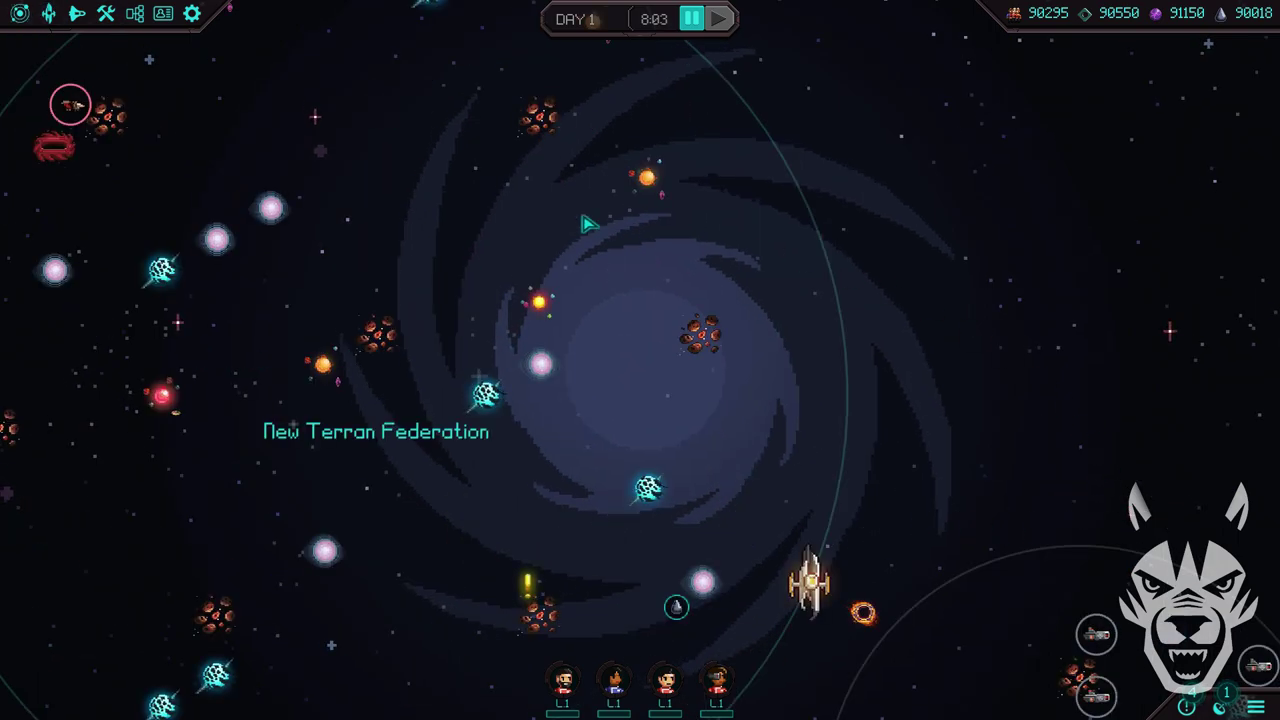
# Compare the stats and powers of the Tactical Officer and the Legendary Tactical Officer, and view the cheat console briefly
pyautogui.press('s')
pyautogui.press('d')
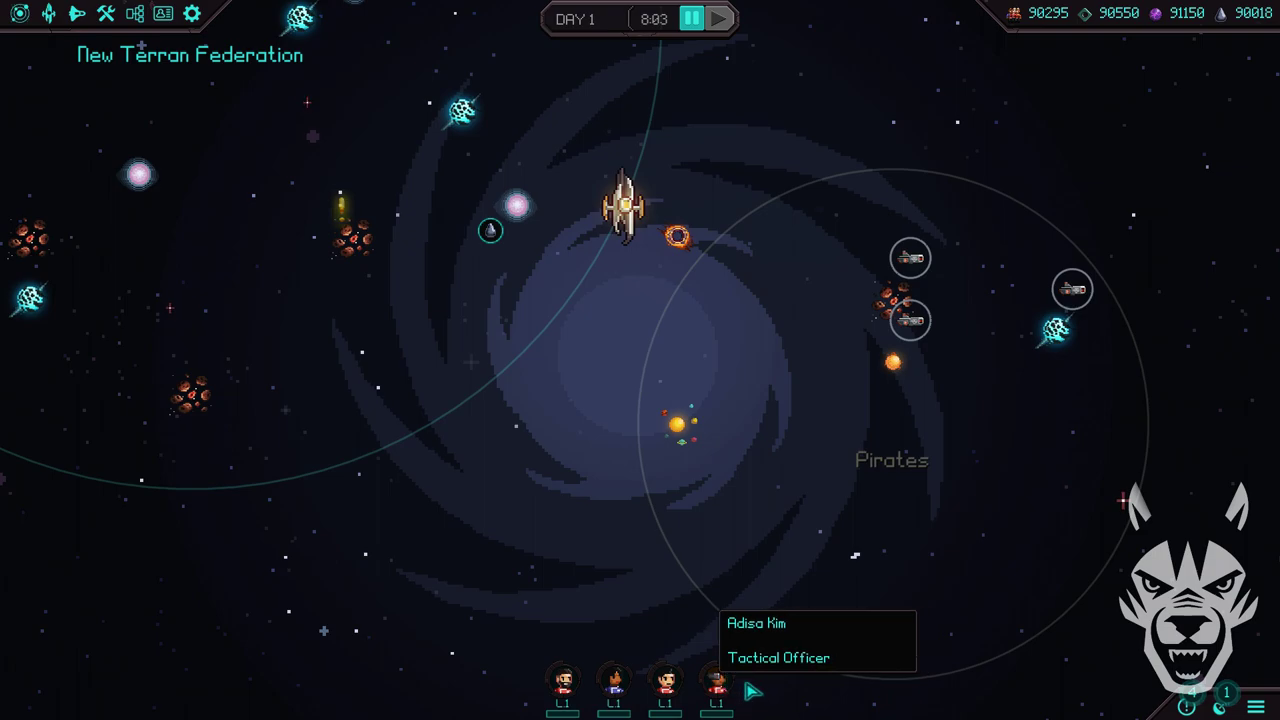
pyautogui.click(746, 688)
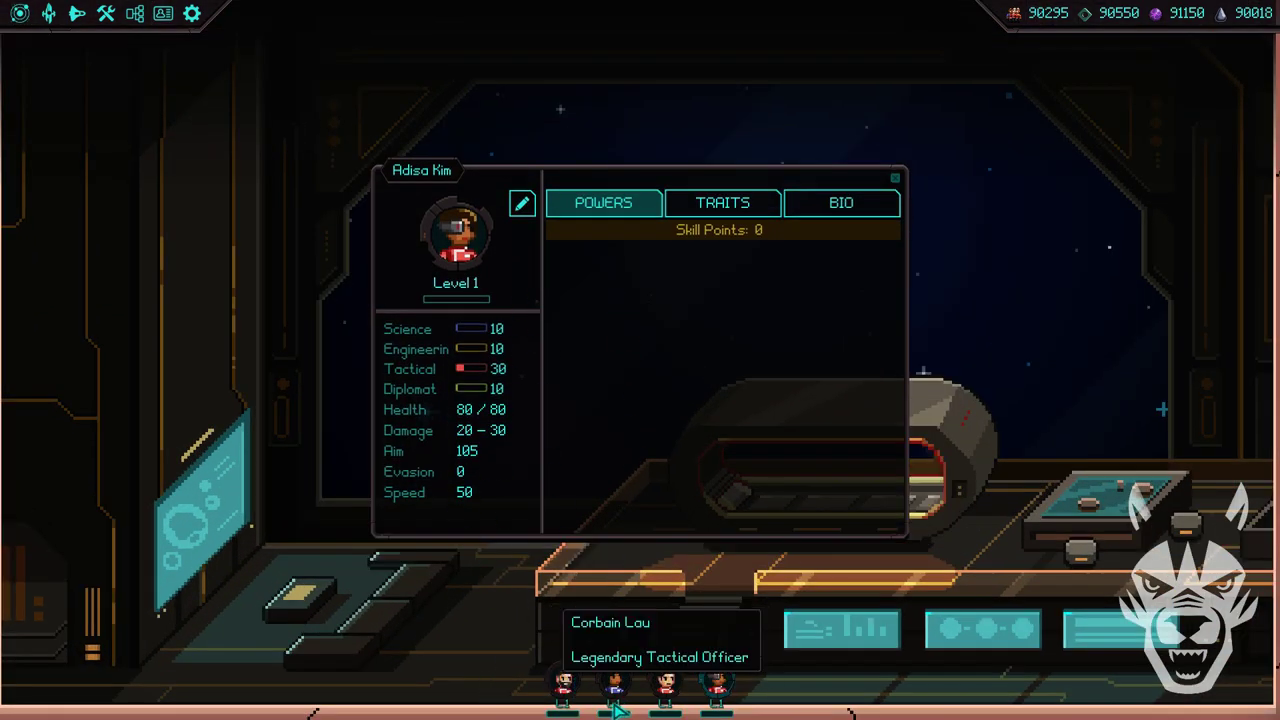
pyautogui.click(610, 704)
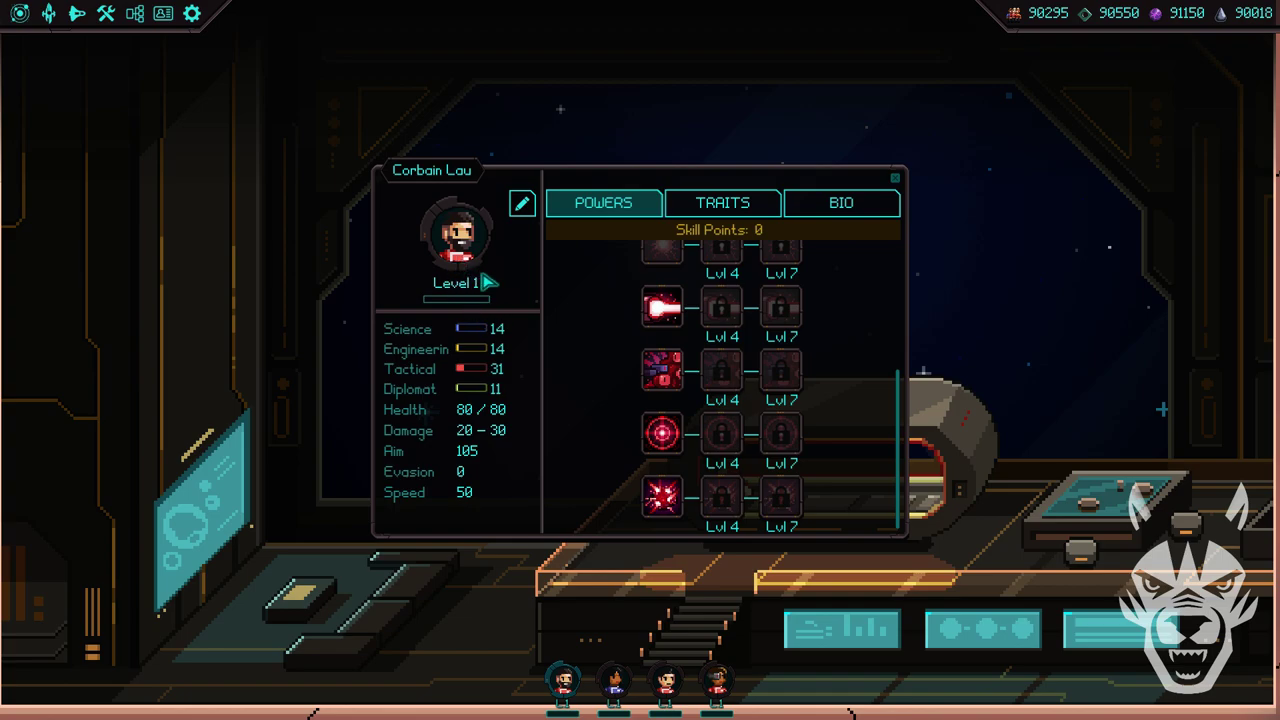
pyautogui.scroll(3, 800, 420)
pyautogui.scroll(-4, 760, 420)
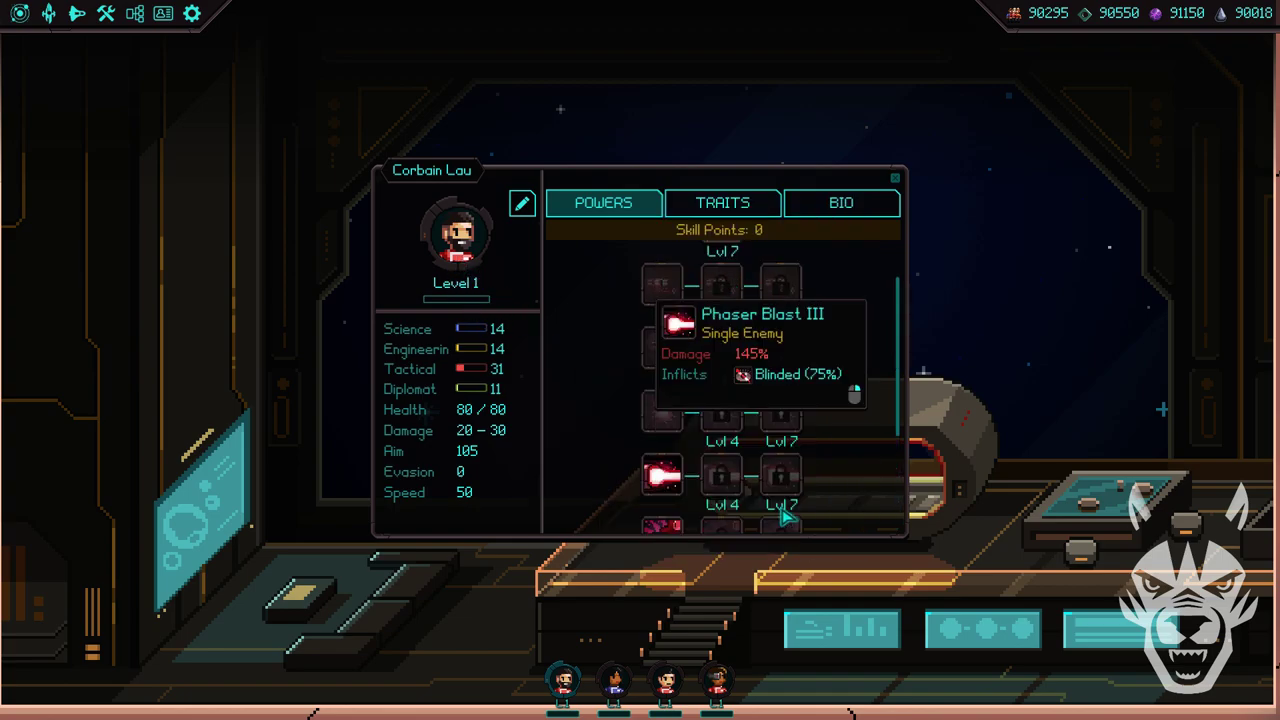
pyautogui.scroll(-3, 866, 414)
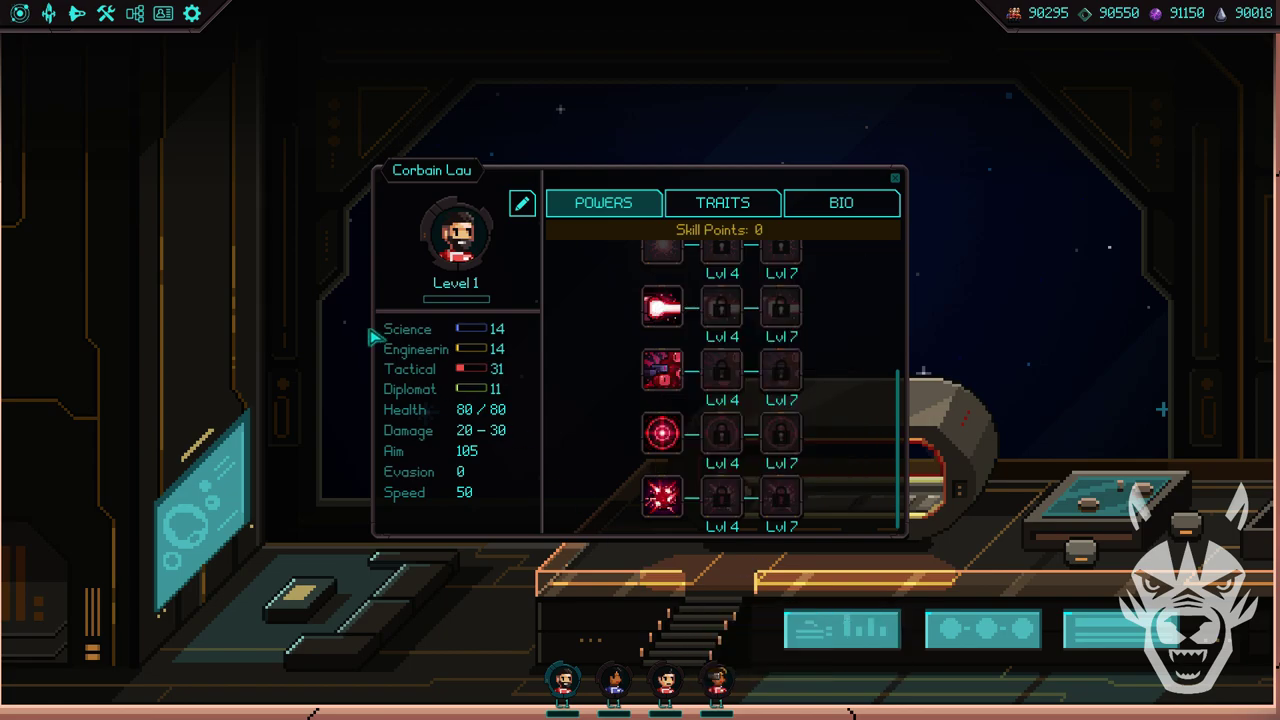
pyautogui.click(716, 702)
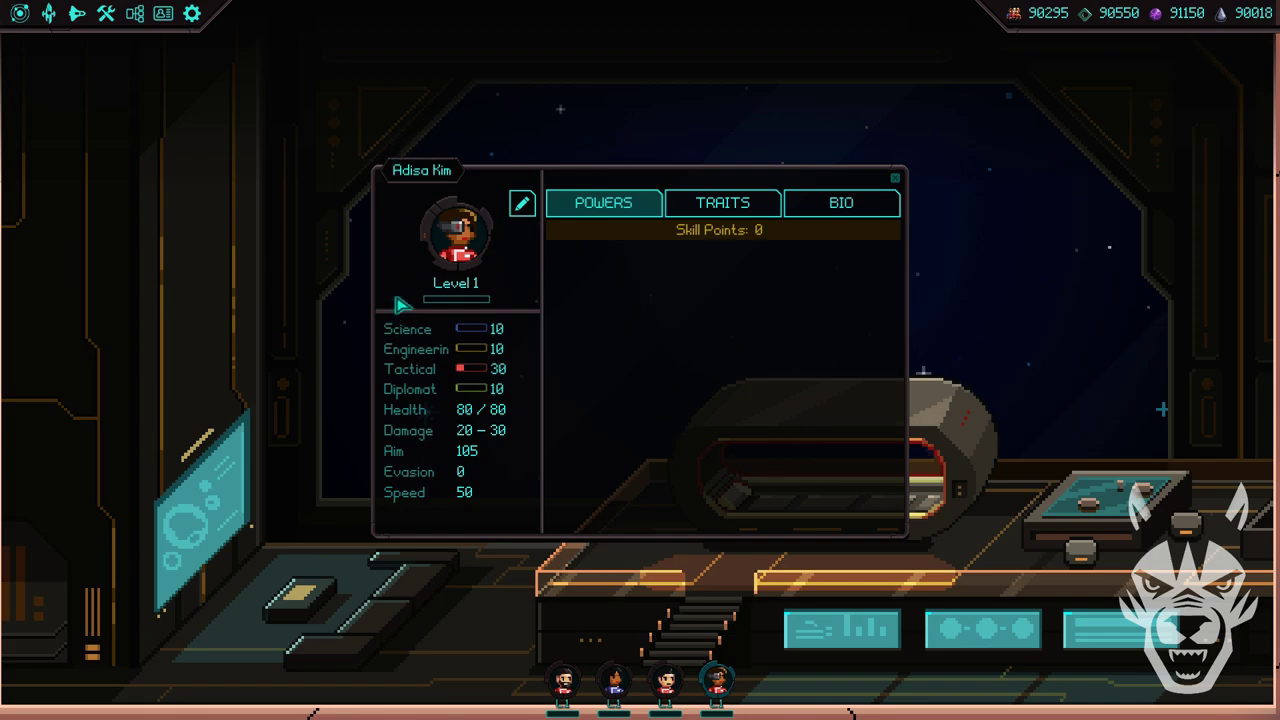
pyautogui.press('Tab')
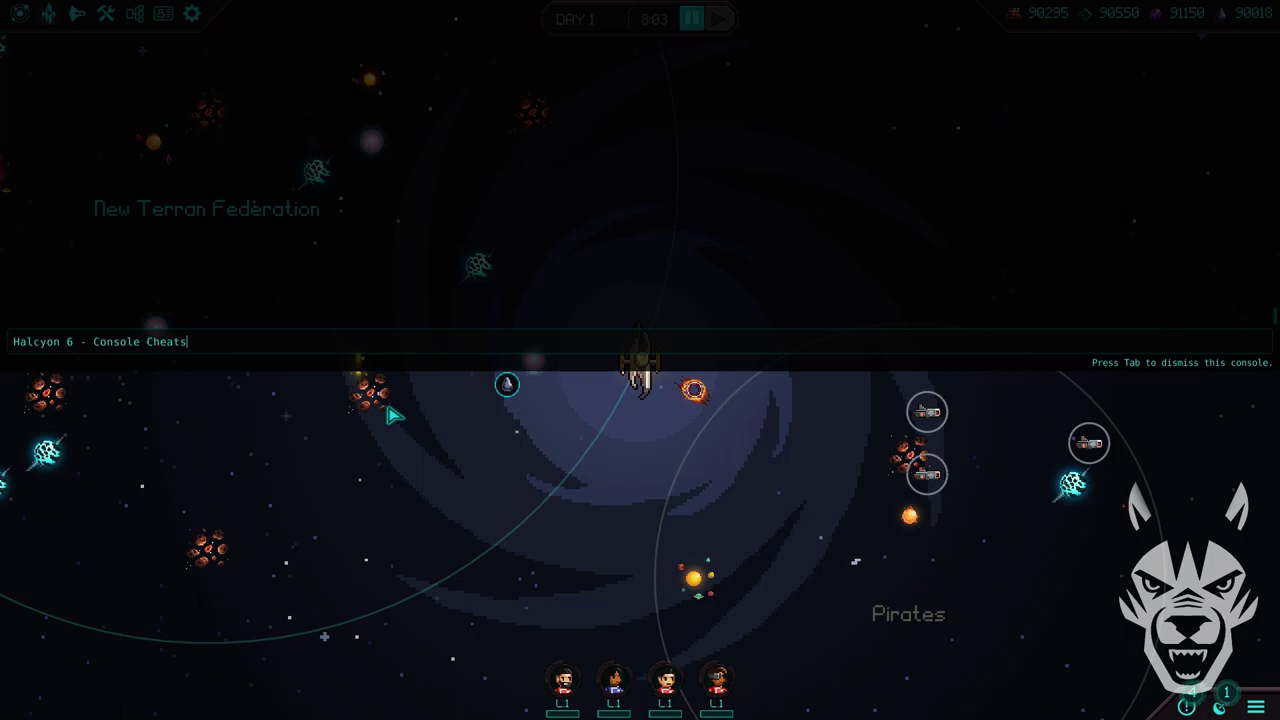
pyautogui.press('Tab')
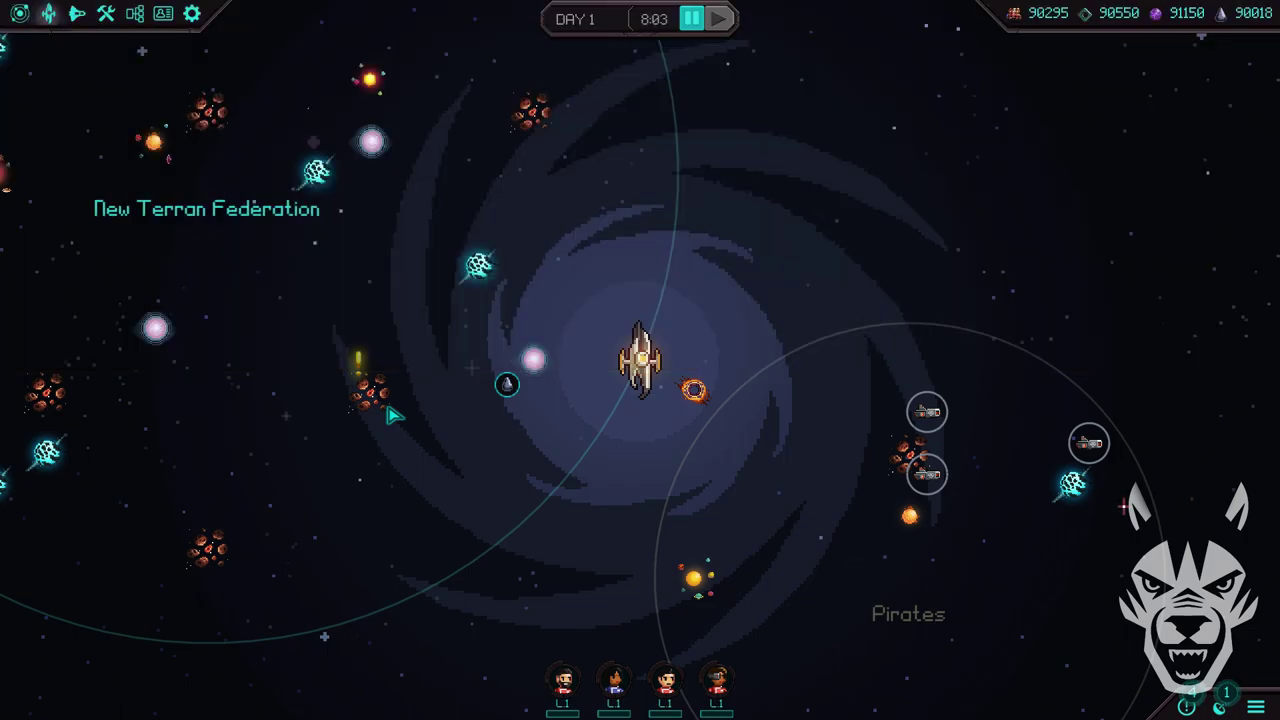
# Rename the regular Tactical Officer who has no powers as ForgeAvid
pyautogui.click(724, 687)
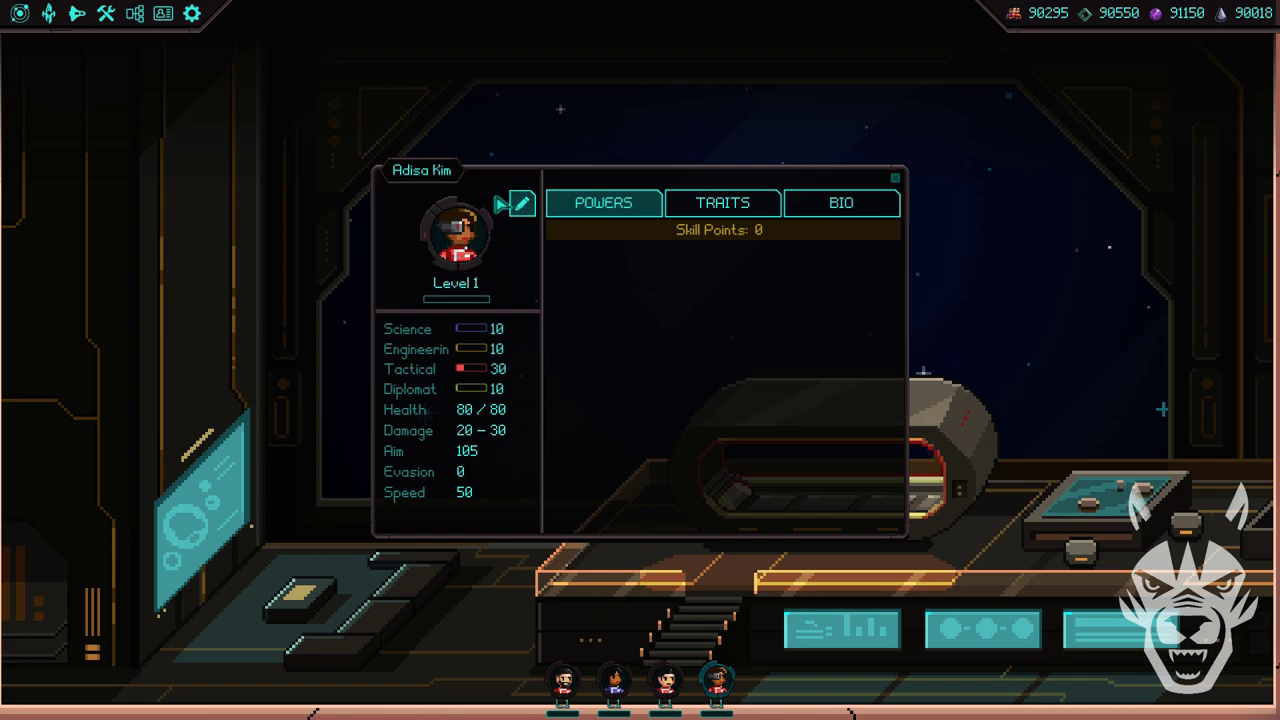
pyautogui.click(523, 208)
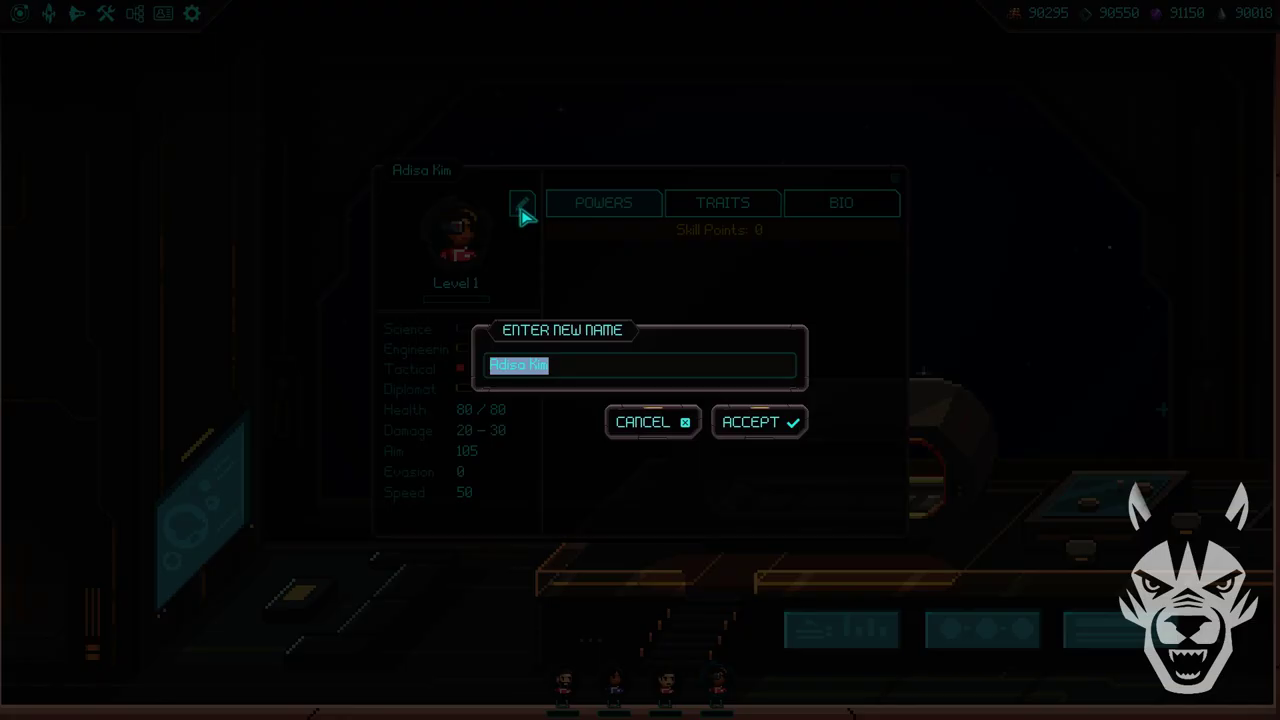
pyautogui.write('ForgeAvid')
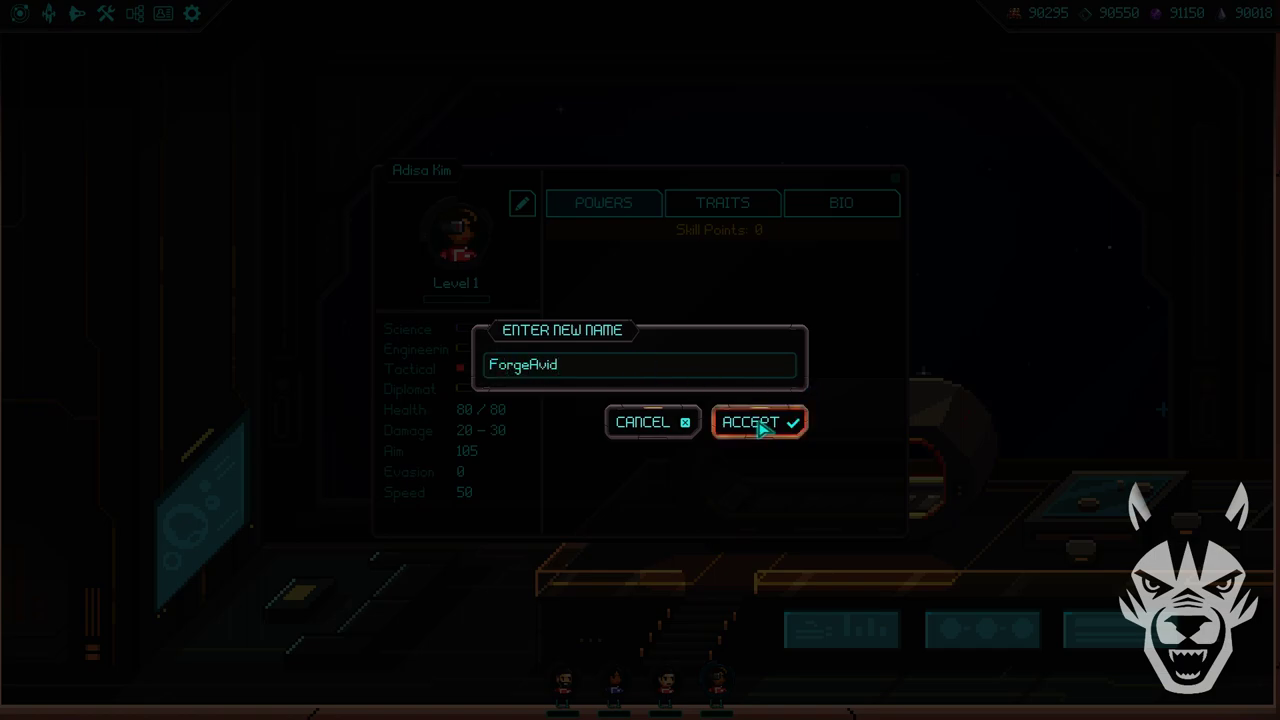
pyautogui.click(752, 422)
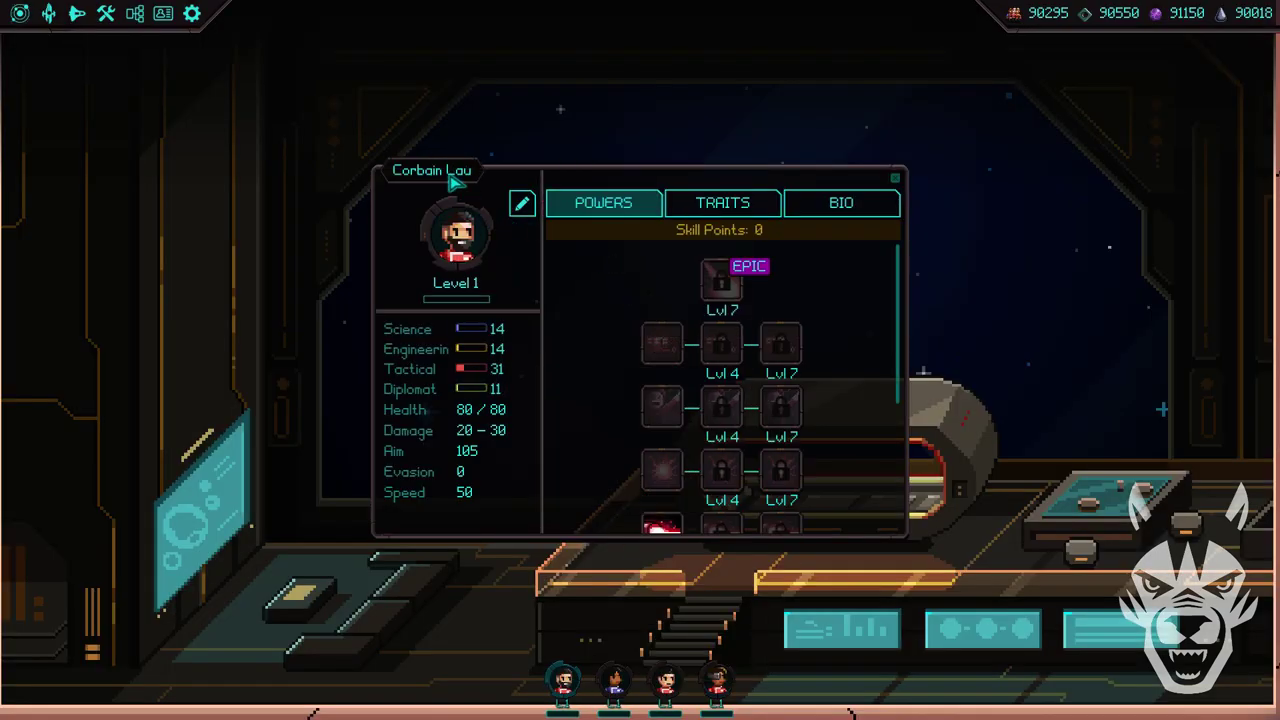
# Rename the Legendary Tactical Officer as Snifoge
pyautogui.click(525, 203)
pyautogui.write('Sni')
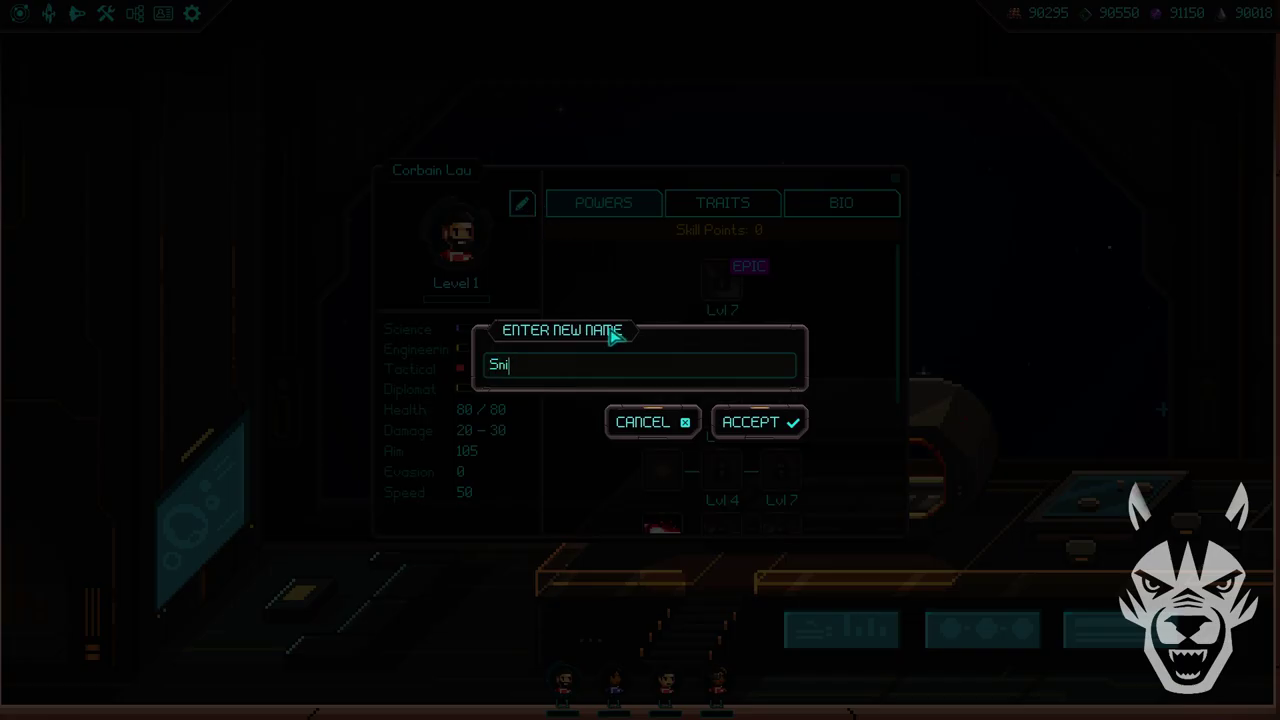
pyautogui.write('foge')
pyautogui.click(735, 425)
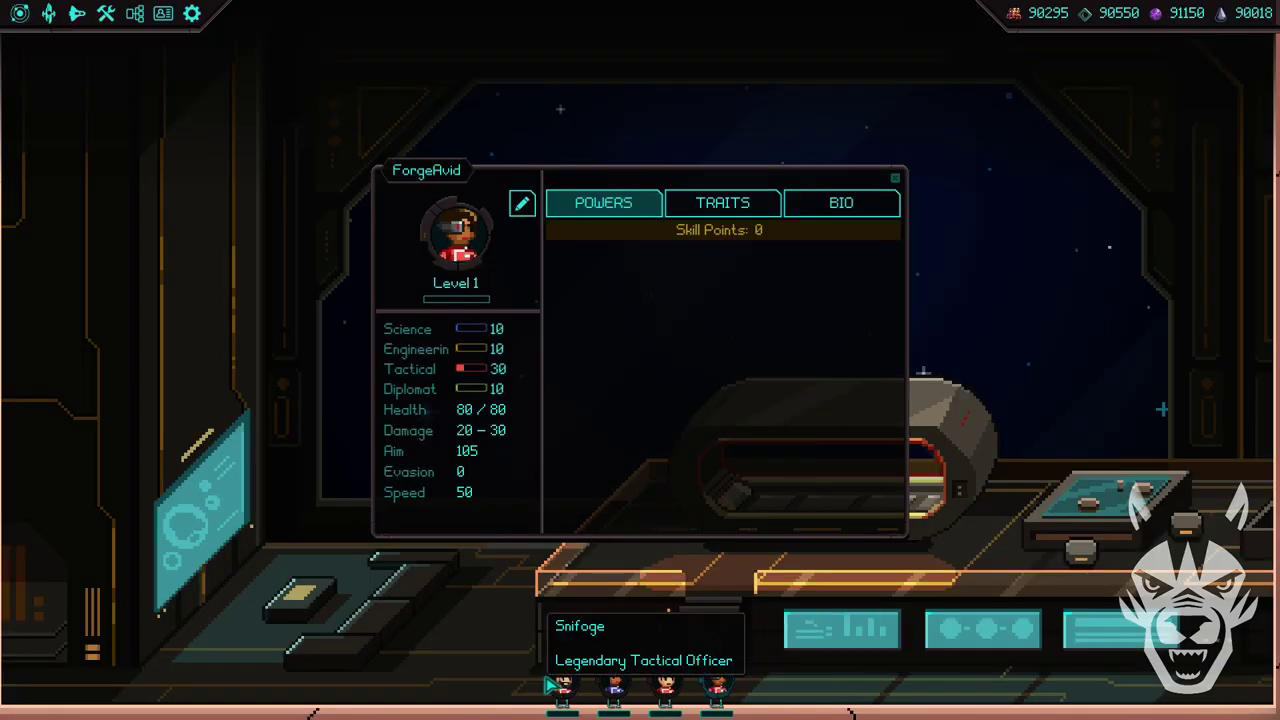
# Review the powers and stats of Snifoge against those of ForgeAvid
pyautogui.click(575, 688)
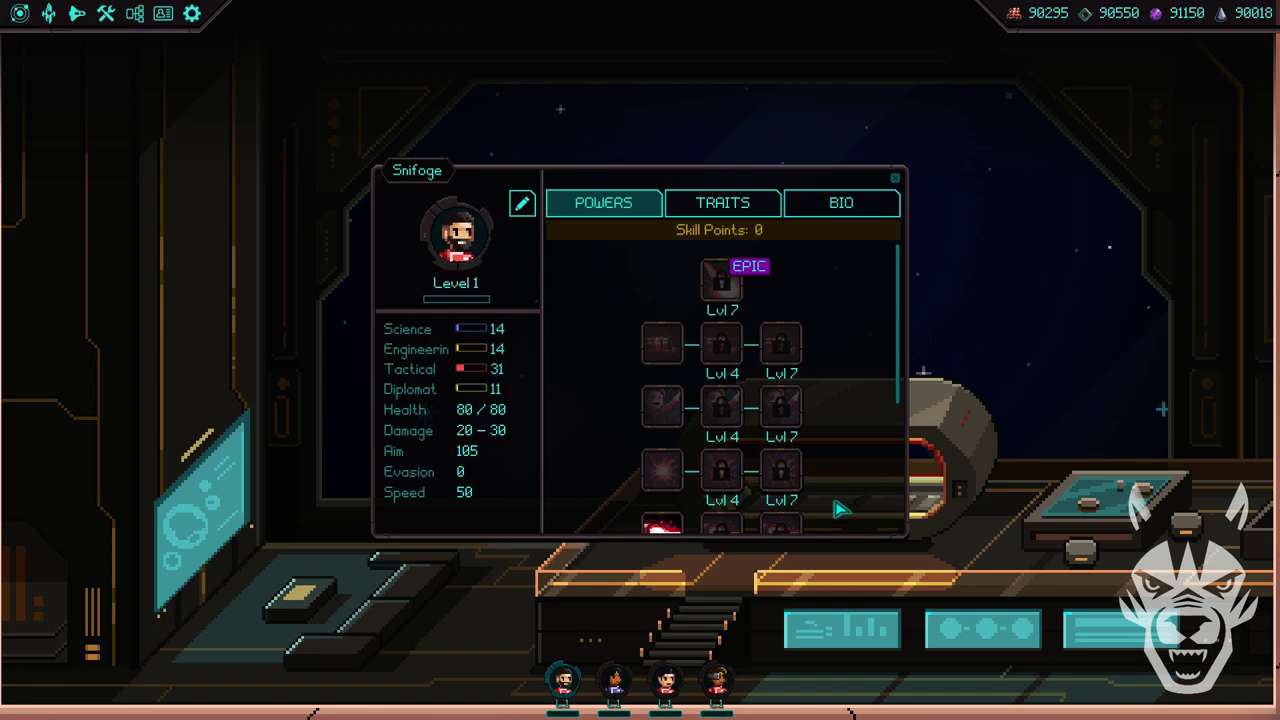
pyautogui.scroll(-5, 665, 320)
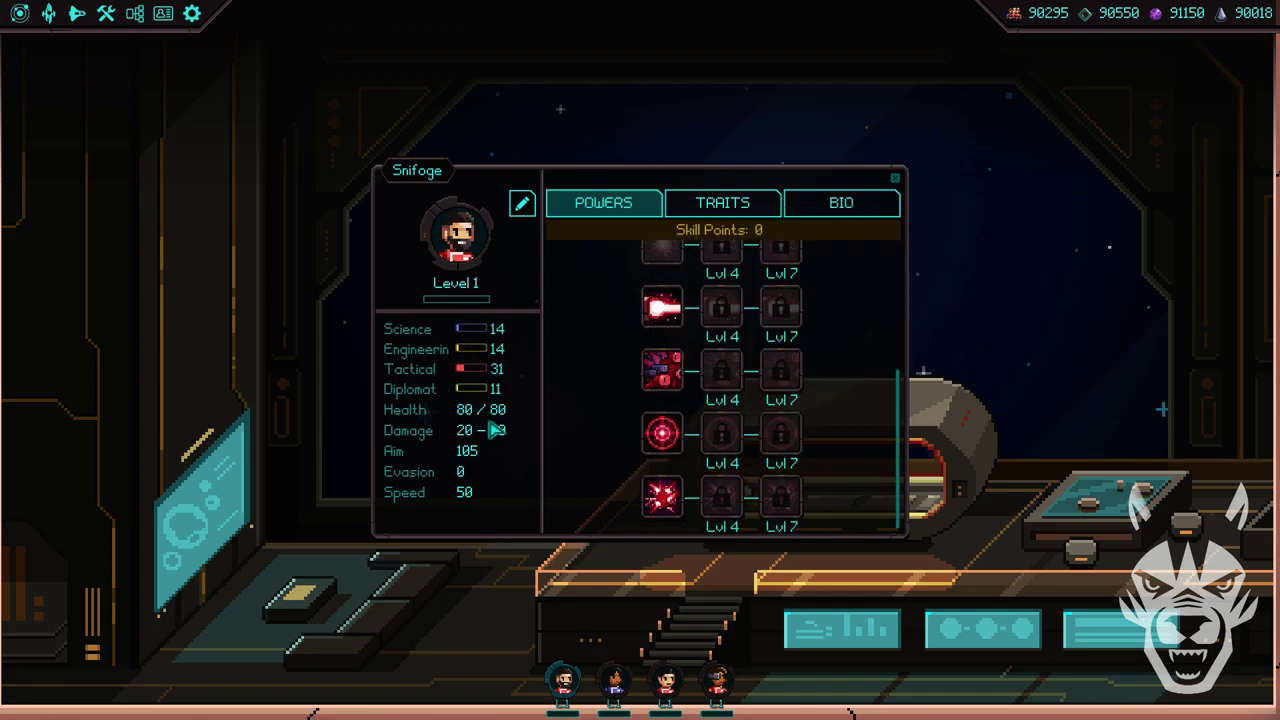
pyautogui.click(736, 690)
pyautogui.click(716, 700)
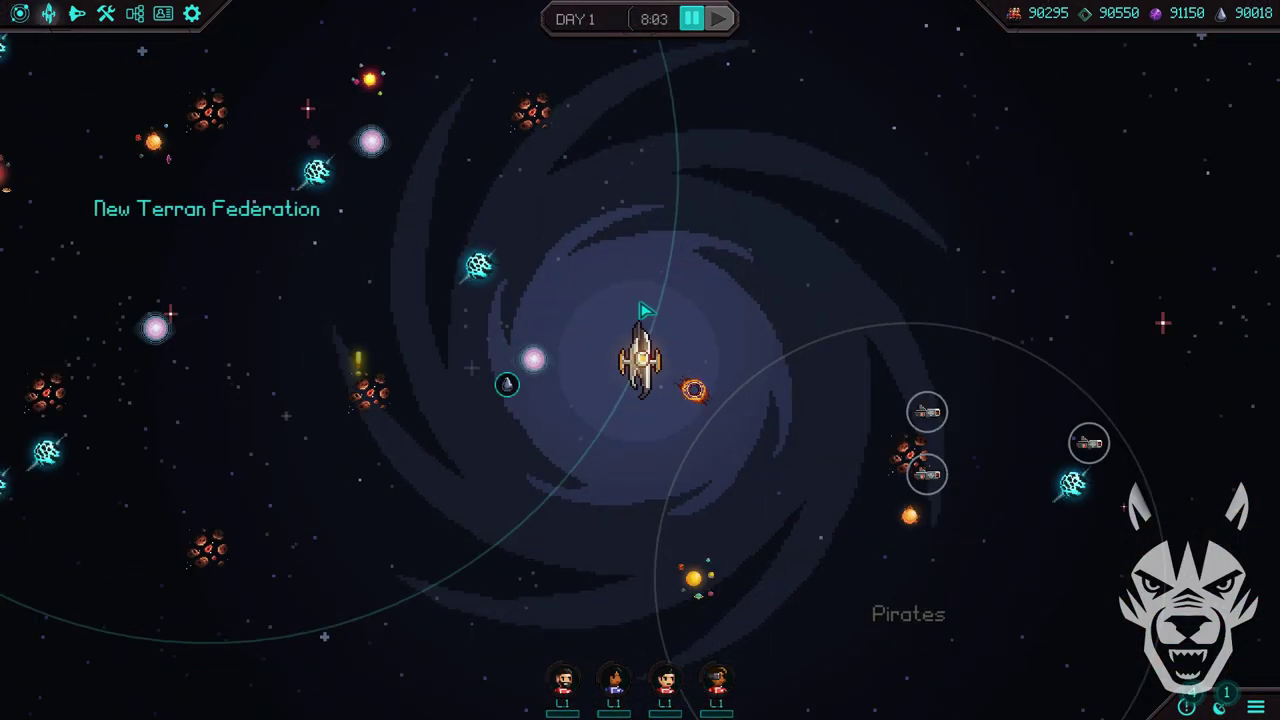
# Save the Day 1 game to a new save named SAVEONECHANGE
pyautogui.press('Escape')
pyautogui.click(676, 278)
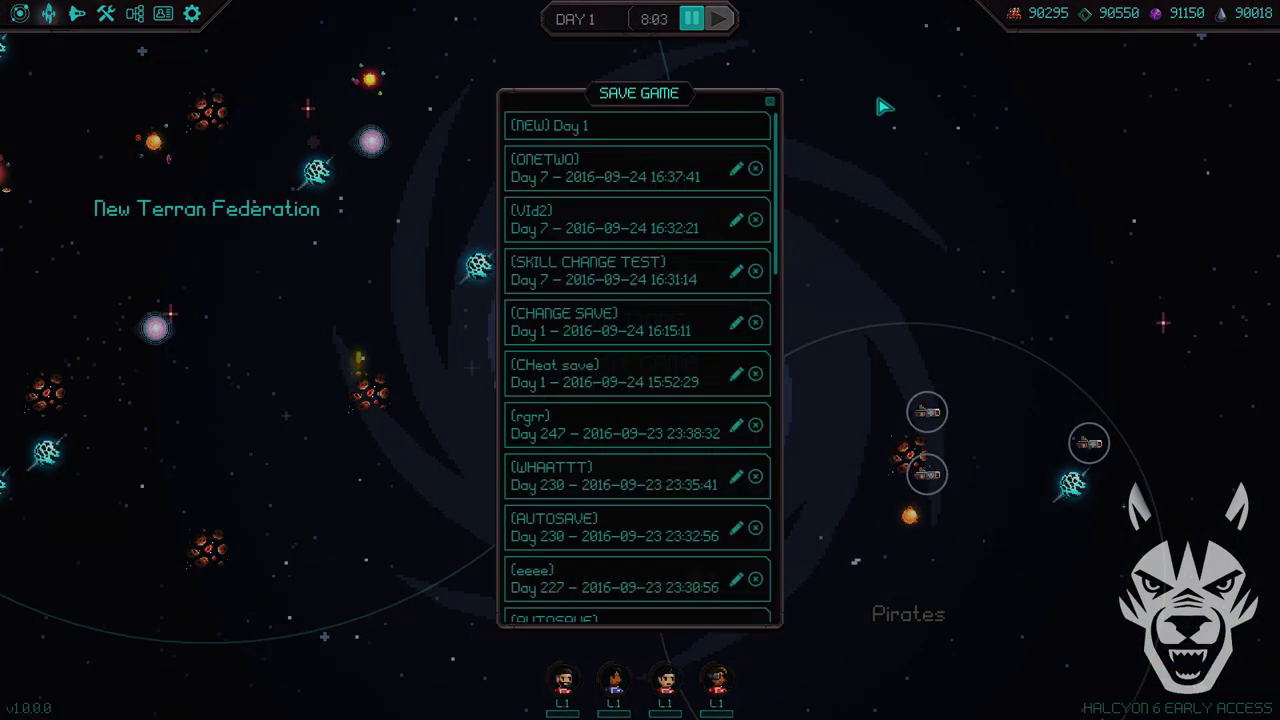
pyautogui.click(674, 137)
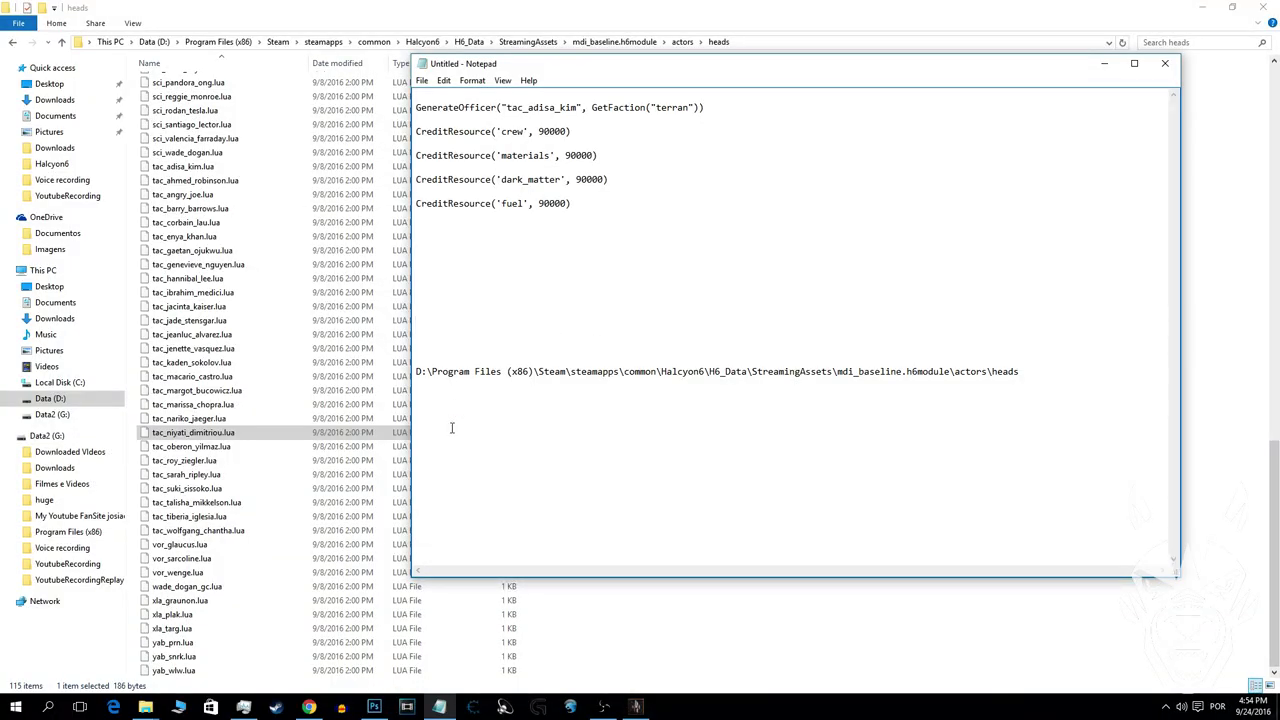
# Switch to File Explorer, open a new window and go to the %APPDATA% folder
pyautogui.rightClick(145, 707)
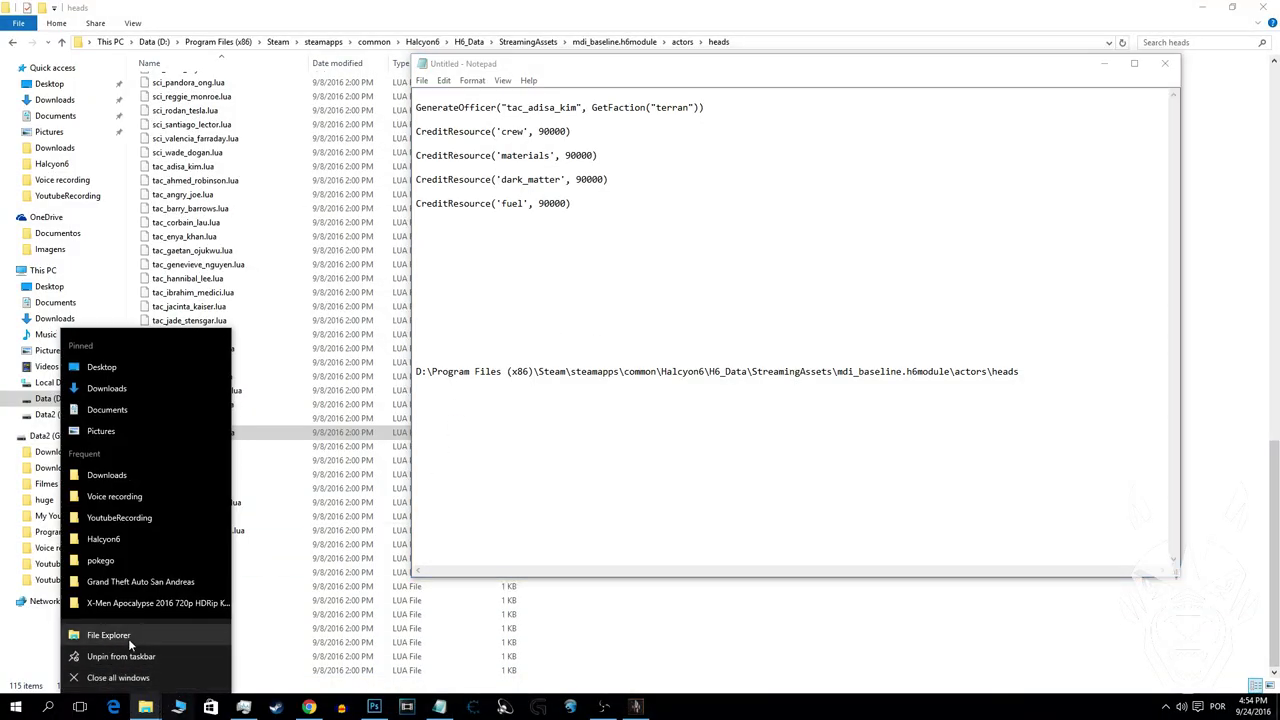
pyautogui.click(108, 635)
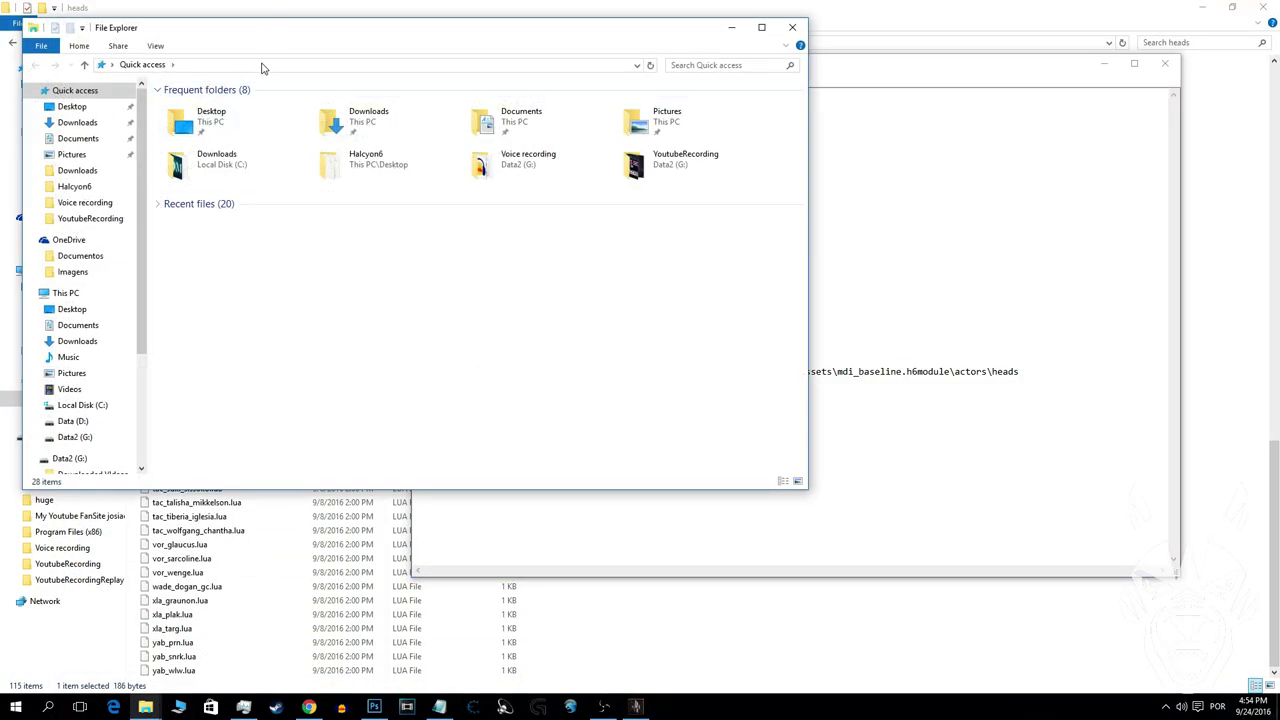
pyautogui.moveTo(291, 40); pyautogui.dragTo(417, 95)
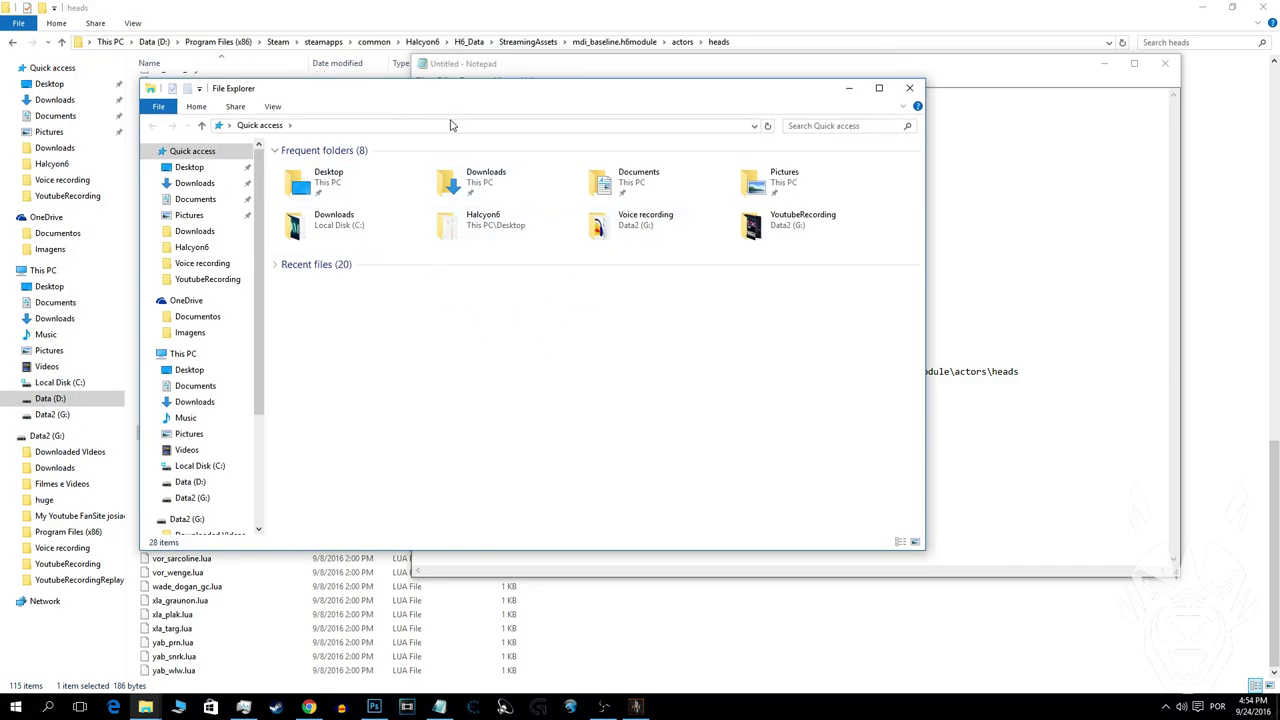
pyautogui.click(310, 126)
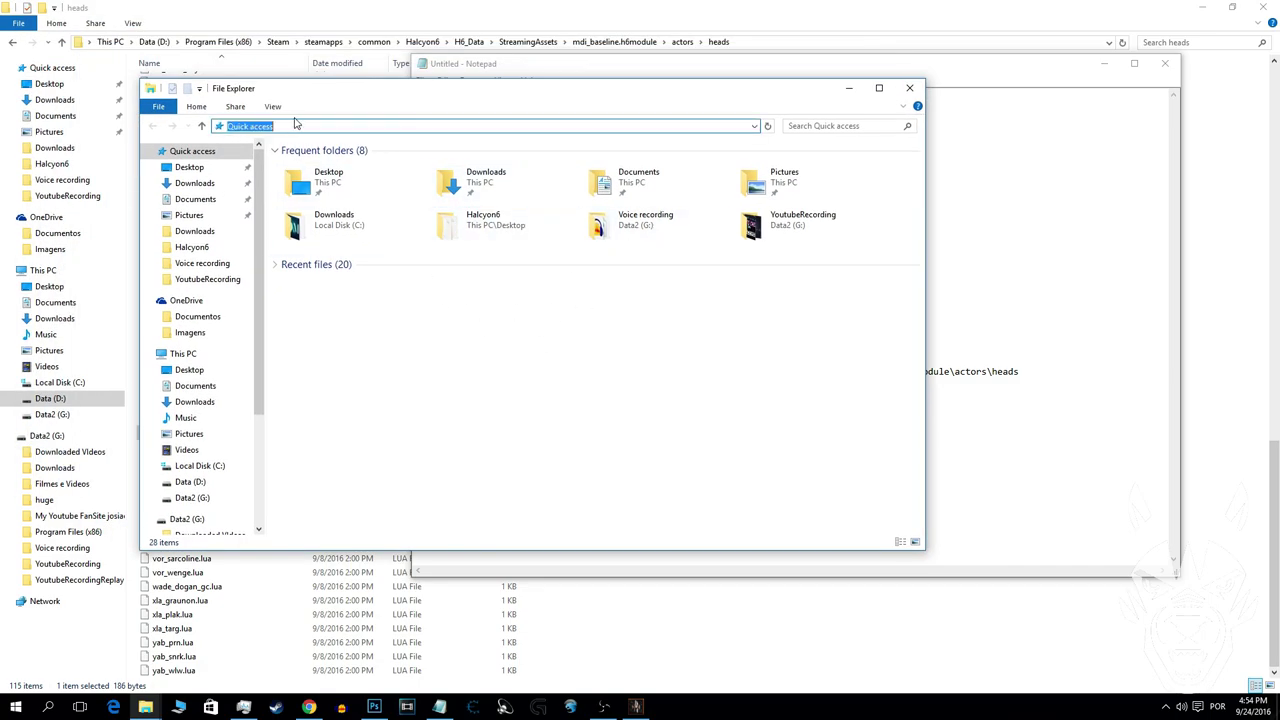
pyautogui.write('%')
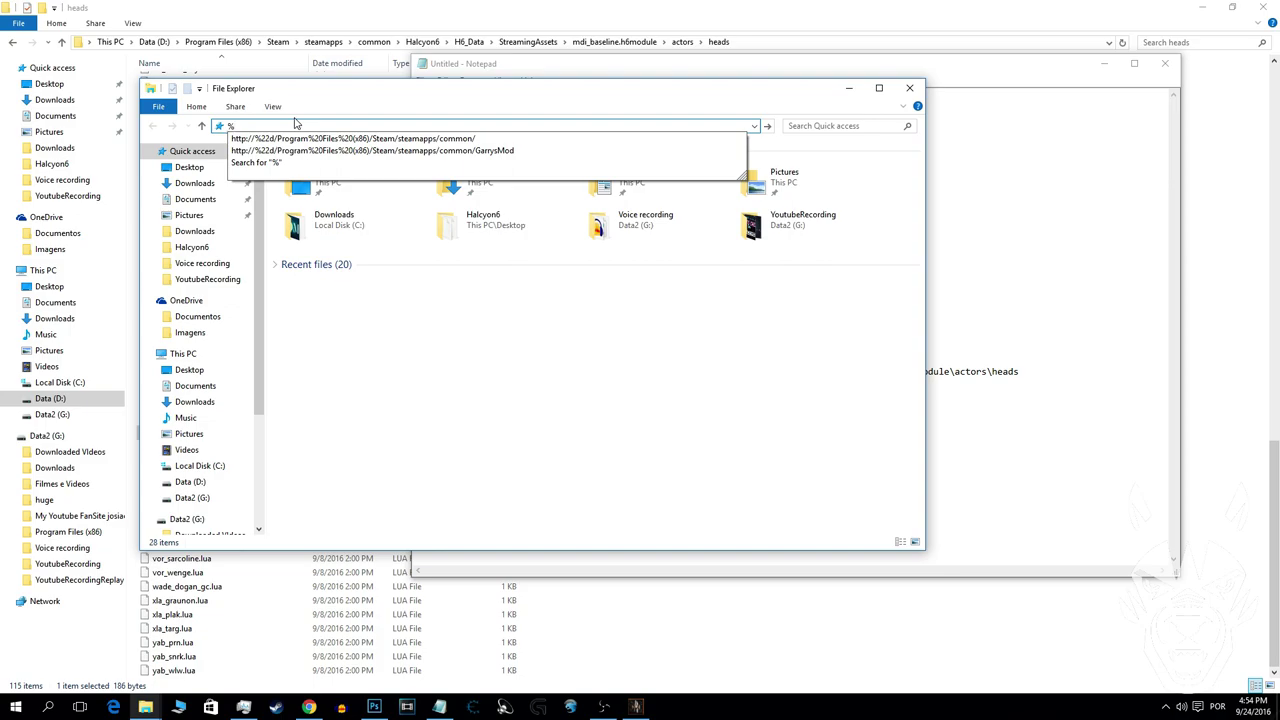
pyautogui.write('APPDATA%')
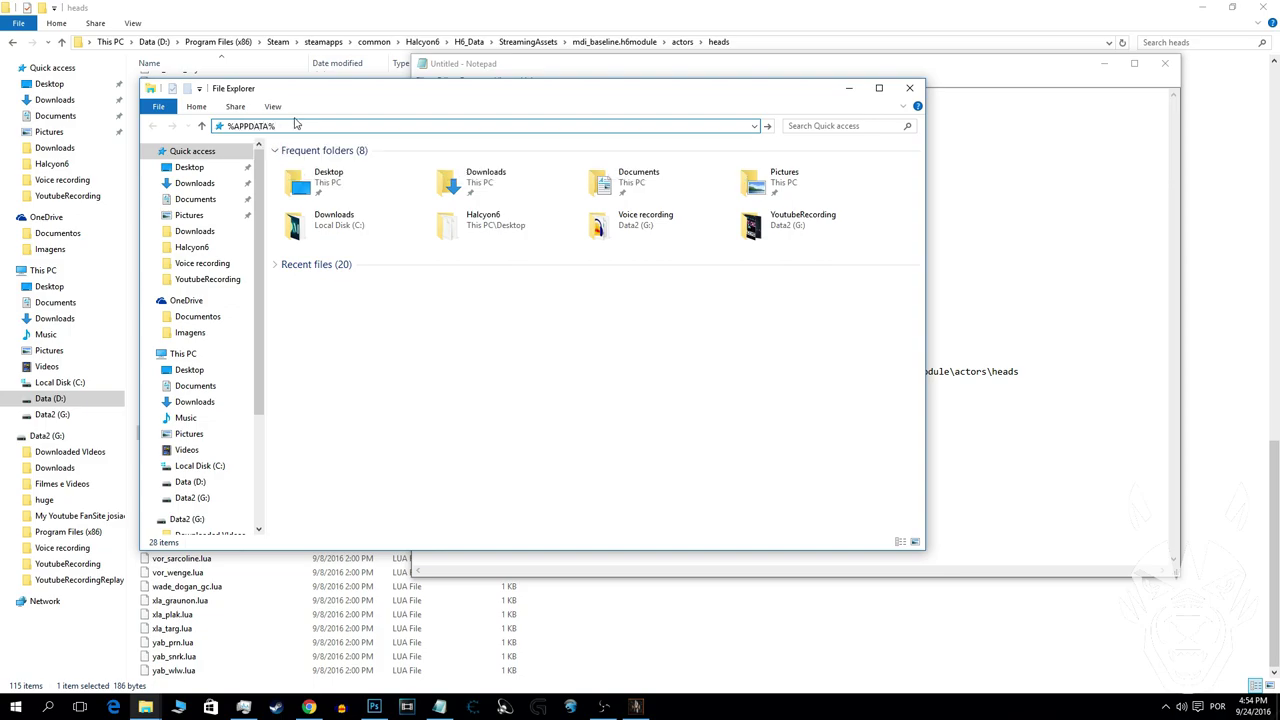
pyautogui.press('Return')
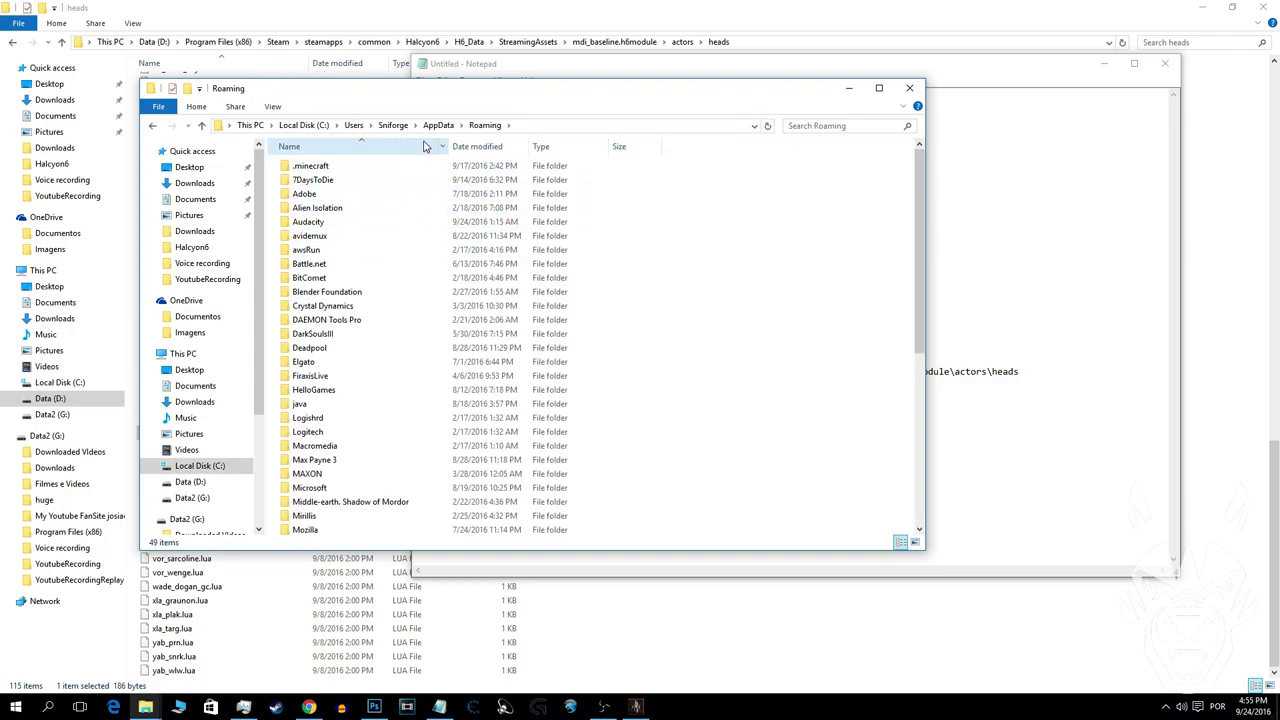
# Go up to the AppData folder and open LocalLow, MASSDMG, Halcyon6 to reach the save files
pyautogui.click(433, 128)
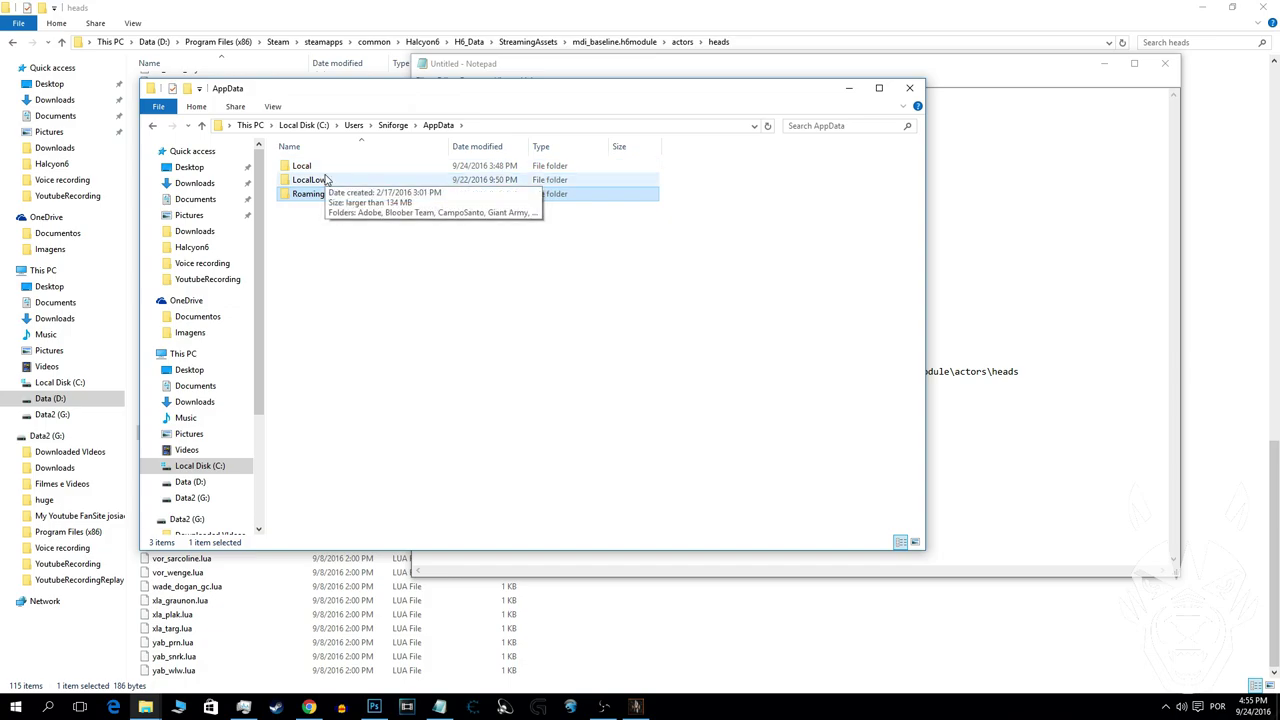
pyautogui.doubleClick(330, 180)
pyautogui.doubleClick(318, 250)
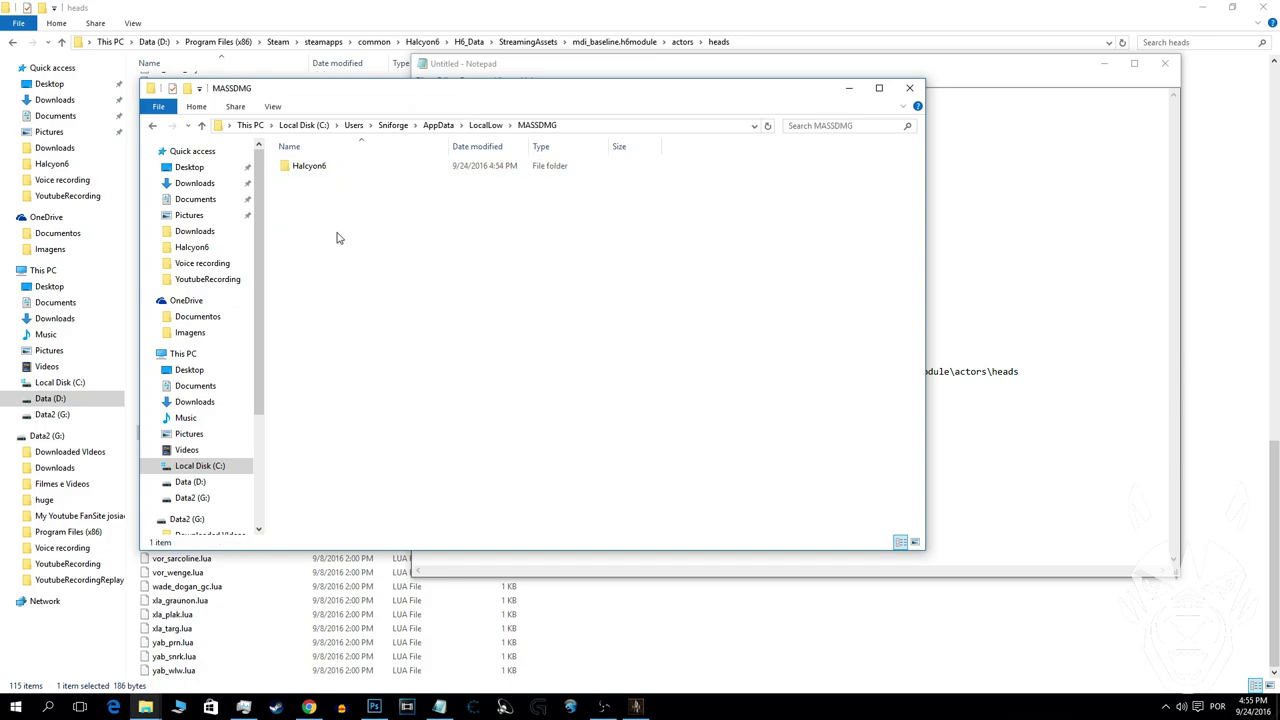
pyautogui.doubleClick(360, 172)
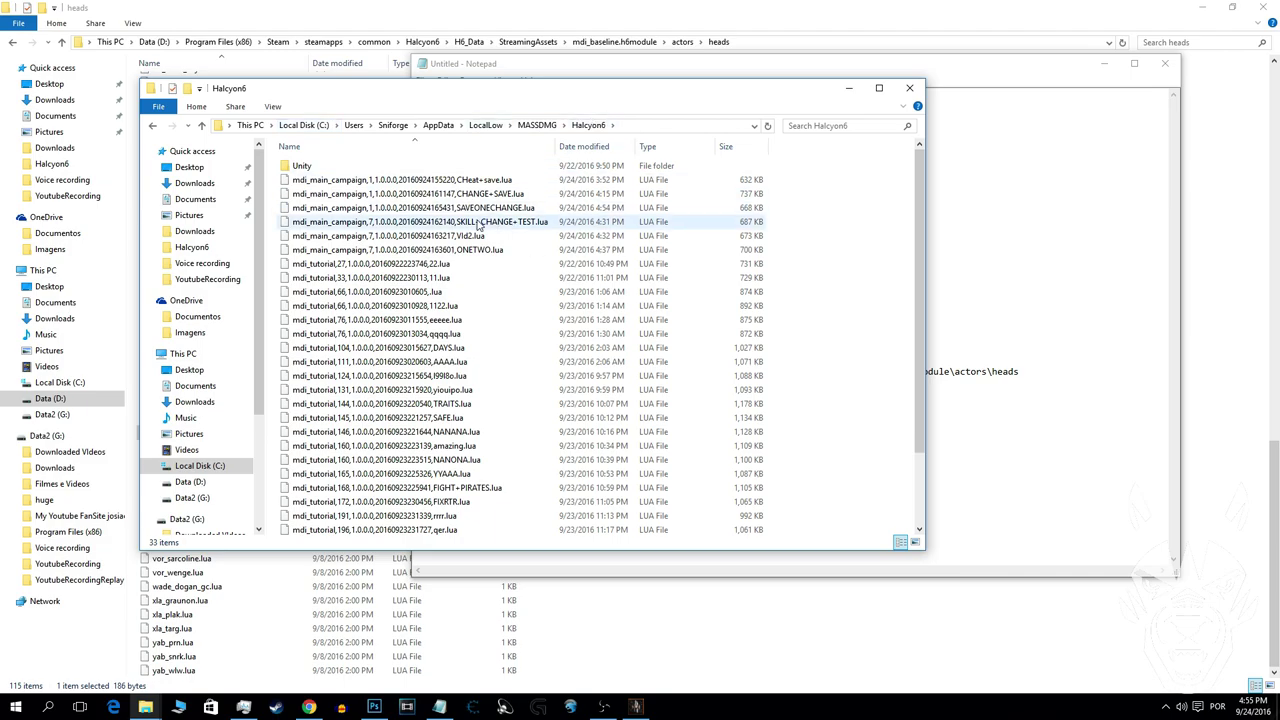
# Look through the campaign and tutorial save files in the Halcyon6 folder
pyautogui.click(556, 251)
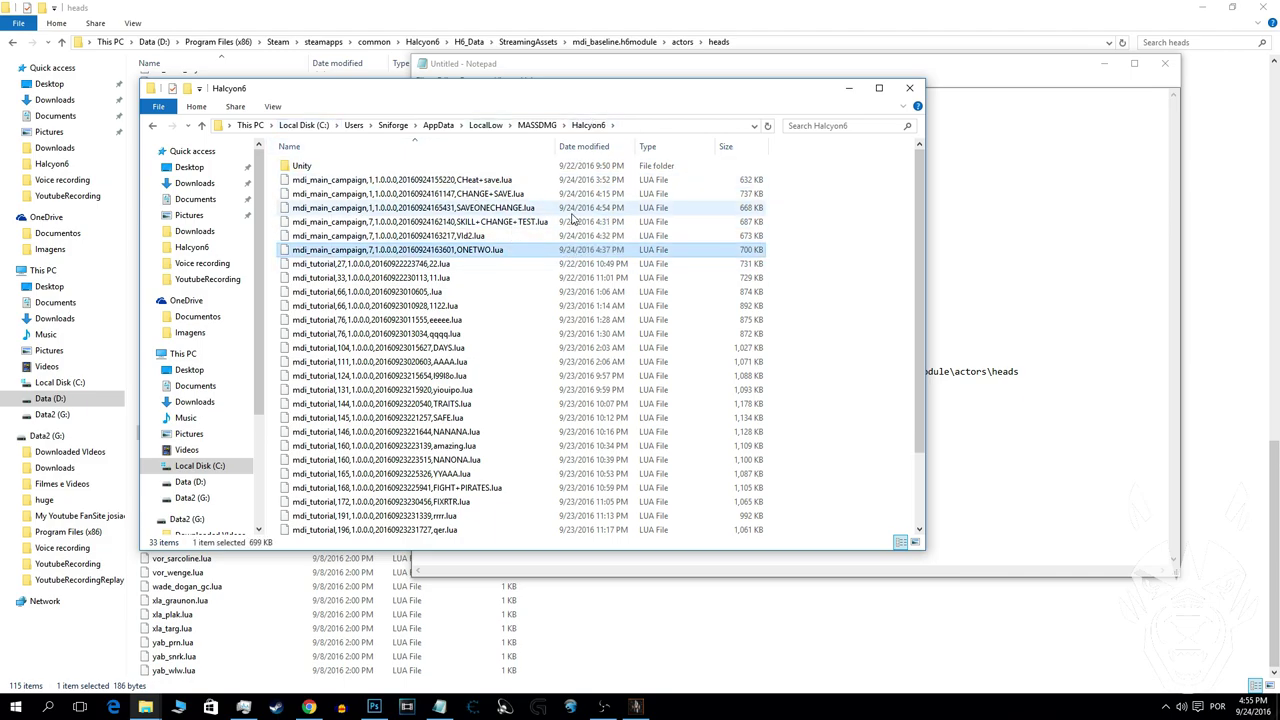
pyautogui.scroll(-1, 460, 222)
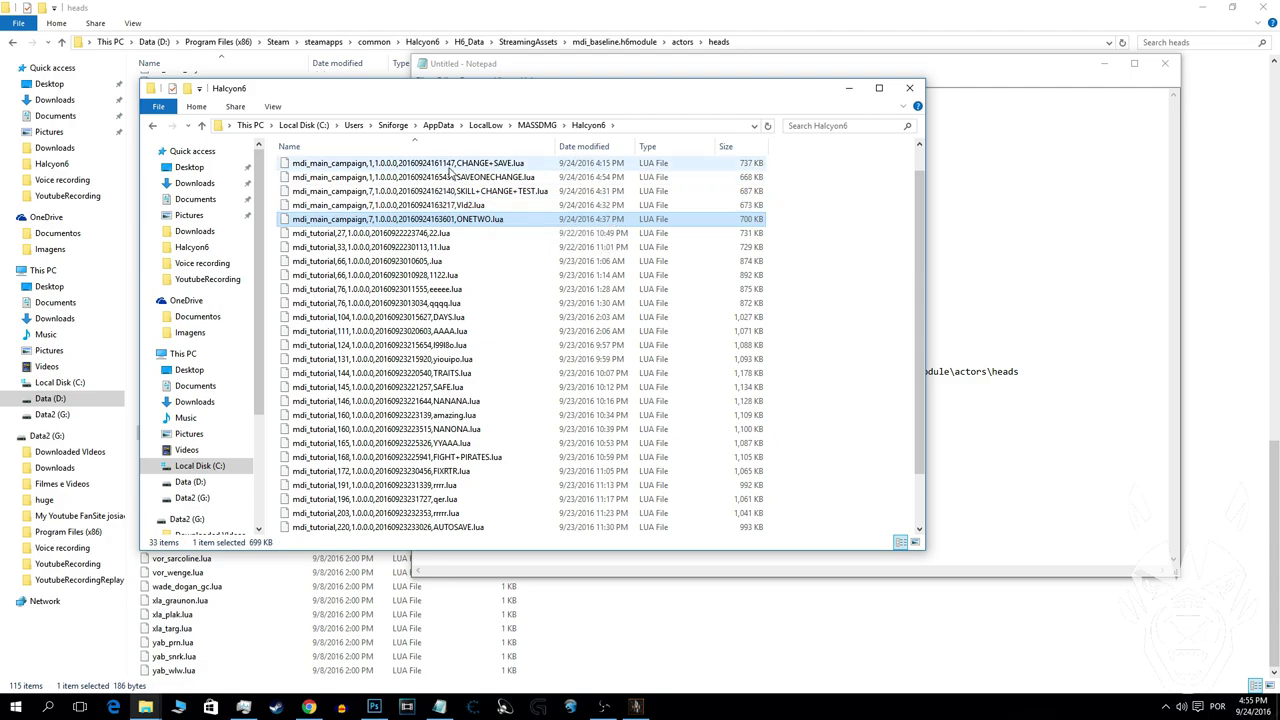
pyautogui.scroll(-2, 470, 440)
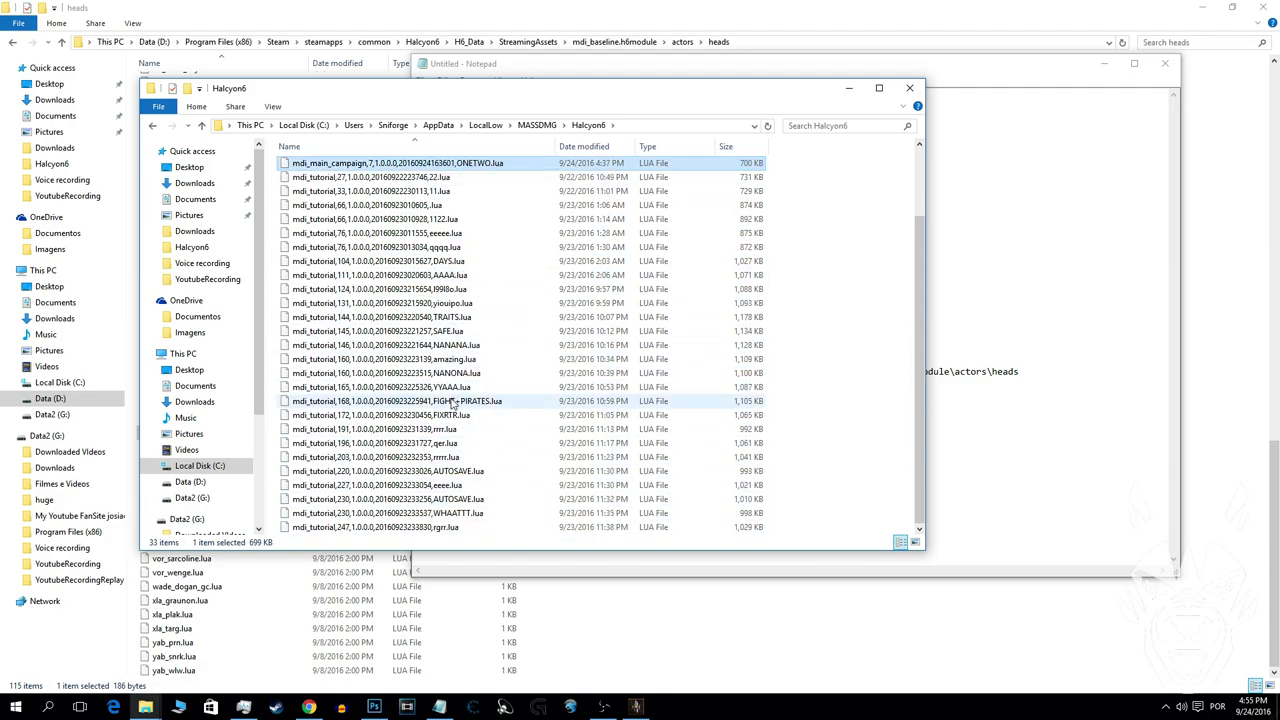
pyautogui.scroll(2, 545, 338)
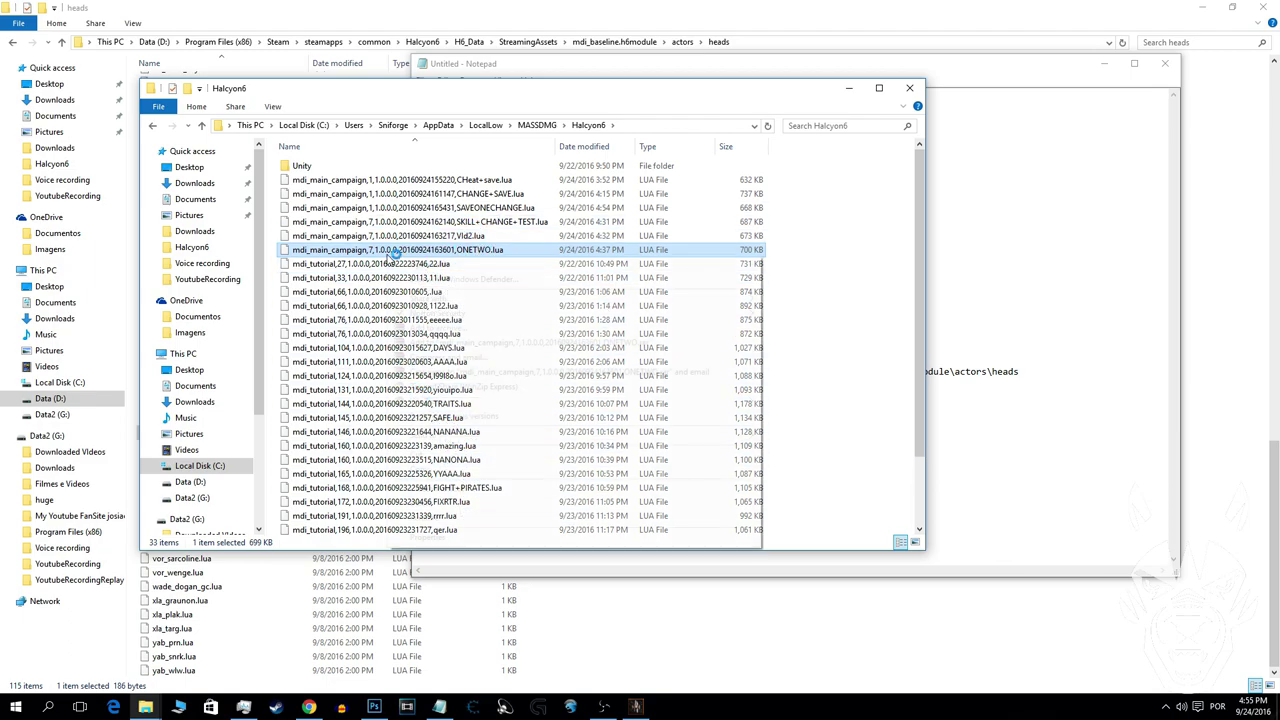
# Open the ONETWO save file in Notepad by searching through Windows for an app, view its contents and close it
pyautogui.rightClick(393, 253)
pyautogui.click(450, 272)
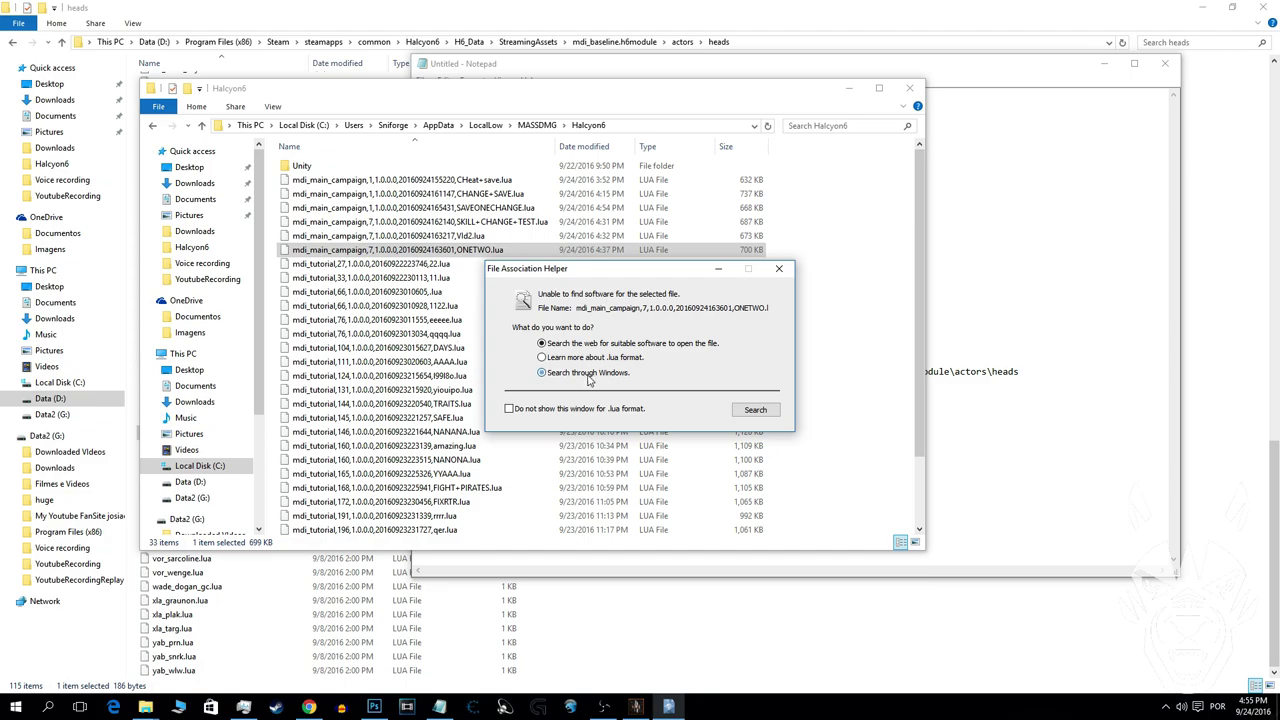
pyautogui.click(757, 410)
pyautogui.scroll(-3, 600, 400)
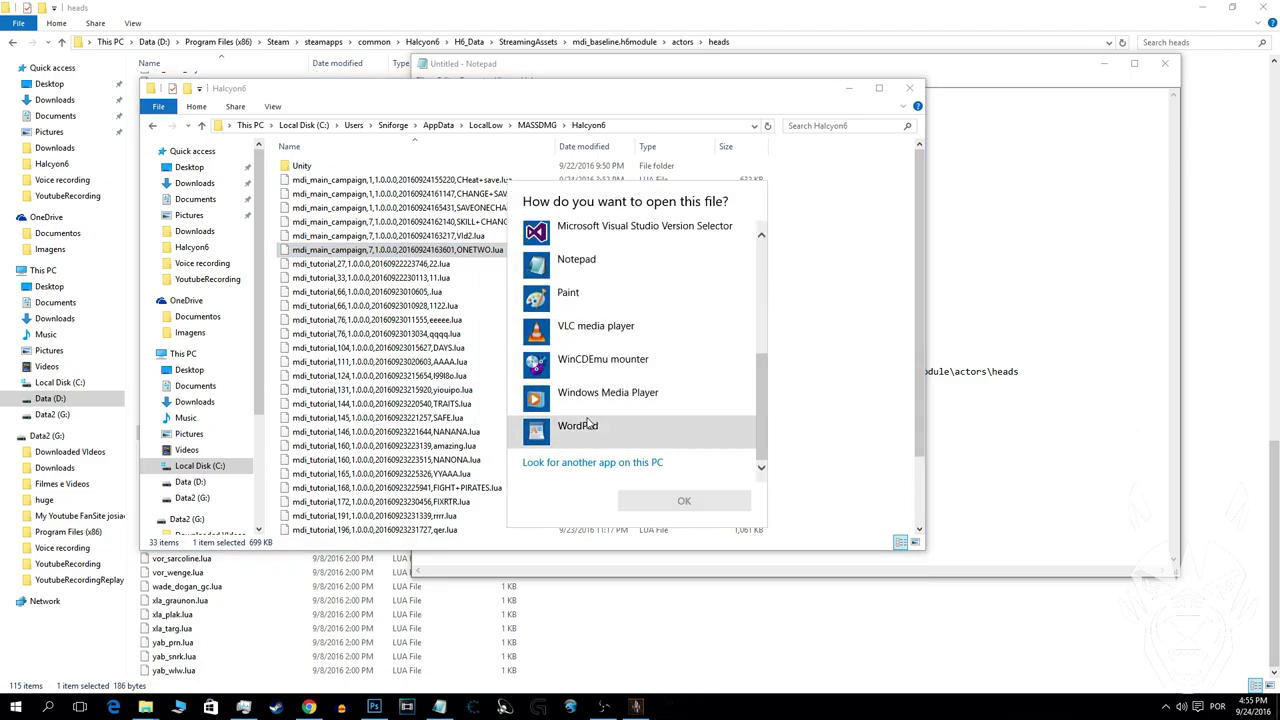
pyautogui.scroll(1, 575, 350)
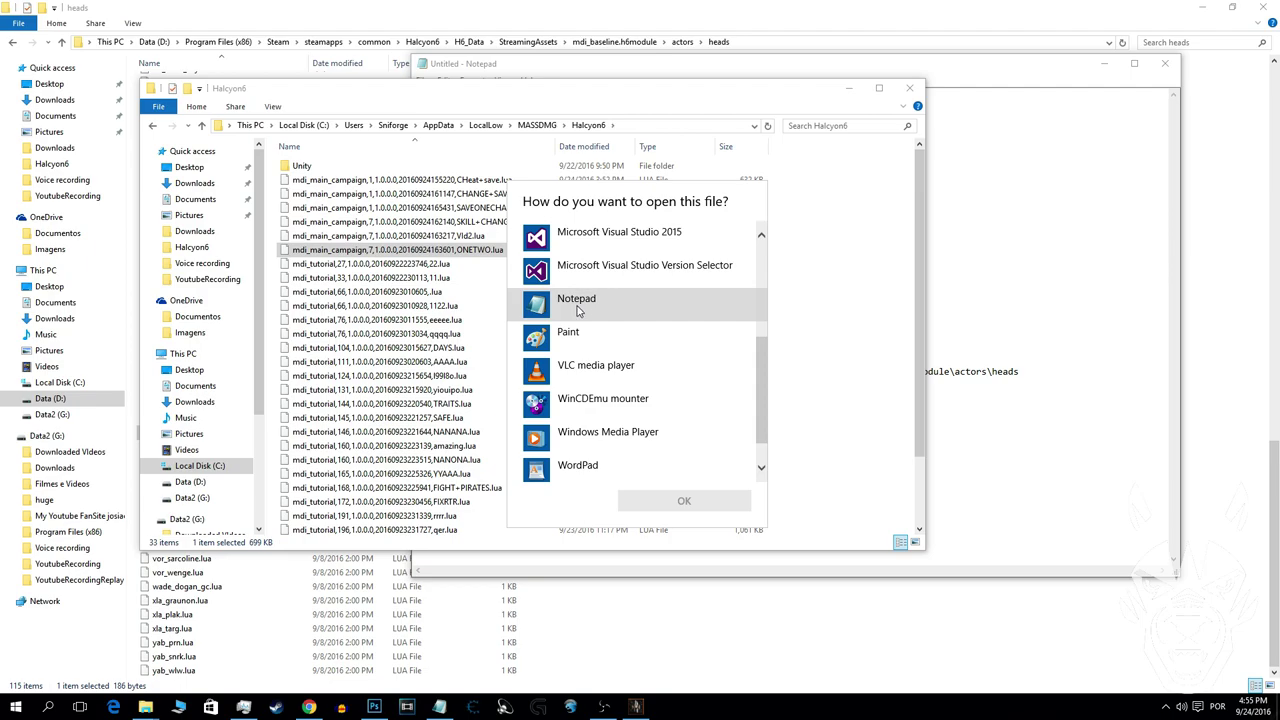
pyautogui.scroll(-1, 580, 310)
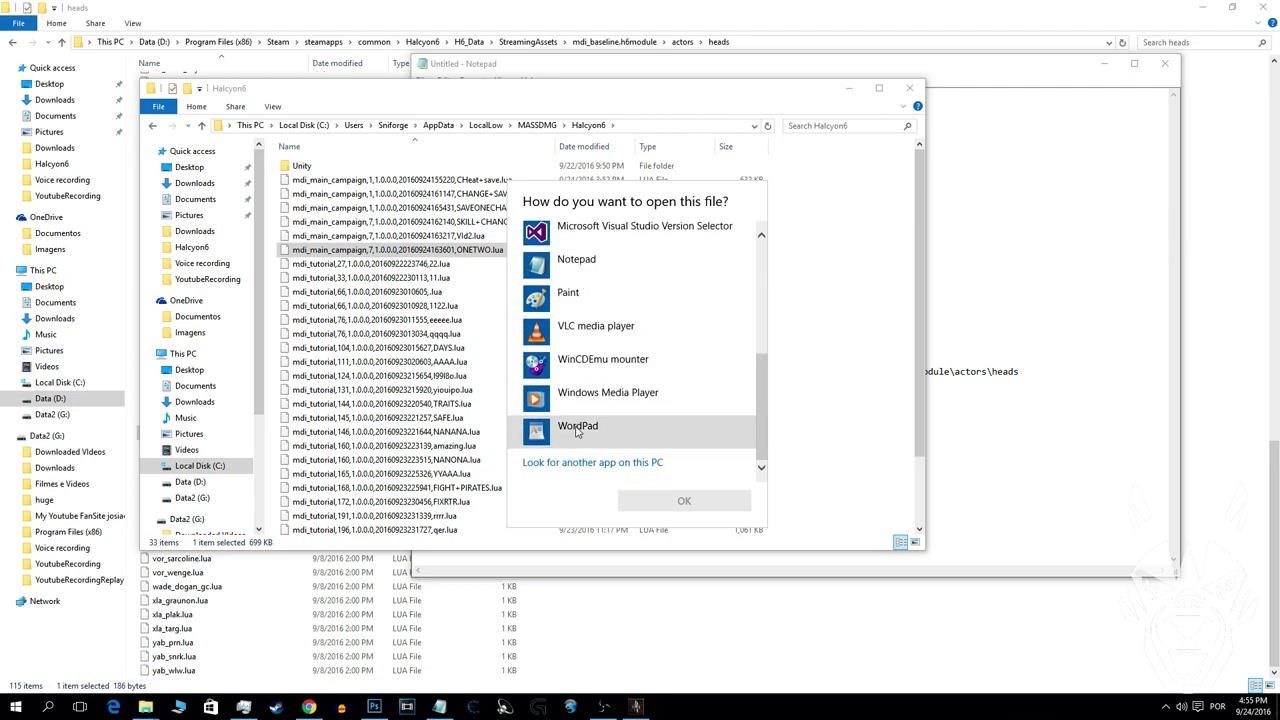
pyautogui.click(576, 265)
pyautogui.click(675, 497)
pyautogui.moveTo(482, 82); pyautogui.dragTo(230, 28)
pyautogui.click(852, 12)
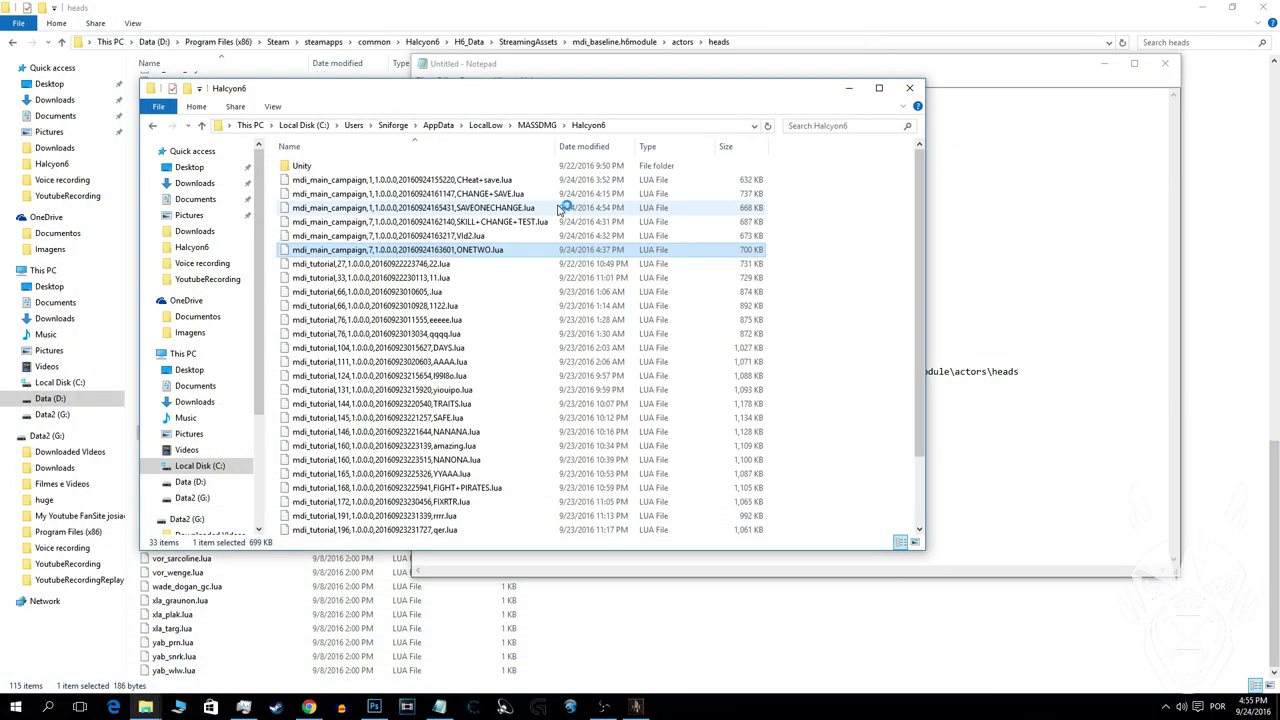
pyautogui.click(562, 222)
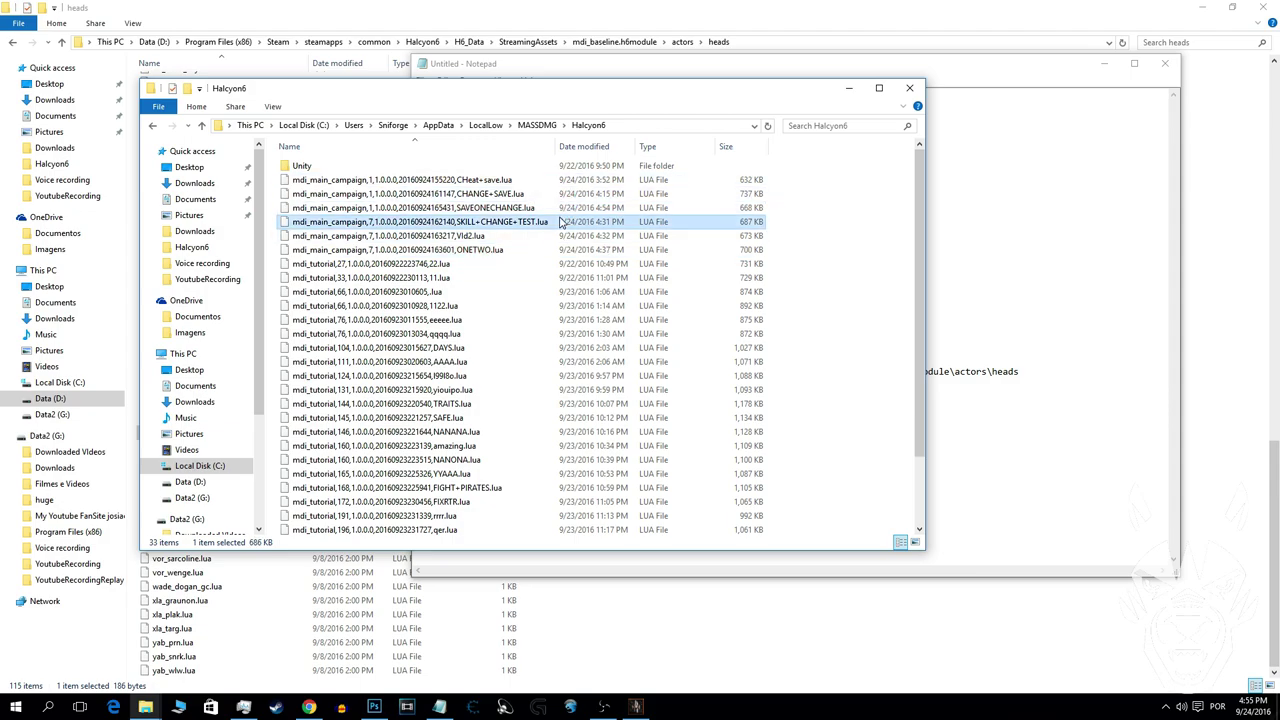
pyautogui.click(561, 181)
pyautogui.click(558, 197)
pyautogui.click(561, 185)
# Switch to Halcyon 6, load the SAVEONECHANGE save to check it, and quit back to the list of saved games
pyautogui.click(648, 705)
pyautogui.click(838, 332)
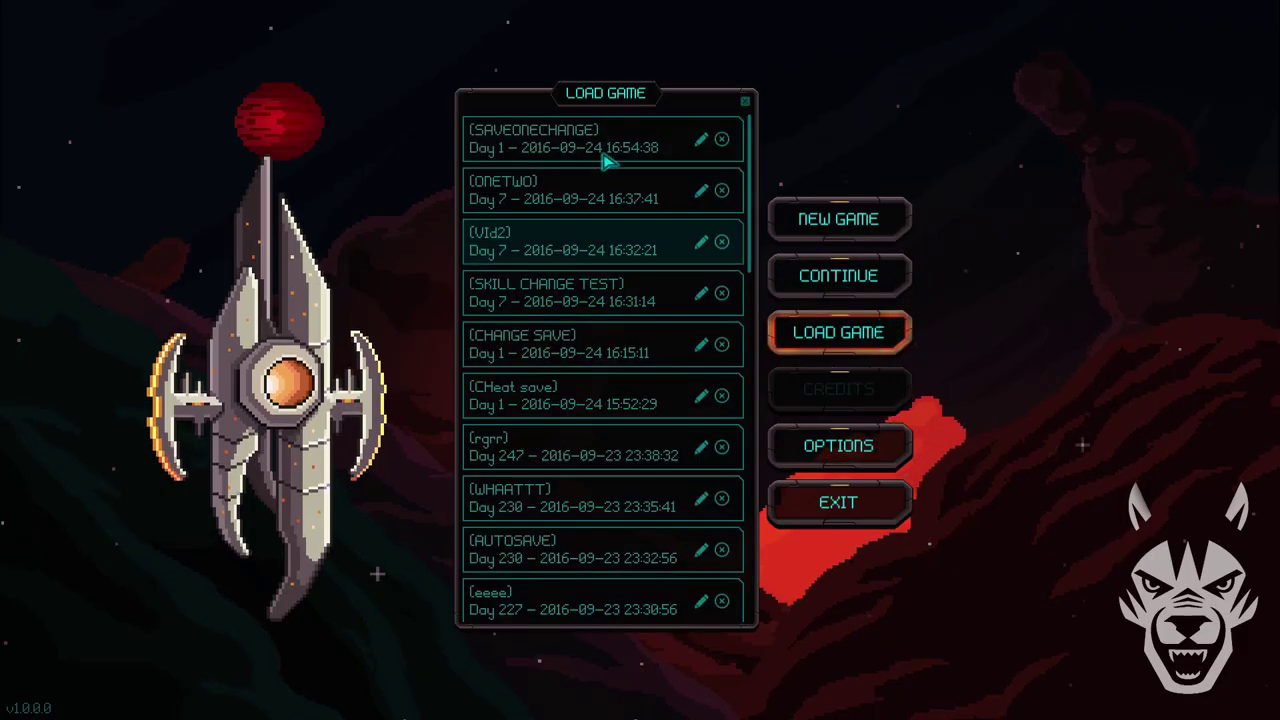
pyautogui.click(609, 145)
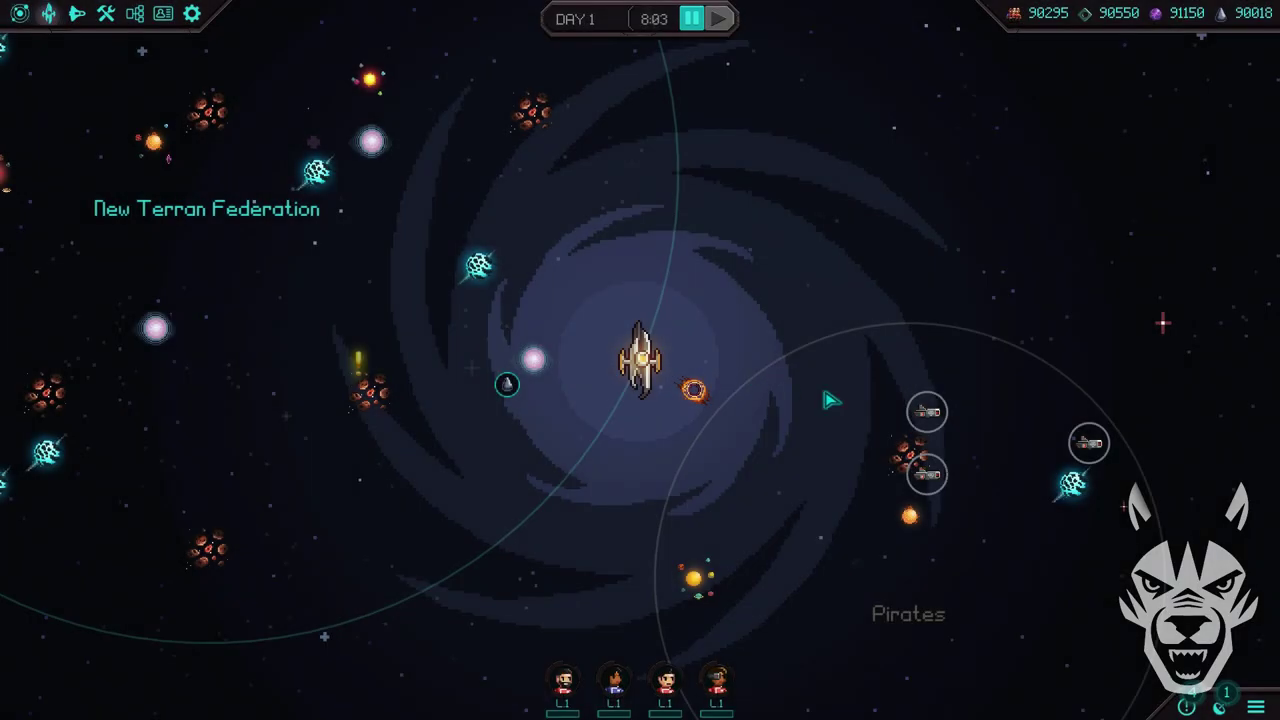
pyautogui.press('Escape')
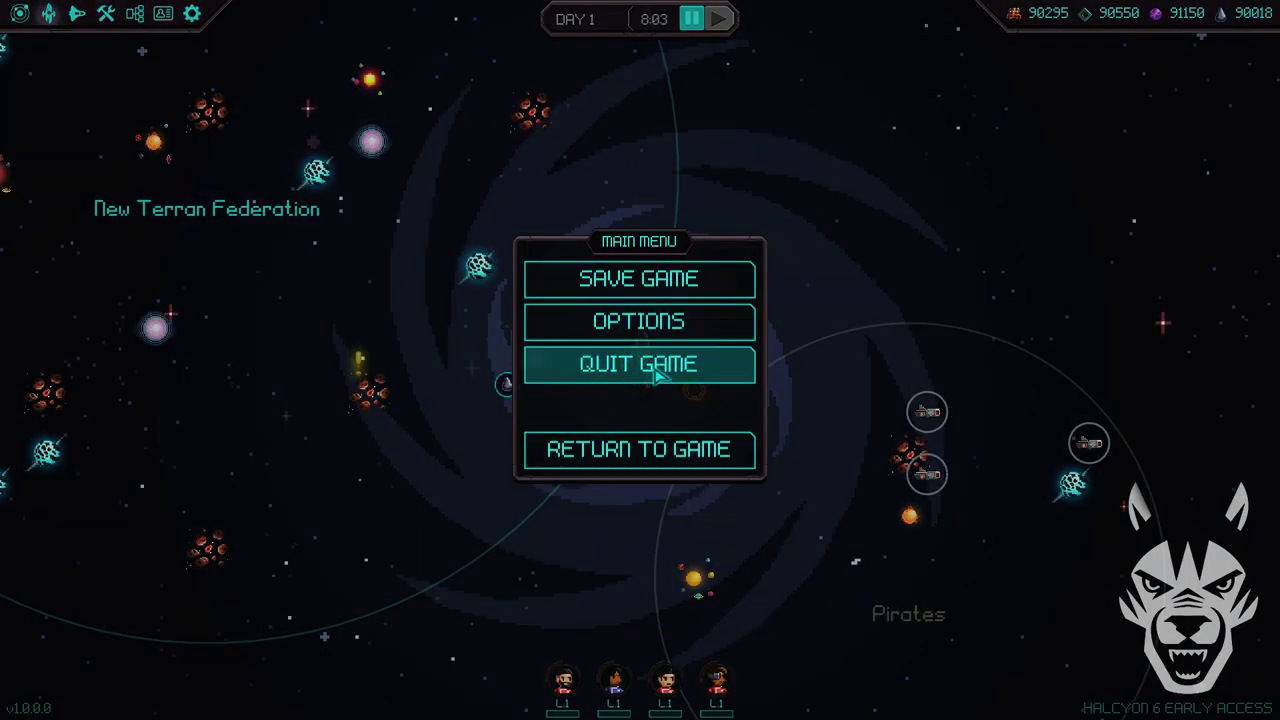
pyautogui.click(657, 367)
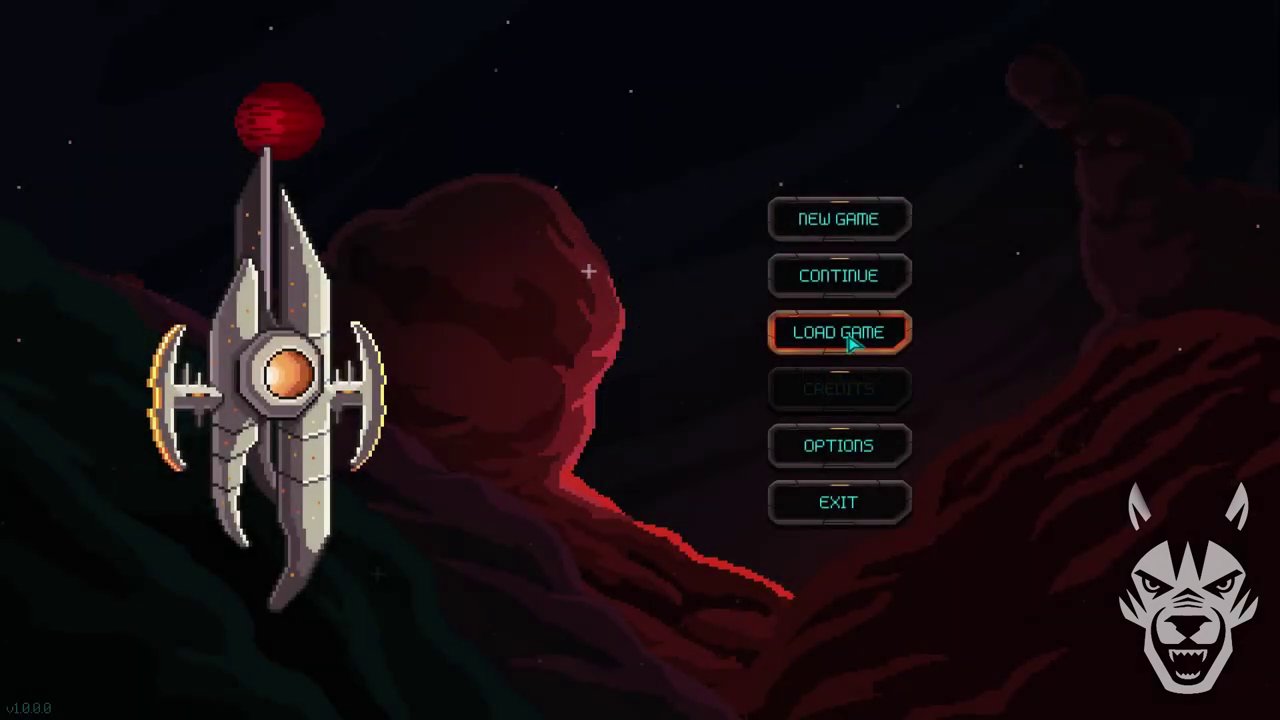
pyautogui.click(838, 332)
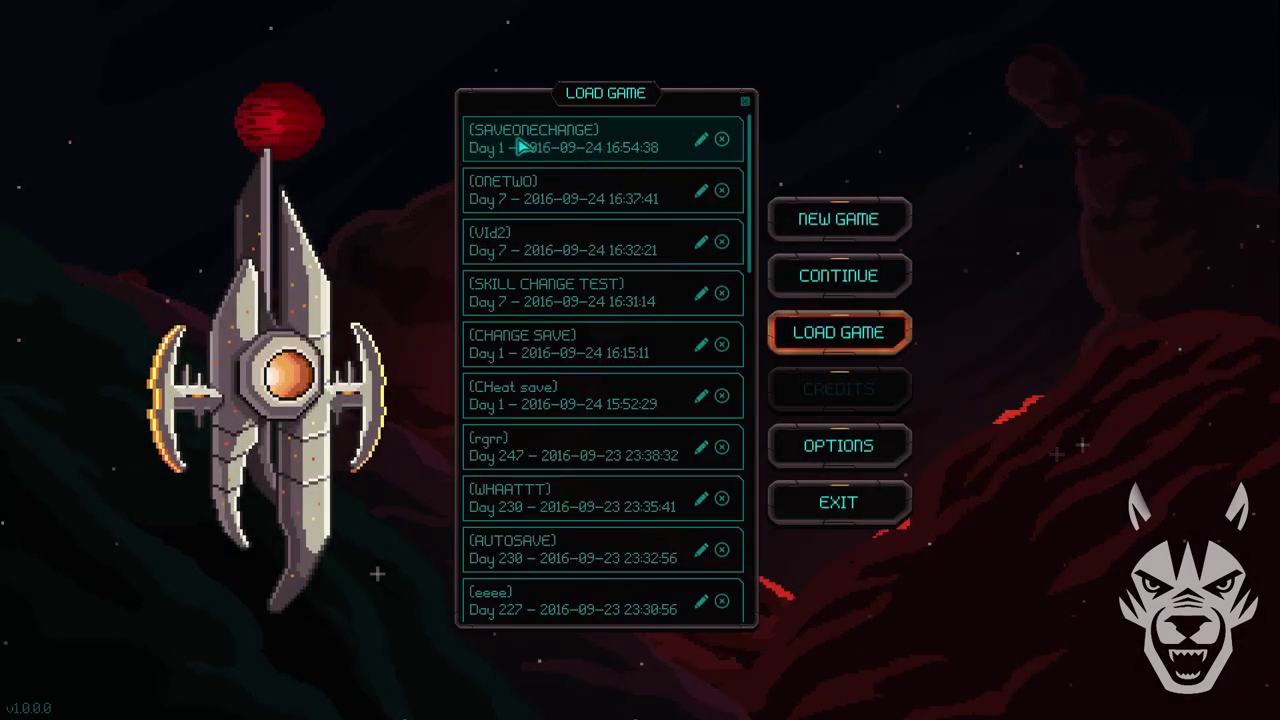
# Switch to File Explorer, open the SAVEONECHANGE save file in Notepad to examine its text layout, and close it
pyautogui.hotkey('alt', 'Tab')
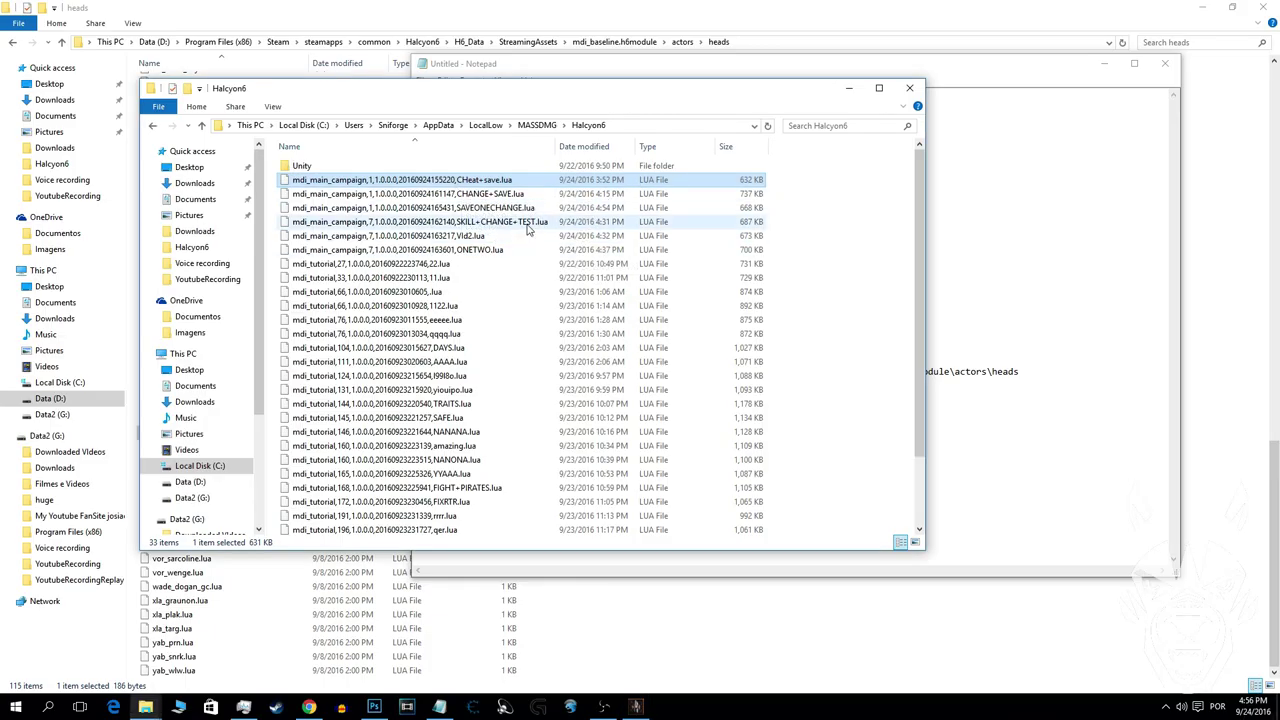
pyautogui.click(517, 209)
pyautogui.rightClick(487, 212)
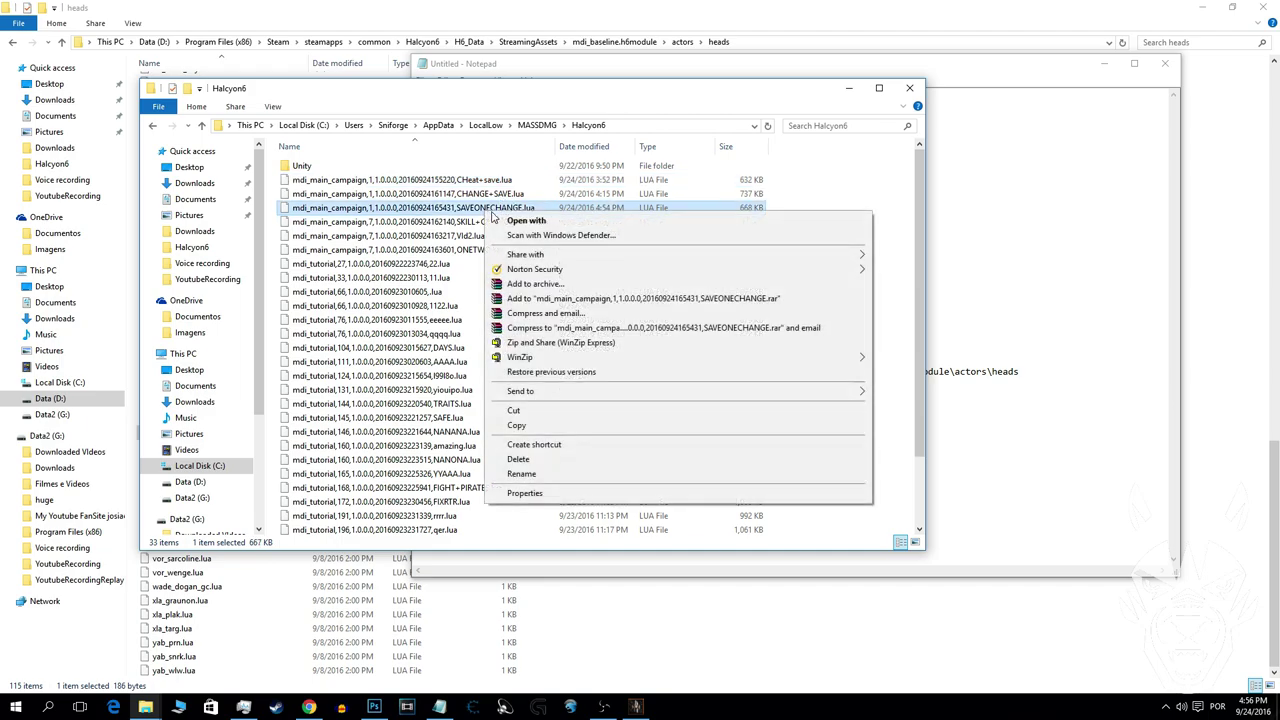
pyautogui.click(549, 220)
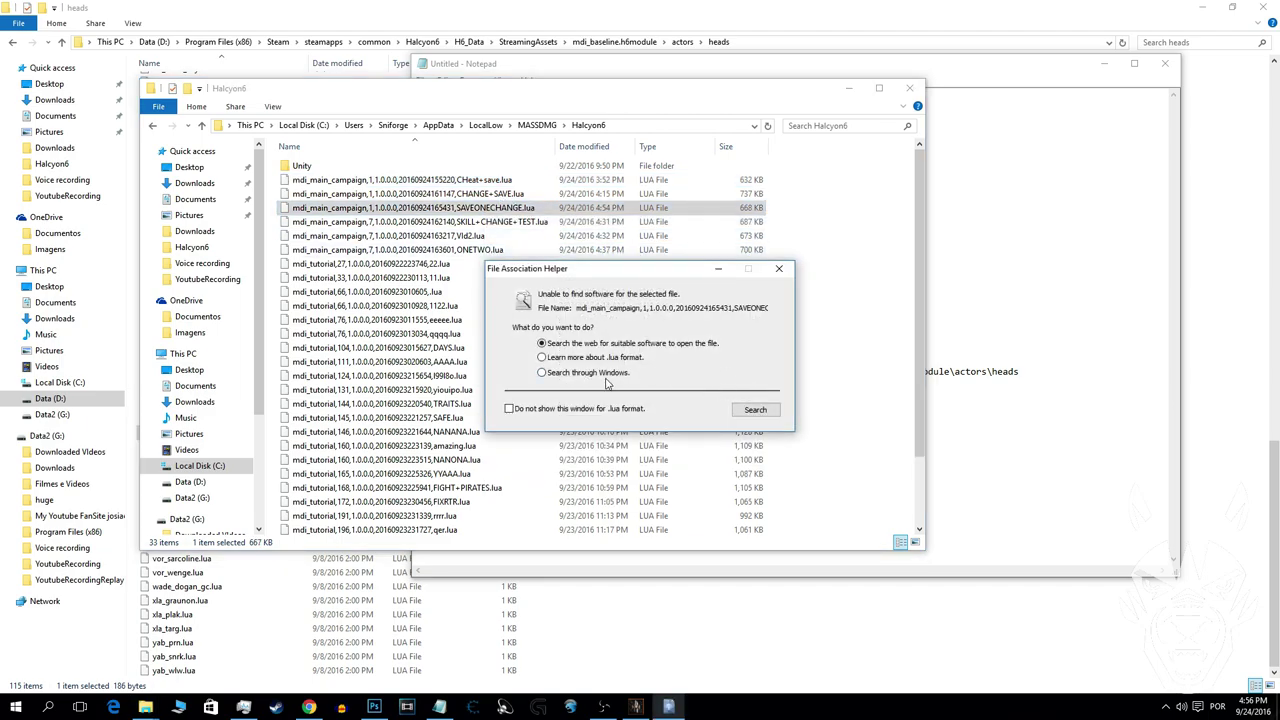
pyautogui.click(755, 415)
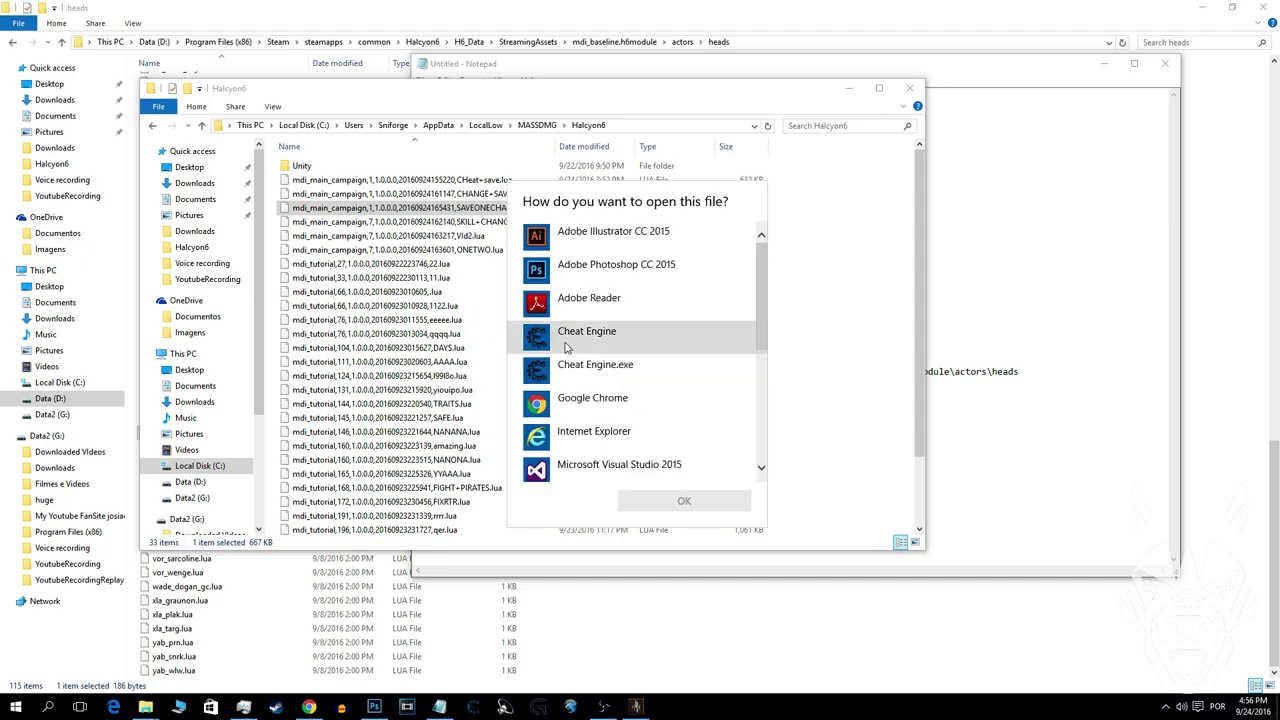
pyautogui.scroll(-3, 603, 388)
pyautogui.scroll(-2, 571, 437)
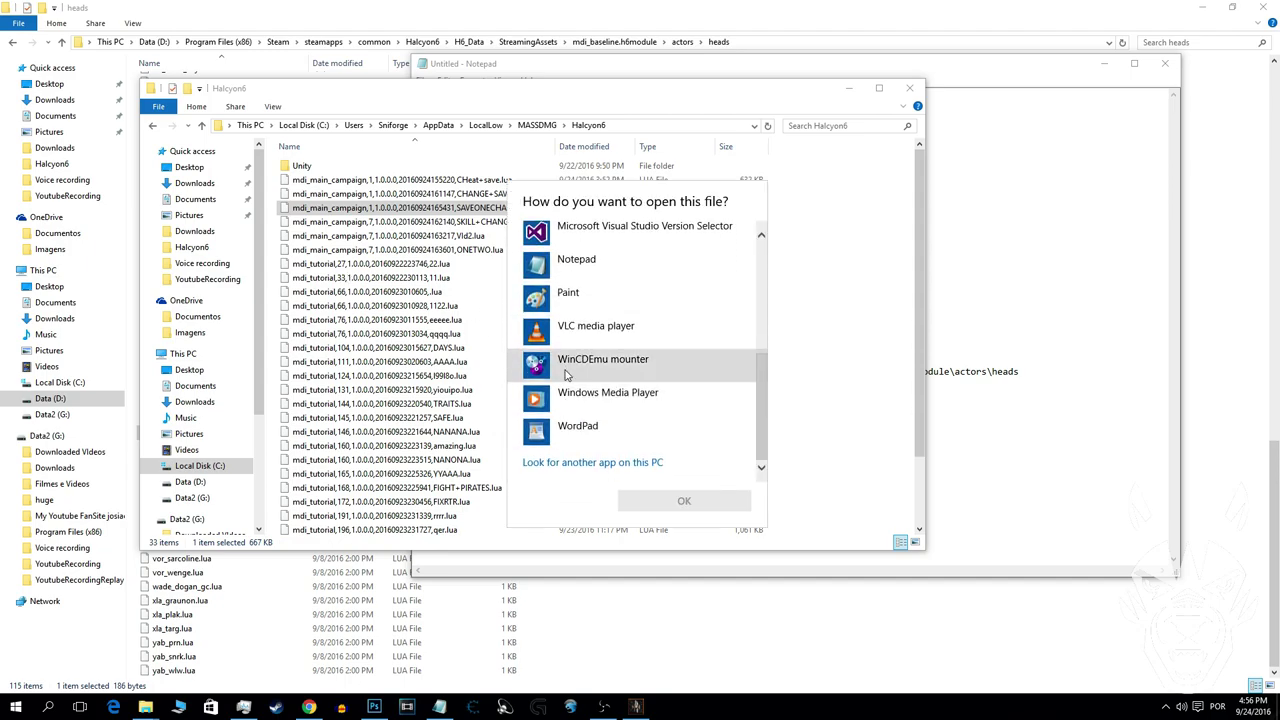
pyautogui.doubleClick(576, 255)
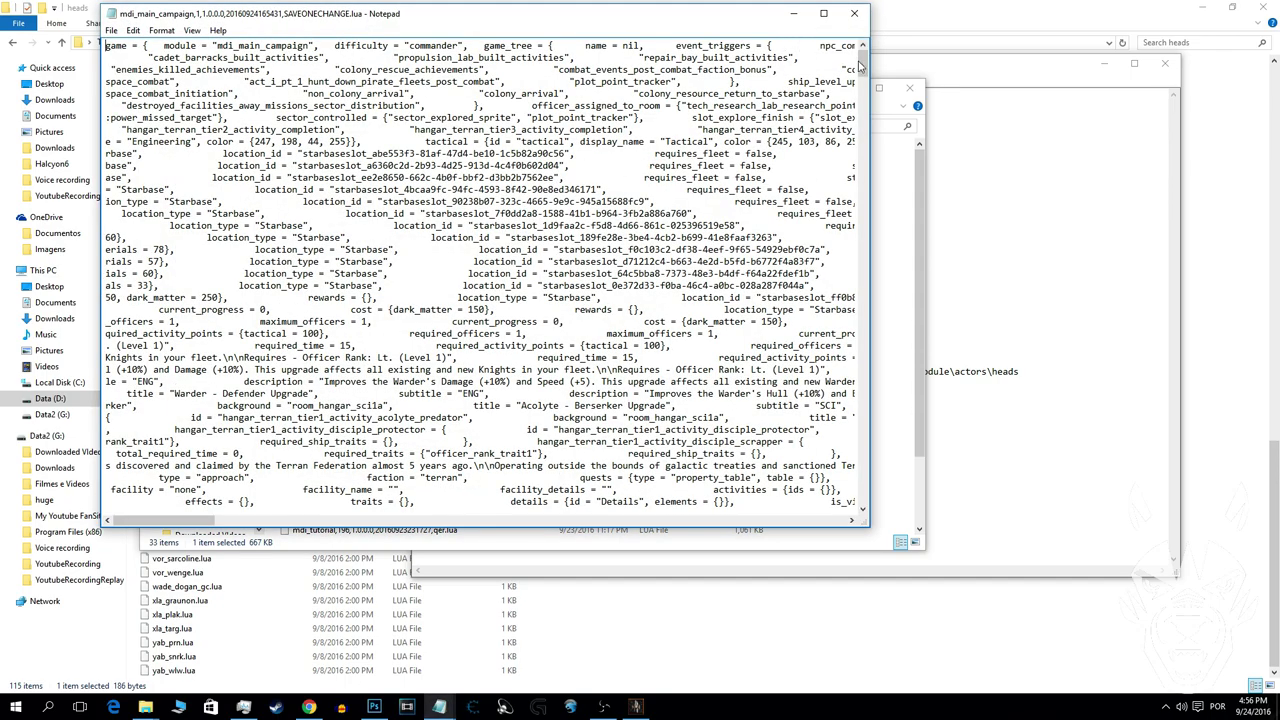
pyautogui.moveTo(860, 65); pyautogui.dragTo(818, 500)
pyautogui.click(854, 13)
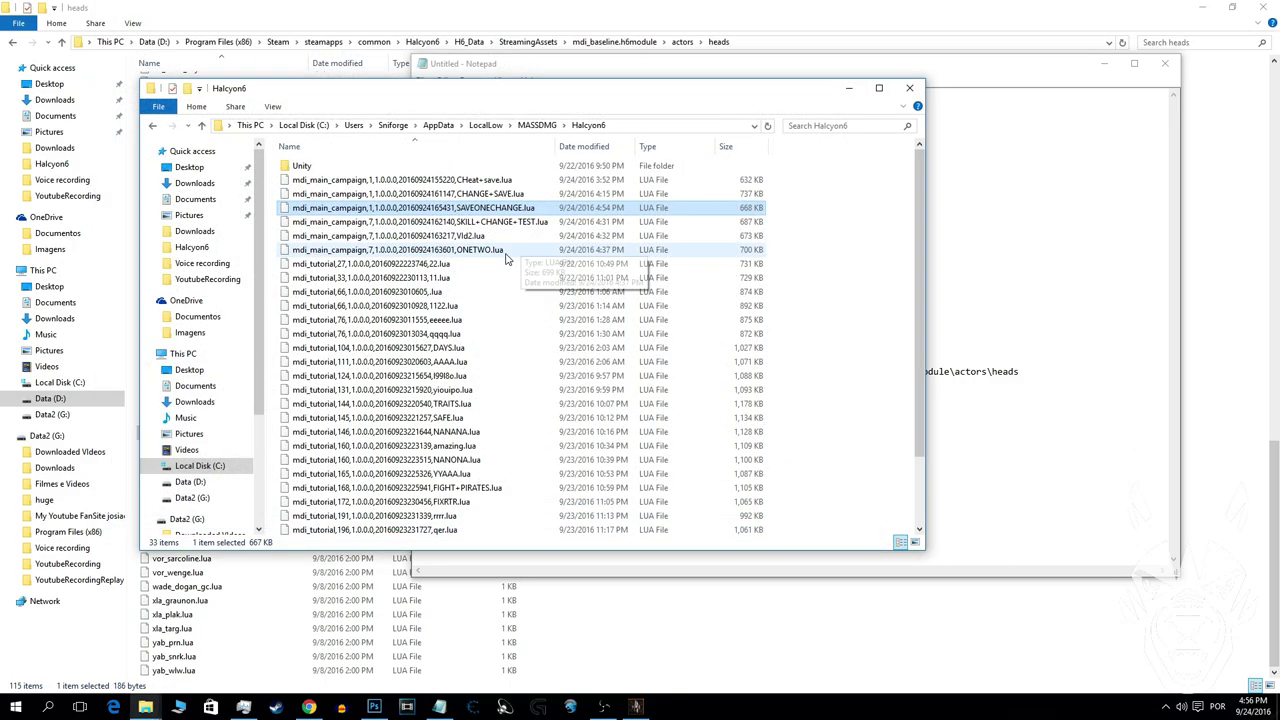
# Open the SAVEONECHANGE save file in WordPad, save it there and close it
pyautogui.rightClick(453, 212)
pyautogui.click(500, 218)
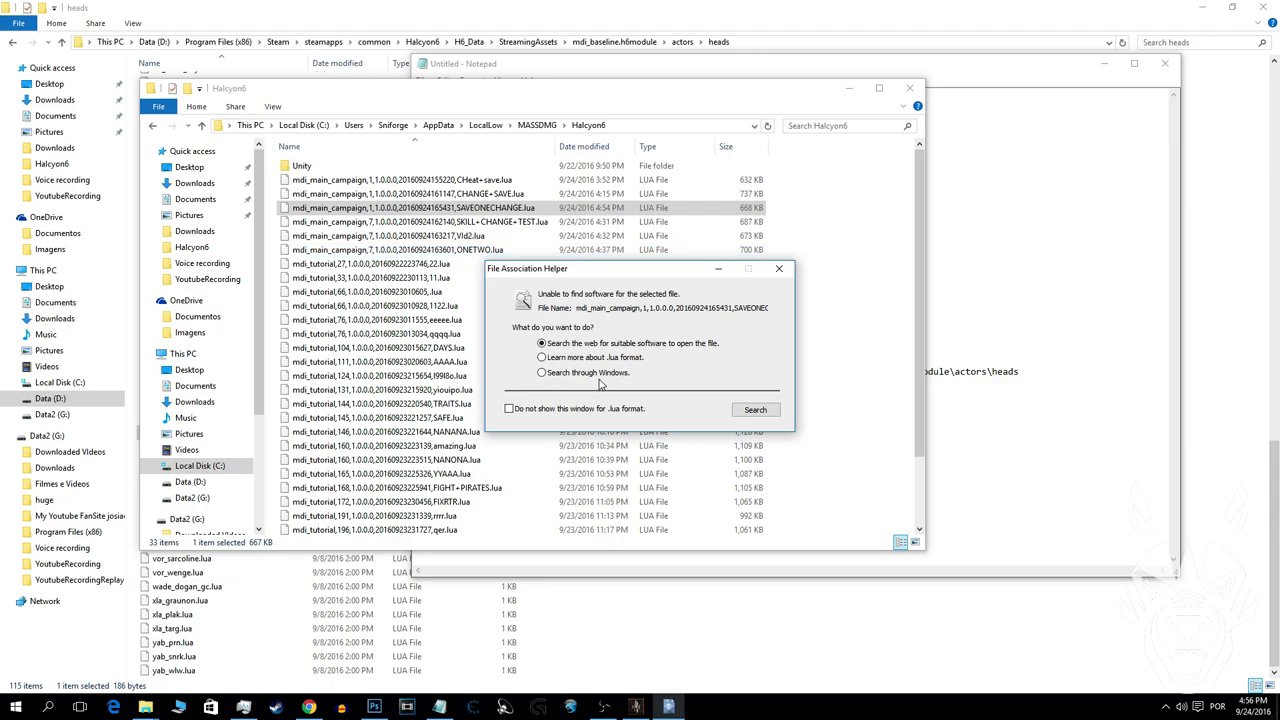
pyautogui.click(758, 411)
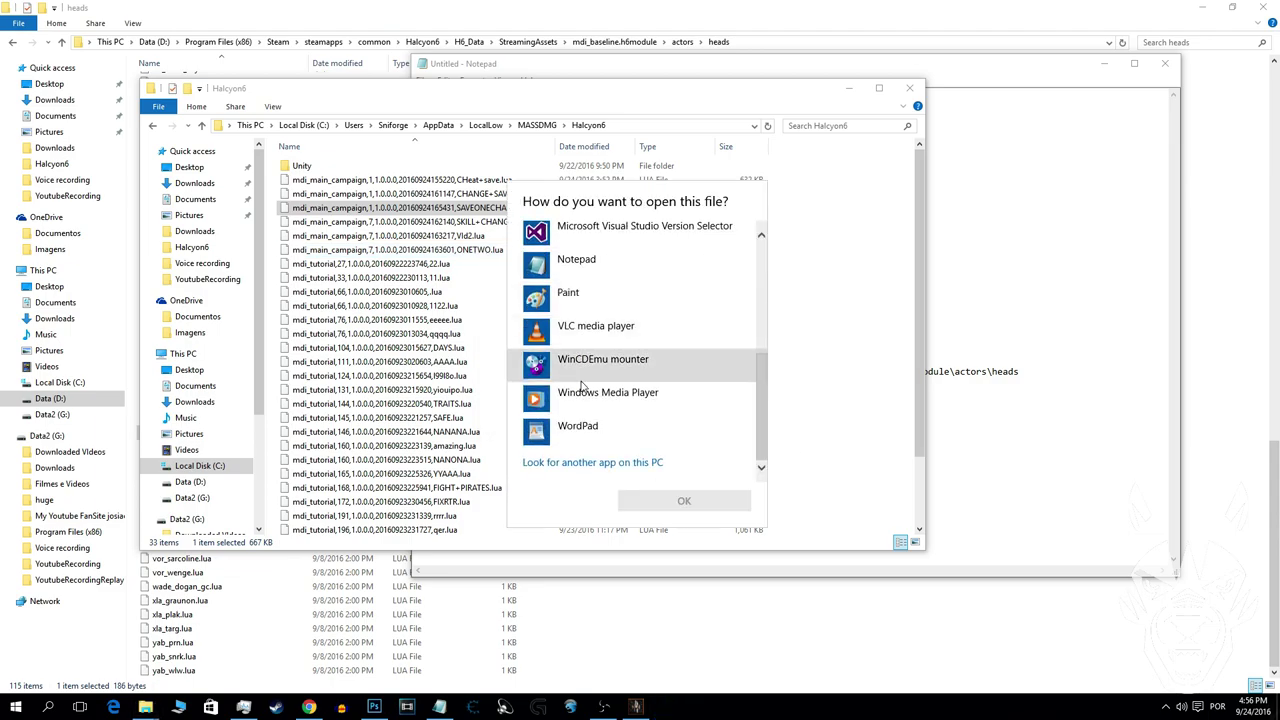
pyautogui.click(592, 438)
pyautogui.doubleClick(594, 445)
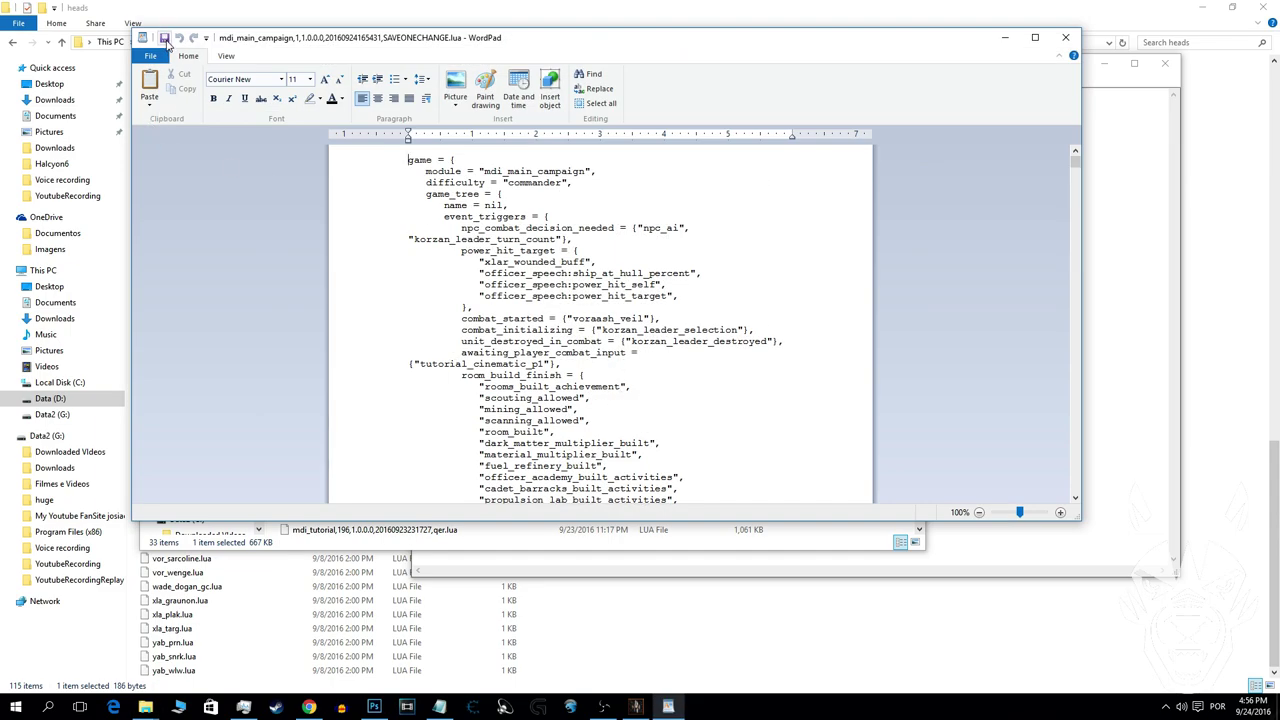
pyautogui.click(1065, 37)
# Reopen the resaved SAVEONECHANGE file in Notepad and check its line breaks
pyautogui.click(392, 210)
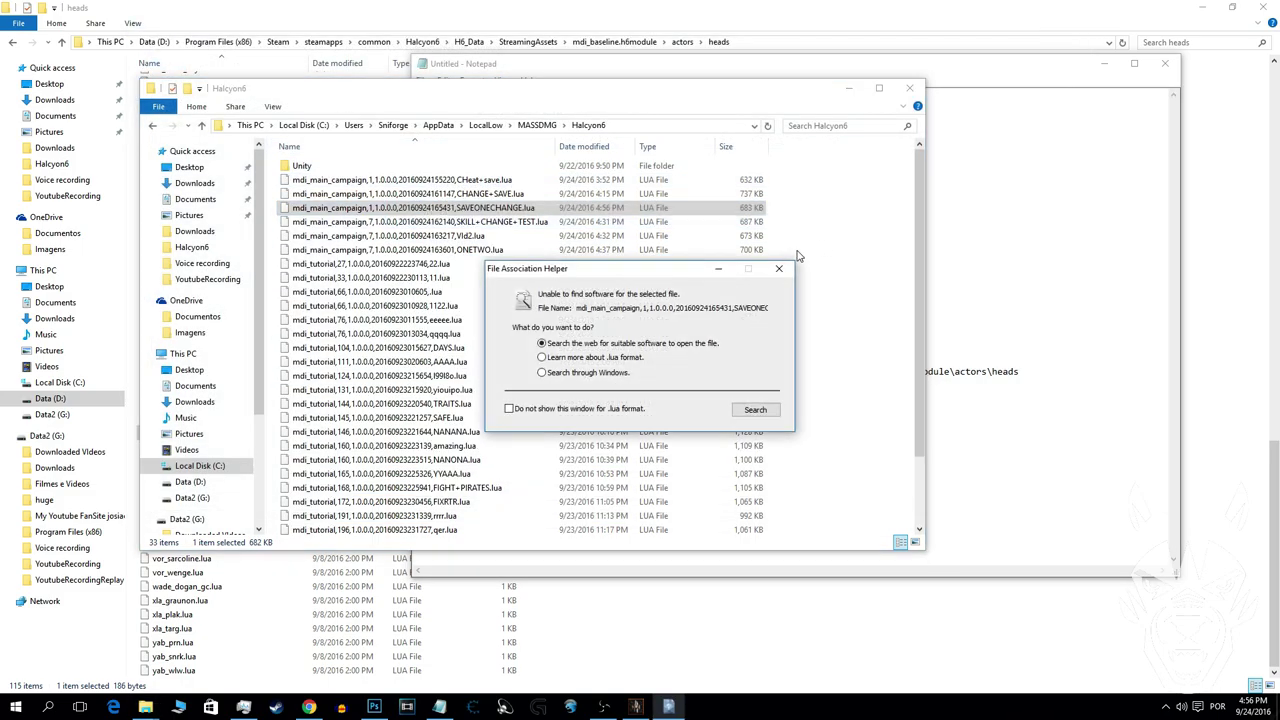
pyautogui.click(758, 412)
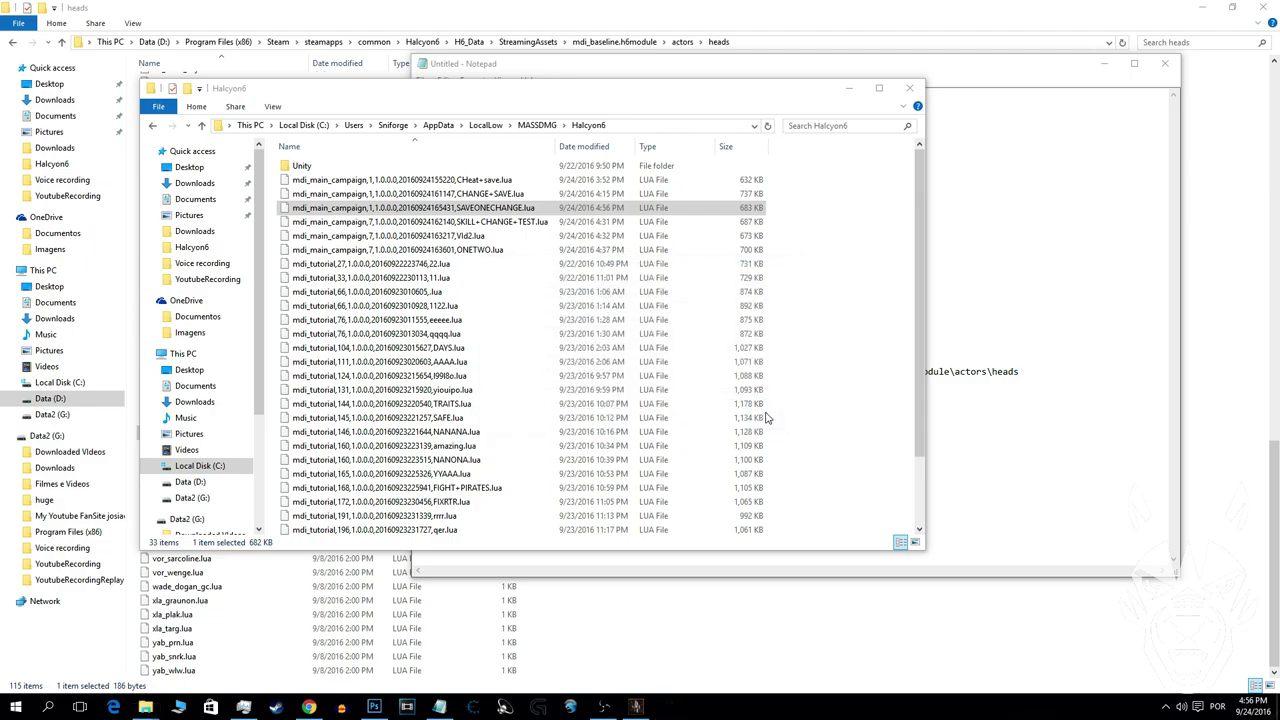
pyautogui.scroll(-4, 640, 380)
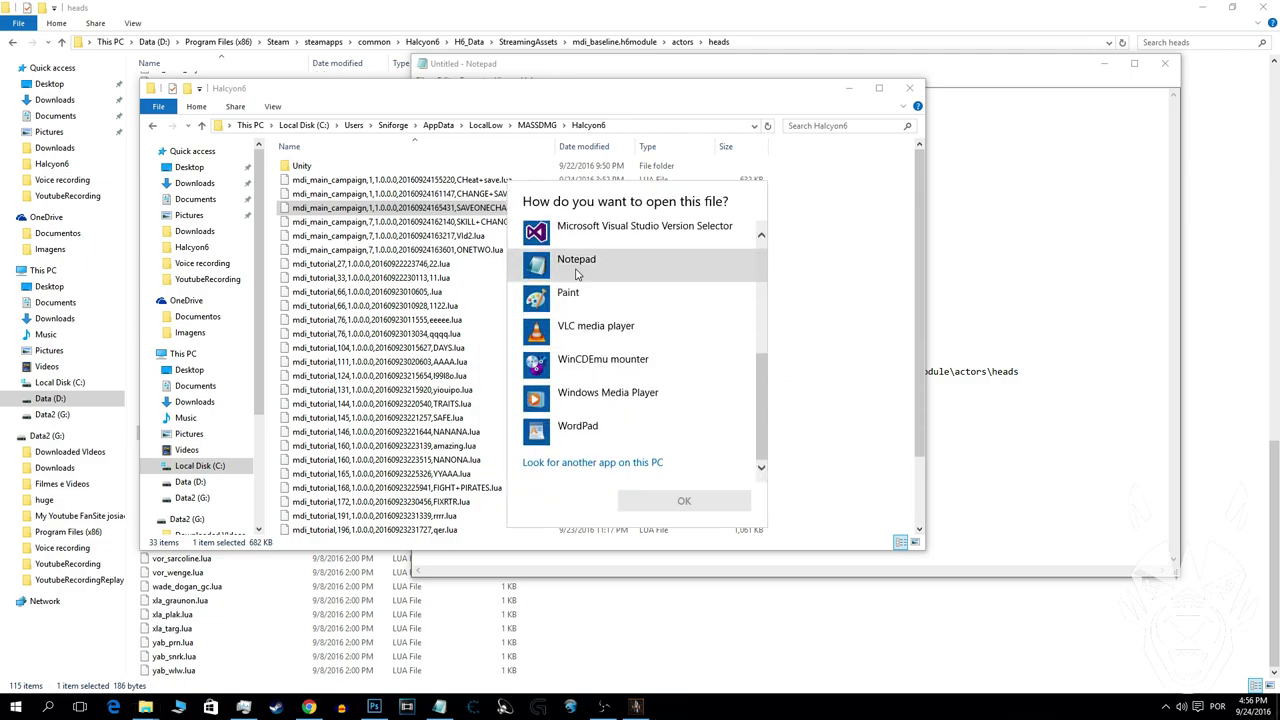
pyautogui.click(576, 262)
pyautogui.click(684, 500)
pyautogui.scroll(-10, 416, 224)
pyautogui.scroll(-15, 410, 200)
pyautogui.scroll(20, 222, 104)
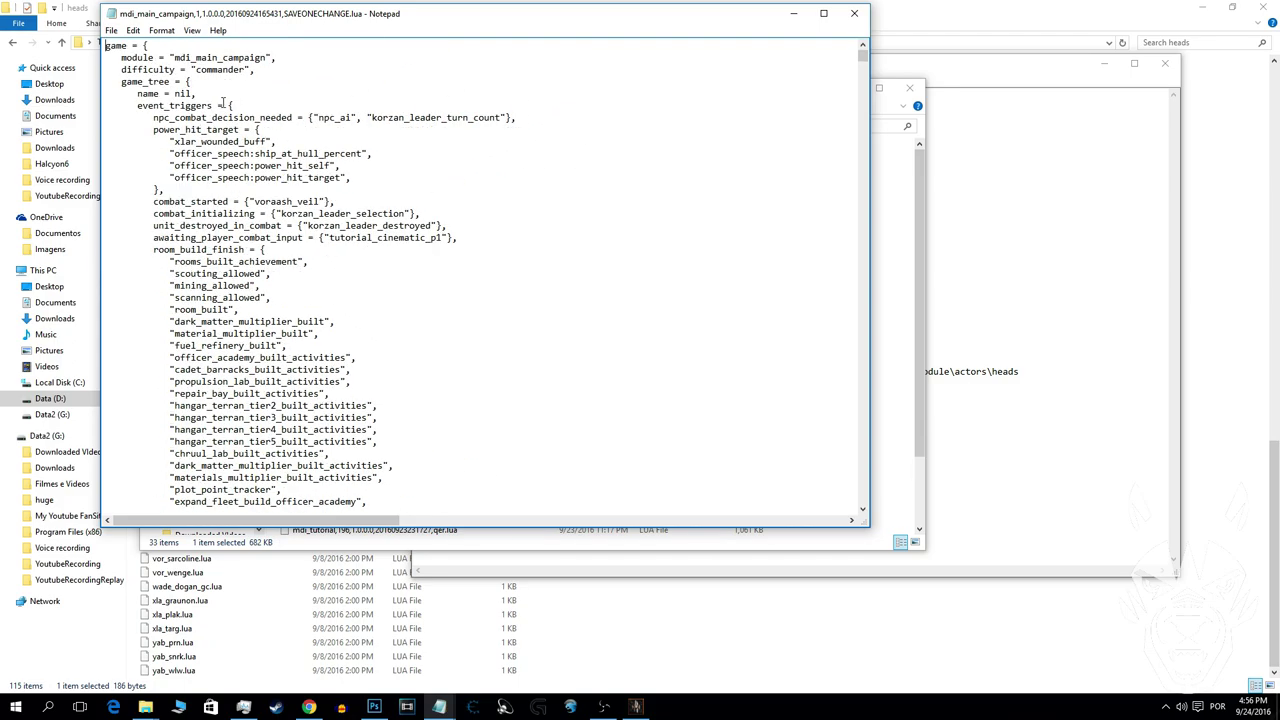
# Search the save file's text for "snifoge" and examine the trait entries below that officer's name
pyautogui.moveTo(168, 12); pyautogui.dragTo(368, 62)
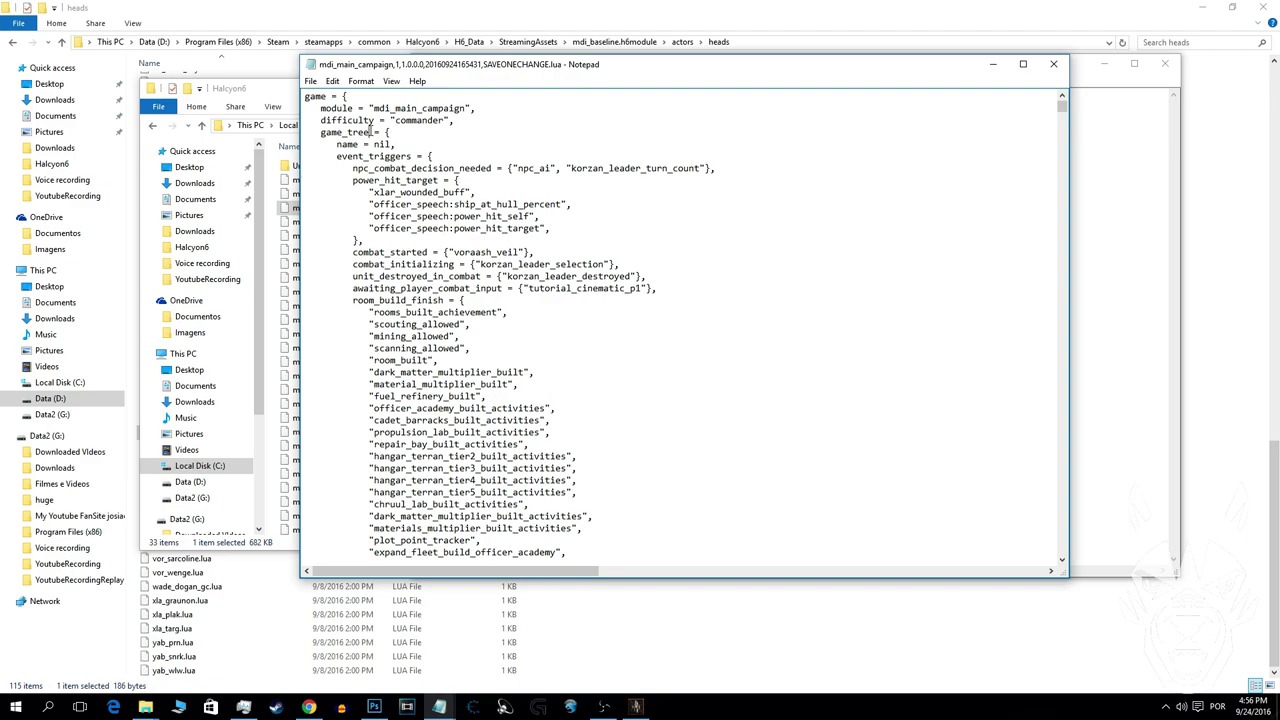
pyautogui.click(332, 81)
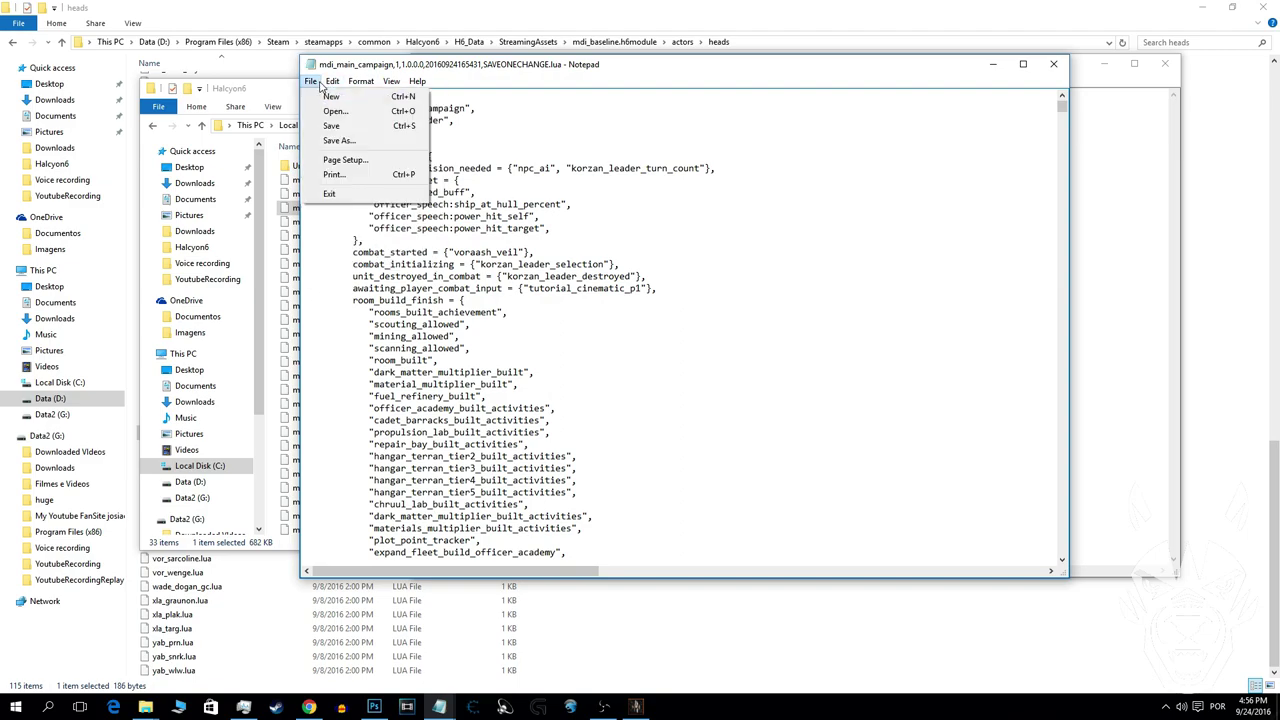
pyautogui.click(743, 195)
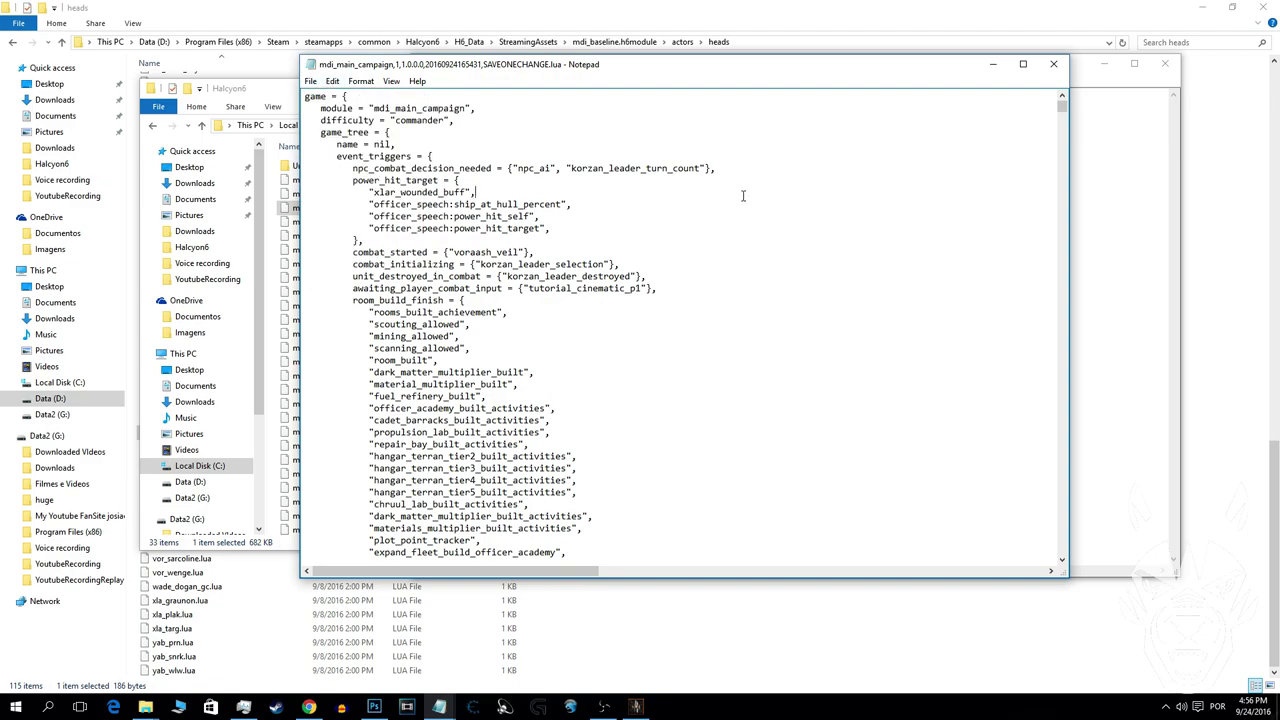
pyautogui.hotkey('ctrl', 'f')
pyautogui.write('snif')
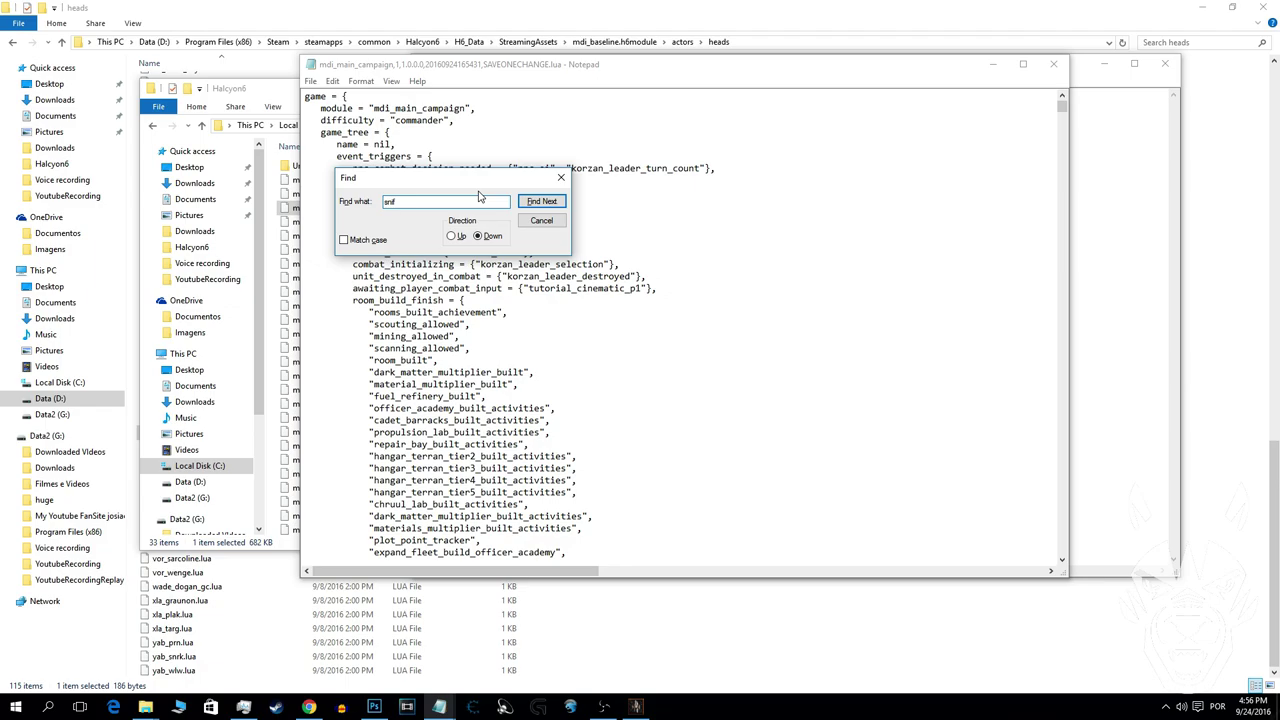
pyautogui.write('onee')
pyautogui.press('Return')
pyautogui.press('Return')
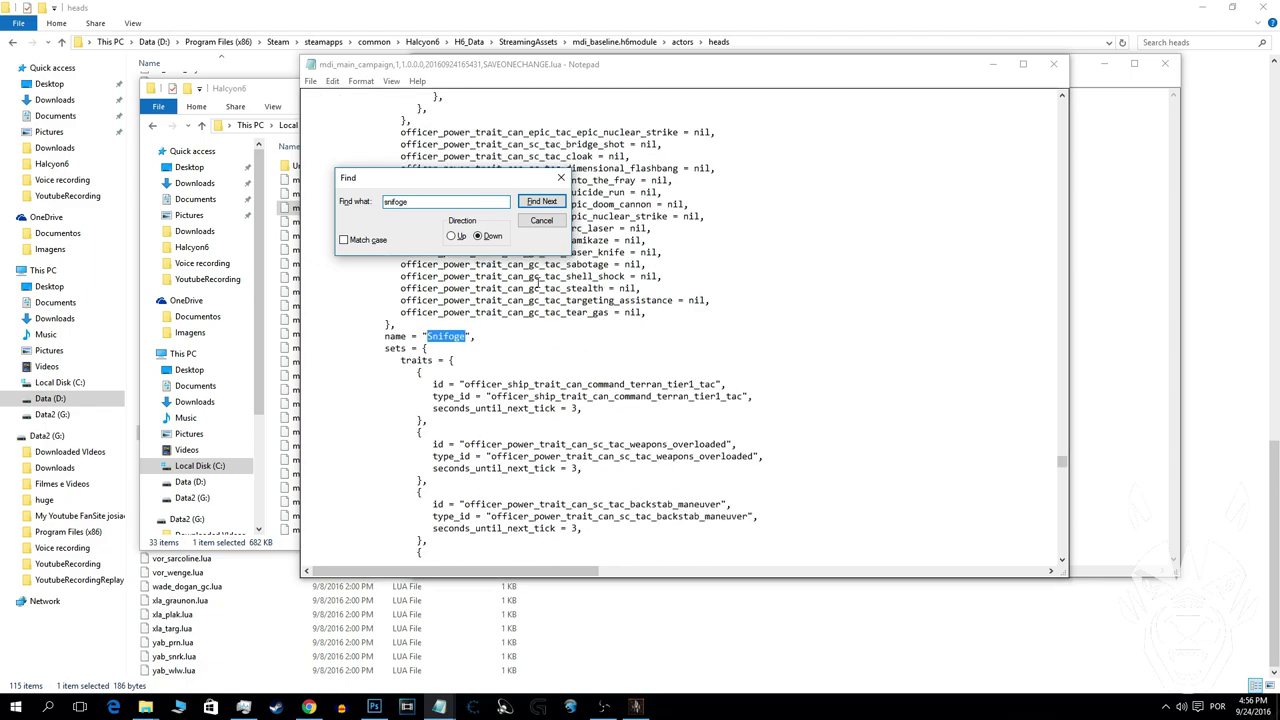
pyautogui.press('Escape')
pyautogui.scroll(-10, 537, 280)
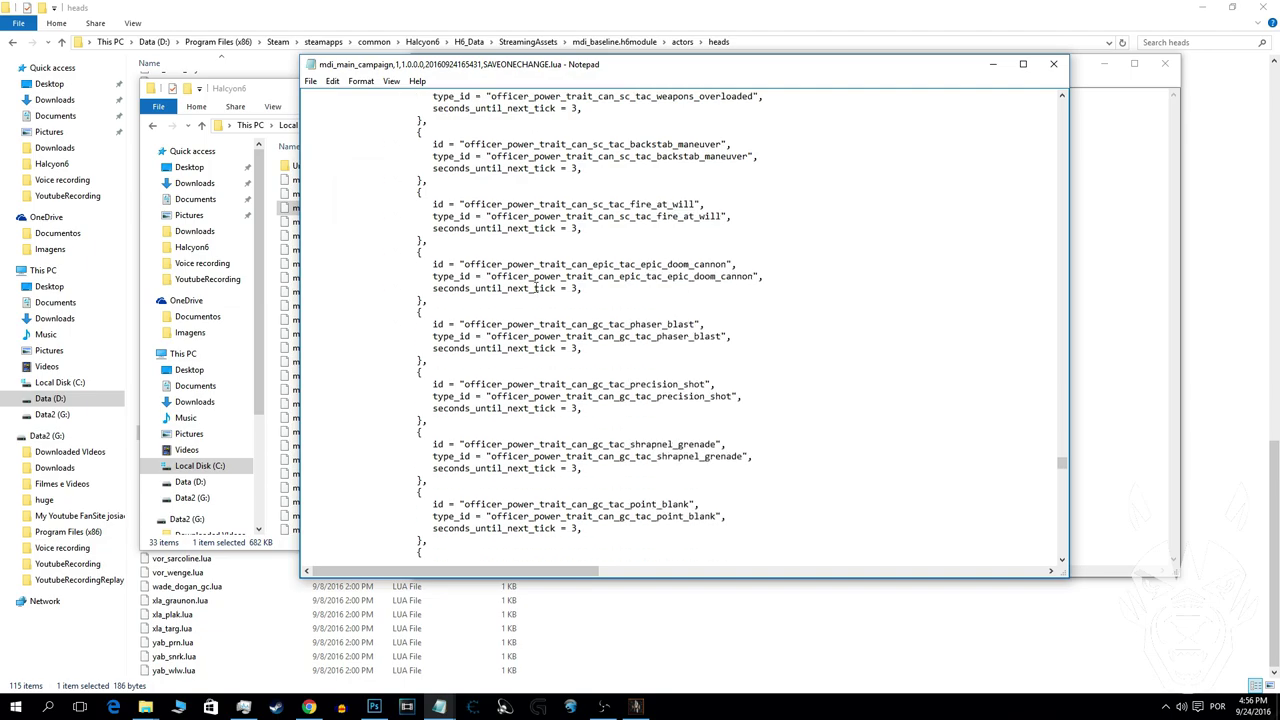
# Set the found officer's xp to 90000 and current_health to 1600 in the save file
pyautogui.scroll(-15, 537, 288)
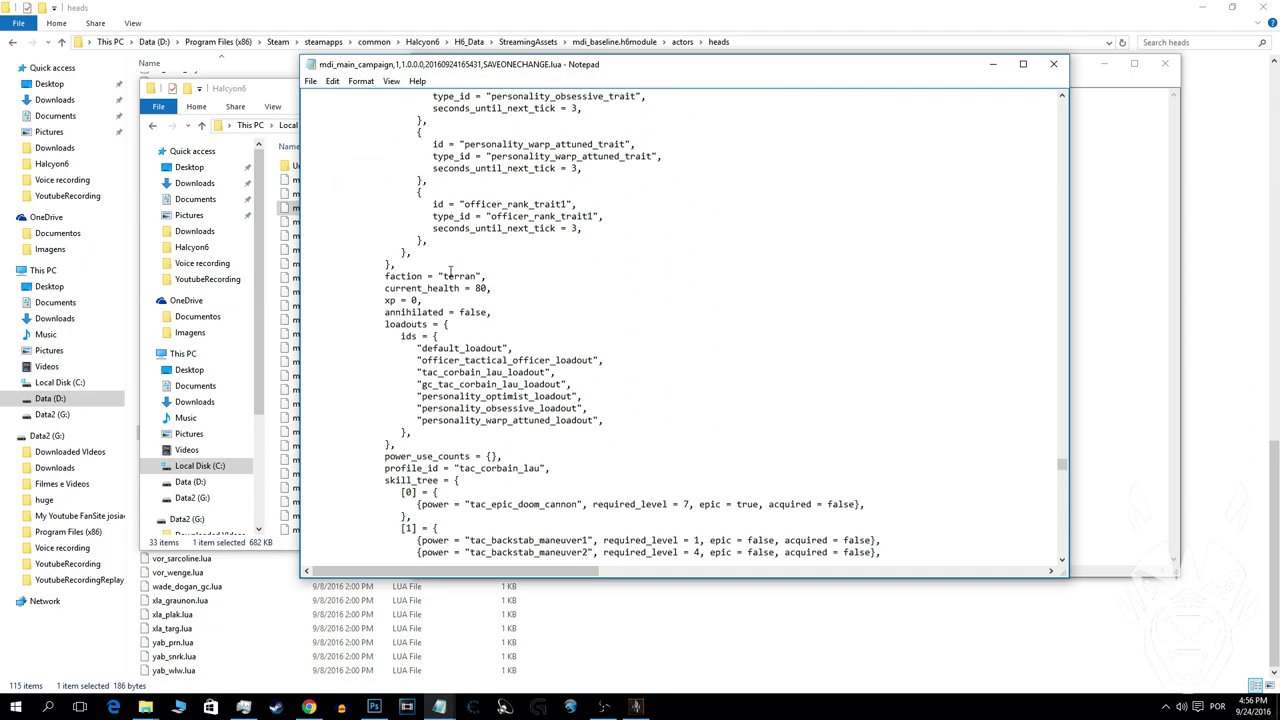
pyautogui.doubleClick(415, 300)
pyautogui.write('90000')
pyautogui.moveTo(417, 300); pyautogui.dragTo(424, 300)
pyautogui.doubleClick(478, 288)
pyautogui.write('1600')
pyautogui.click(443, 348)
# Examine the officer's loadouts and the required_level, epic and acquired values in the skill_tree block
pyautogui.scroll(-2, 443, 345)
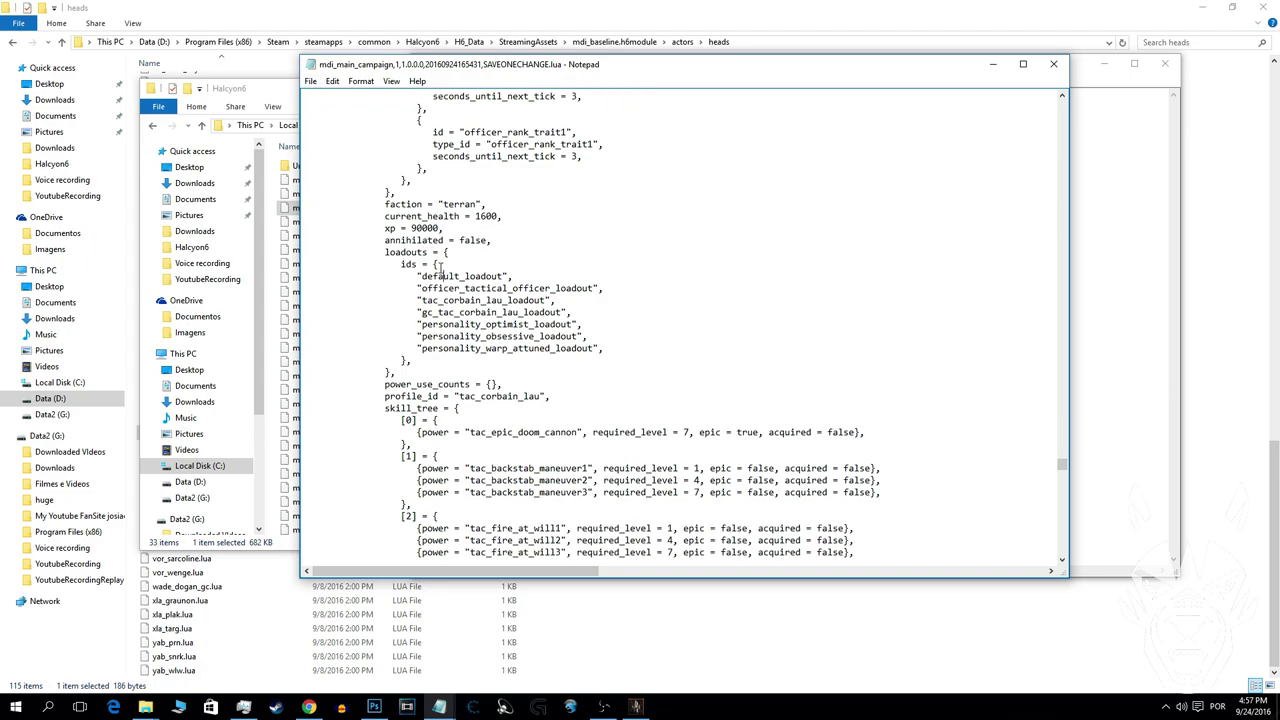
pyautogui.moveTo(393, 258); pyautogui.dragTo(585, 266)
pyautogui.moveTo(463, 265); pyautogui.dragTo(440, 396)
pyautogui.click(510, 300)
pyautogui.scroll(-1, 480, 250)
pyautogui.scroll(1, 440, 210)
pyautogui.scroll(-8, 440, 300)
pyautogui.scroll(3, 440, 300)
pyautogui.scroll(-4, 440, 396)
pyautogui.moveTo(693, 328); pyautogui.dragTo(780, 378)
pyautogui.click(780, 378)
pyautogui.scroll(6, 780, 378)
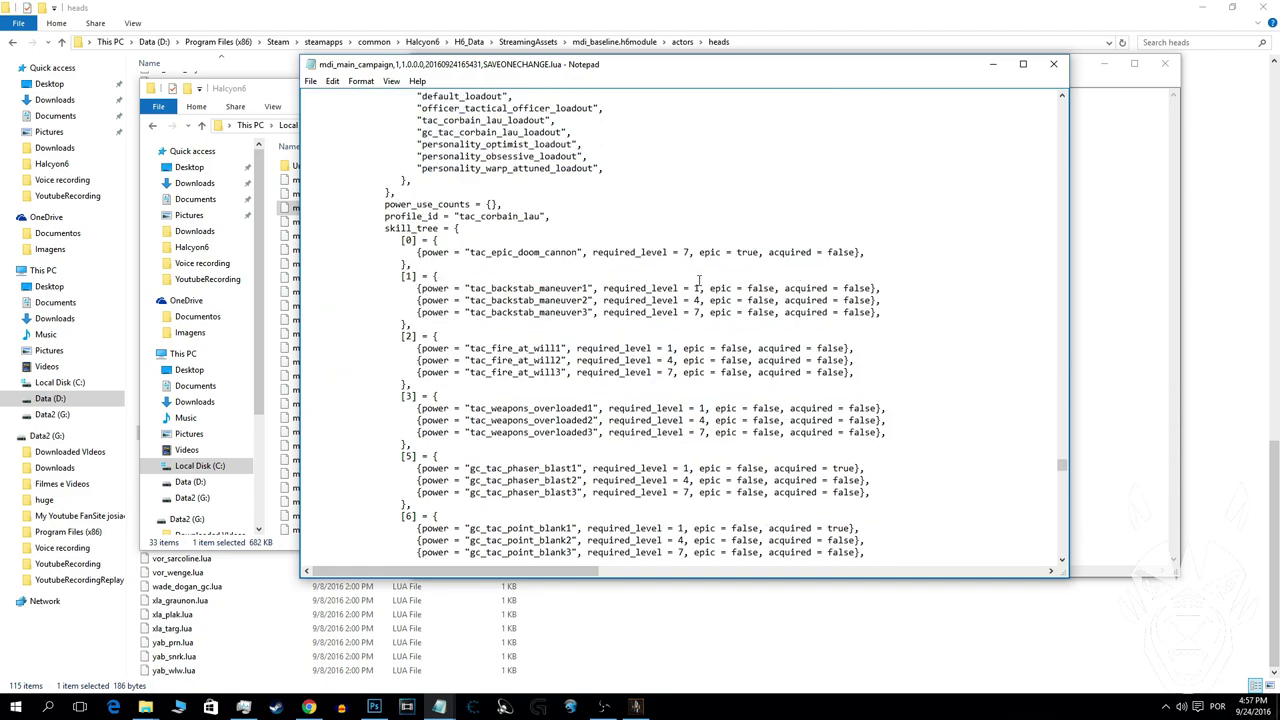
pyautogui.moveTo(705, 288); pyautogui.dragTo(816, 288)
pyautogui.click(780, 288)
pyautogui.click(716, 288)
pyautogui.click(855, 288)
pyautogui.click(781, 288)
pyautogui.moveTo(736, 252); pyautogui.dragTo(762, 254)
# Set acquired to true for tac_epic_doom_cannon, and both epic and acquired to true for all three tac_backstab_maneuver powers
pyautogui.moveTo(832, 252); pyautogui.dragTo(872, 312)
pyautogui.write('true')
pyautogui.write('true')
pyautogui.write('true')
pyautogui.write('true')
pyautogui.moveTo(748, 288); pyautogui.dragTo(775, 313)
pyautogui.write('truetruetrue')
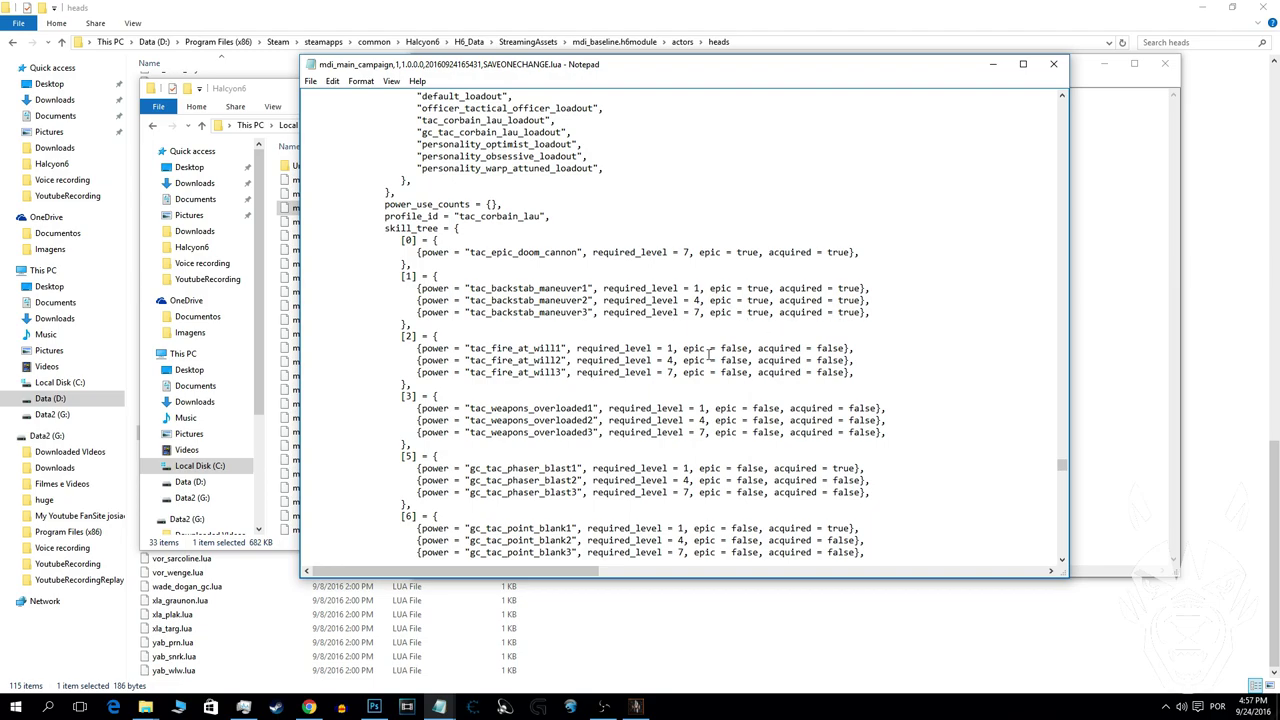
# Set epic and acquired to true for all three tac_fire_at_will and all three tac_weapons_overloaded powers
pyautogui.moveTo(721, 349); pyautogui.dragTo(750, 373)
pyautogui.write('true')
pyautogui.write('true')
pyautogui.write('true')
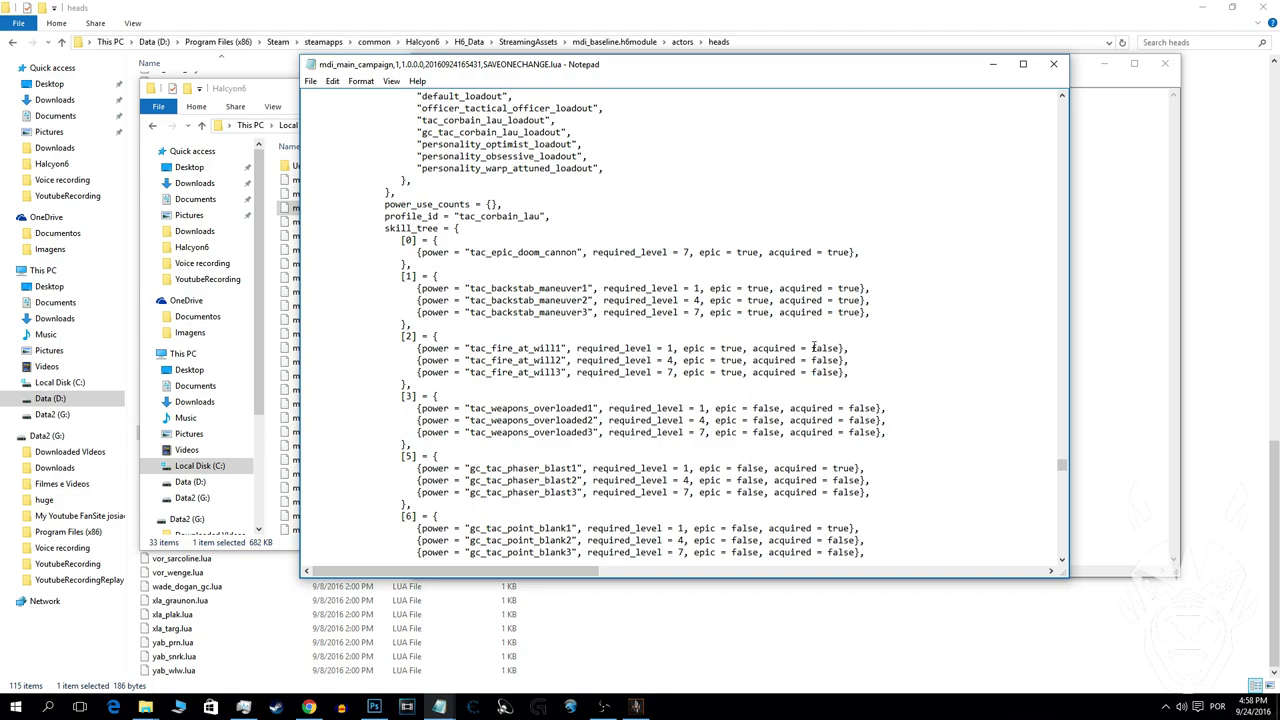
pyautogui.moveTo(813, 348); pyautogui.dragTo(840, 360)
pyautogui.write('true')
pyautogui.write('true')
pyautogui.moveTo(813, 372); pyautogui.dragTo(879, 432)
pyautogui.write('truetruetruetrue')
pyautogui.moveTo(755, 408); pyautogui.dragTo(782, 431)
pyautogui.write('truetruetrue')
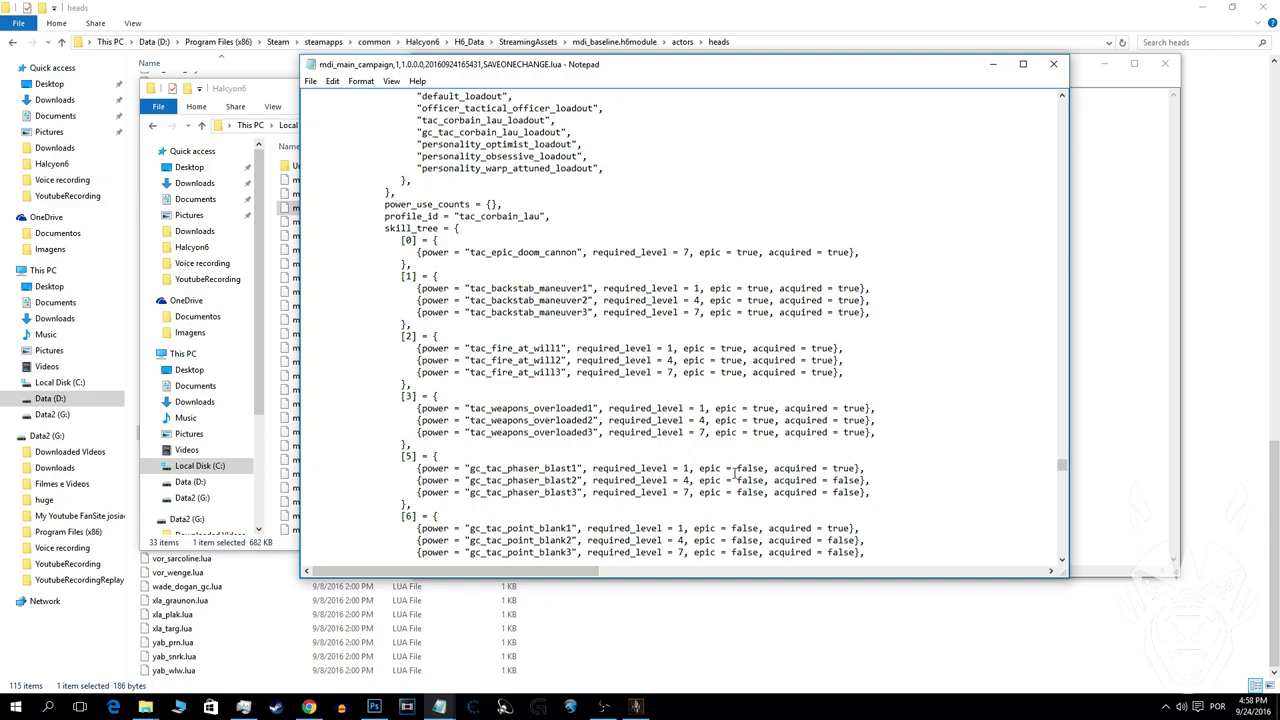
# Set epic to true for all three gc_tac_phaser_blast powers and acquired to true for levels 2 and 3
pyautogui.moveTo(738, 468); pyautogui.dragTo(851, 492)
pyautogui.write('true')
pyautogui.write('true')
pyautogui.write('true')
pyautogui.write('true')
pyautogui.write('true')
# Set epic to true for all three gc_tac_precision_shot powers and acquired to true for levels 2 and 3
pyautogui.scroll(-3, 790, 488)
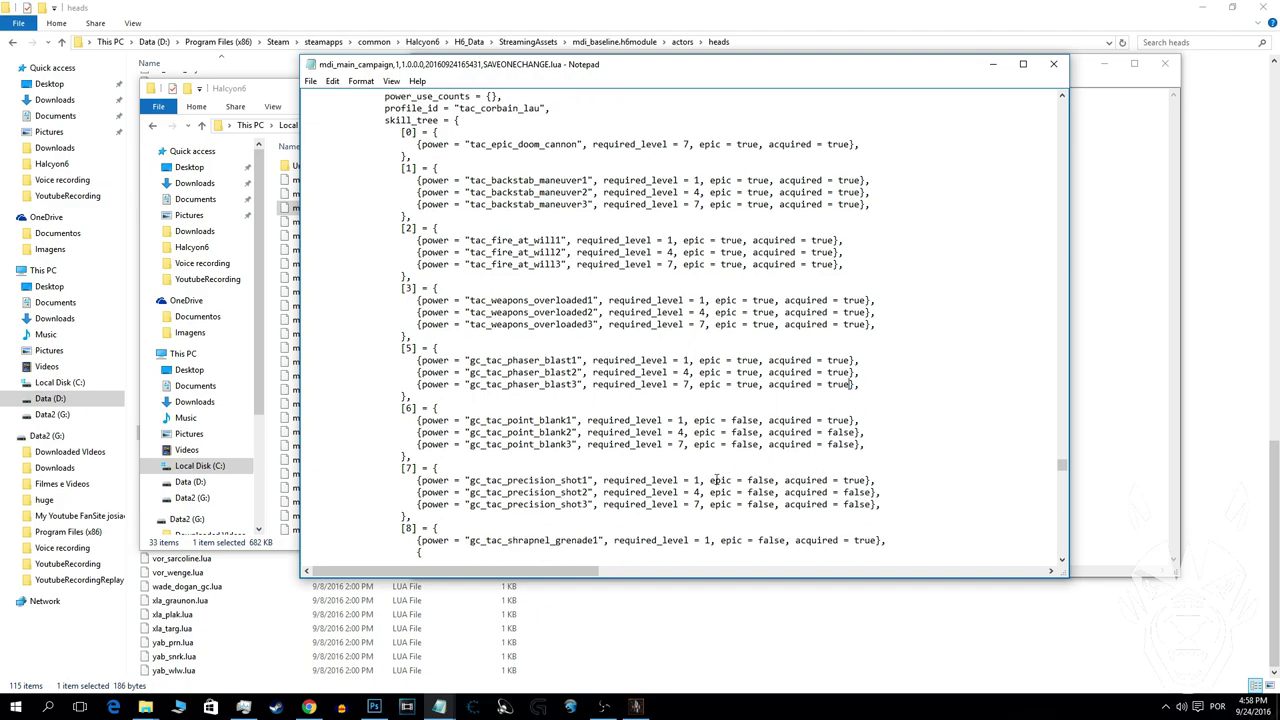
pyautogui.moveTo(749, 481); pyautogui.dragTo(866, 504)
pyautogui.write('true')
pyautogui.write('true')
pyautogui.write('true')
pyautogui.write('true')
pyautogui.write('true')
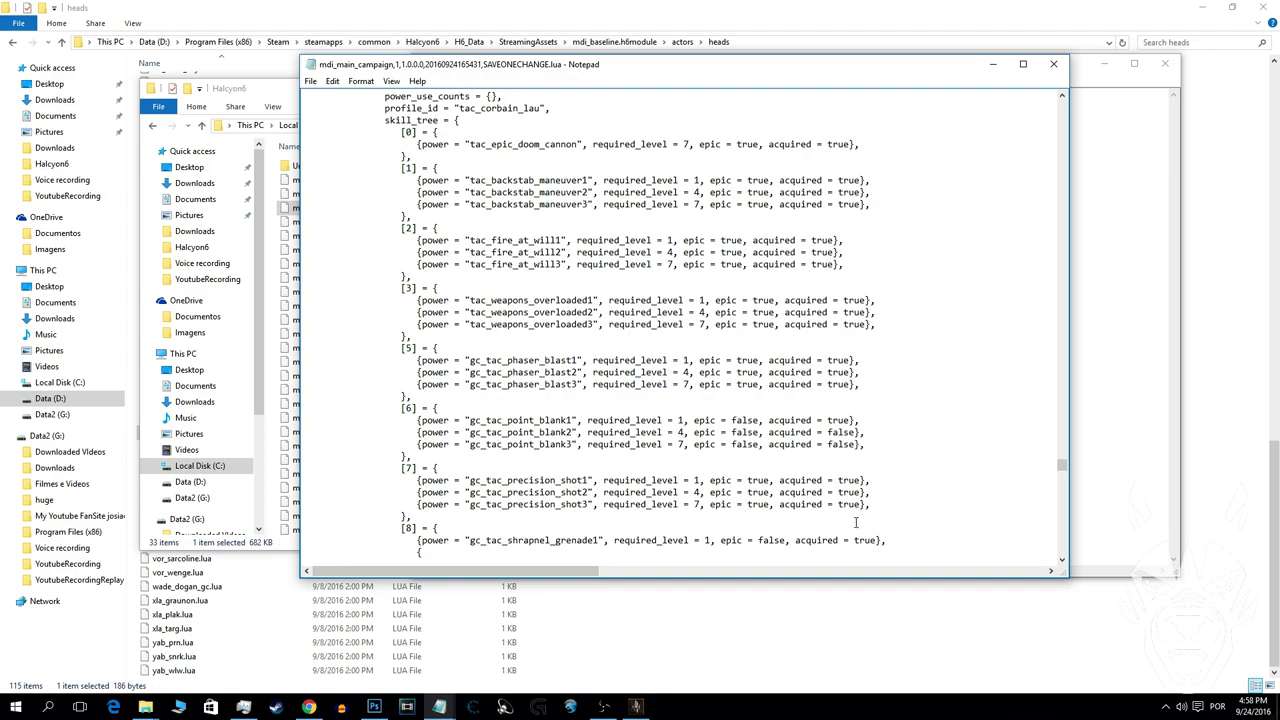
# Set epic to true for all three gc_tac_shrapnel_grenade powers and acquired to true for grenades 2 and 3
pyautogui.scroll(-3, 853, 519)
pyautogui.scroll(-1, 853, 519)
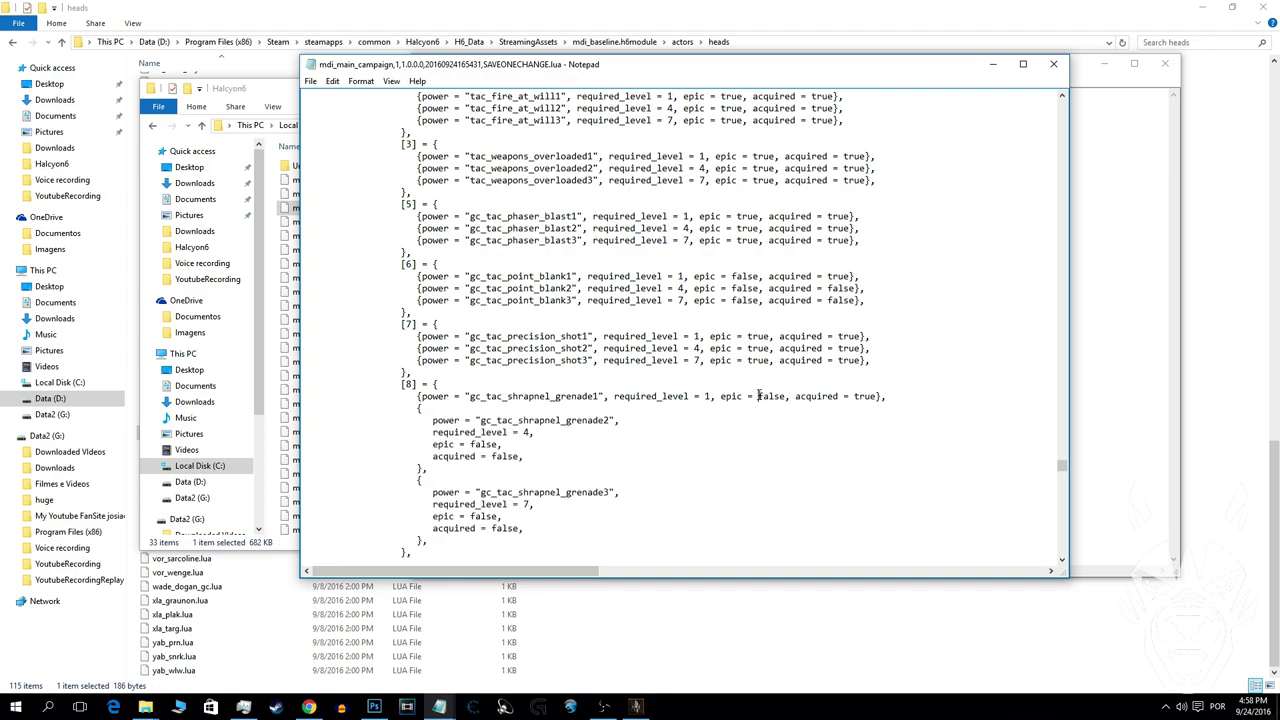
pyautogui.moveTo(758, 396); pyautogui.dragTo(786, 396)
pyautogui.write('true')
pyautogui.scroll(4, 785, 372)
pyautogui.scroll(-6, 810, 337)
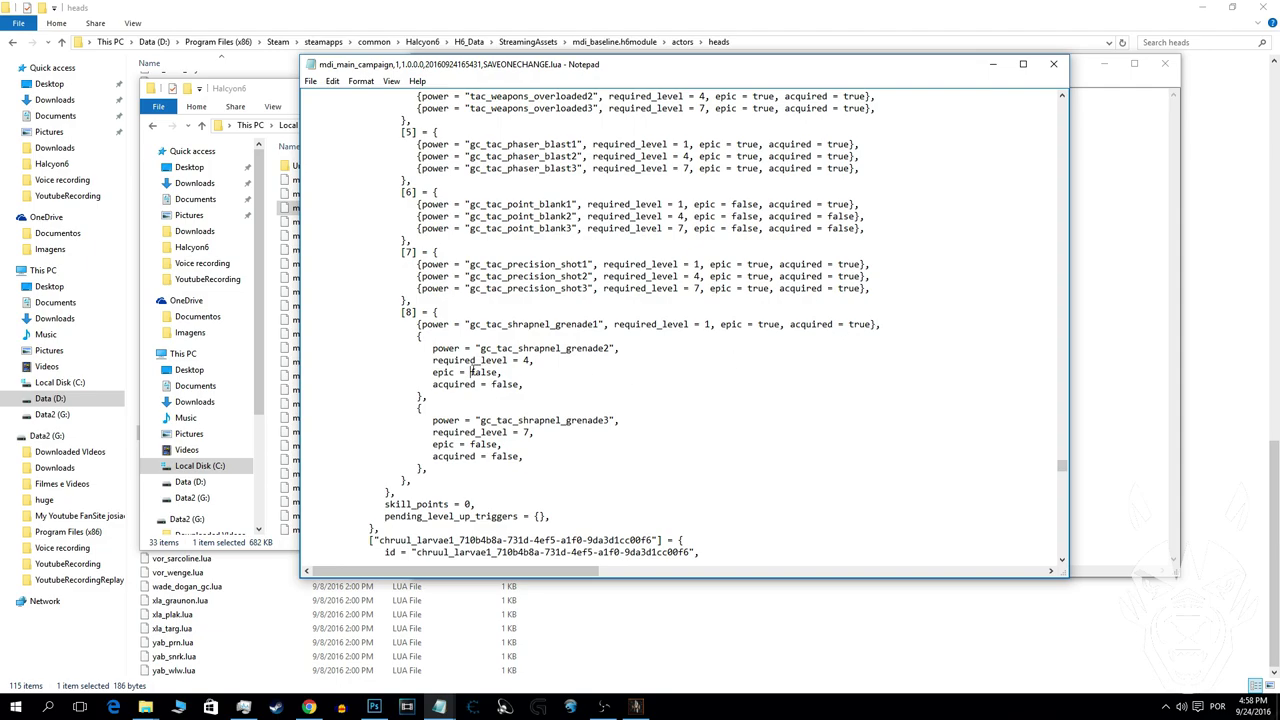
pyautogui.moveTo(471, 372); pyautogui.dragTo(518, 380)
pyautogui.write('true')
pyautogui.write('true')
pyautogui.moveTo(471, 444)
pyautogui.mouseDown()
pyautogui.moveTo(514, 456)
pyautogui.moveTo(491, 456)
pyautogui.mouseUp()
pyautogui.write('truetrue')
# Copy the officer's text from the loadouts' ids line through the end of the skill_tree block
pyautogui.scroll(10, 491, 456)
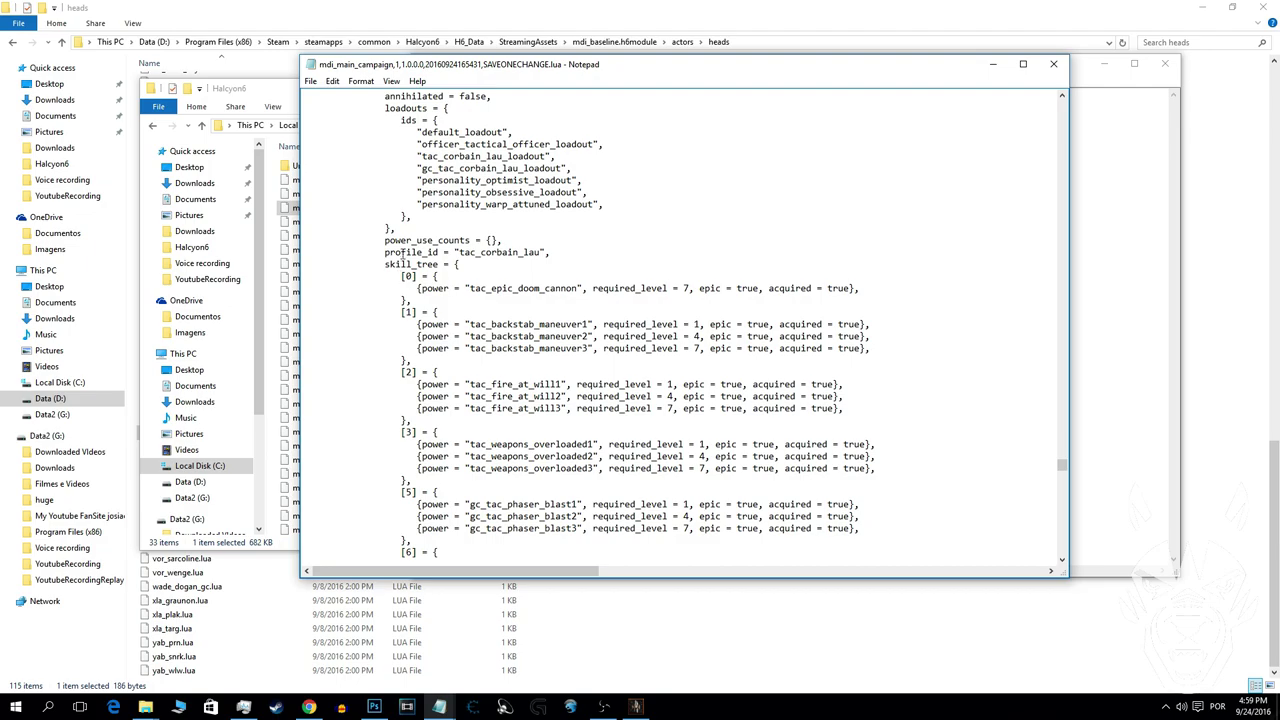
pyautogui.scroll(2, 404, 259)
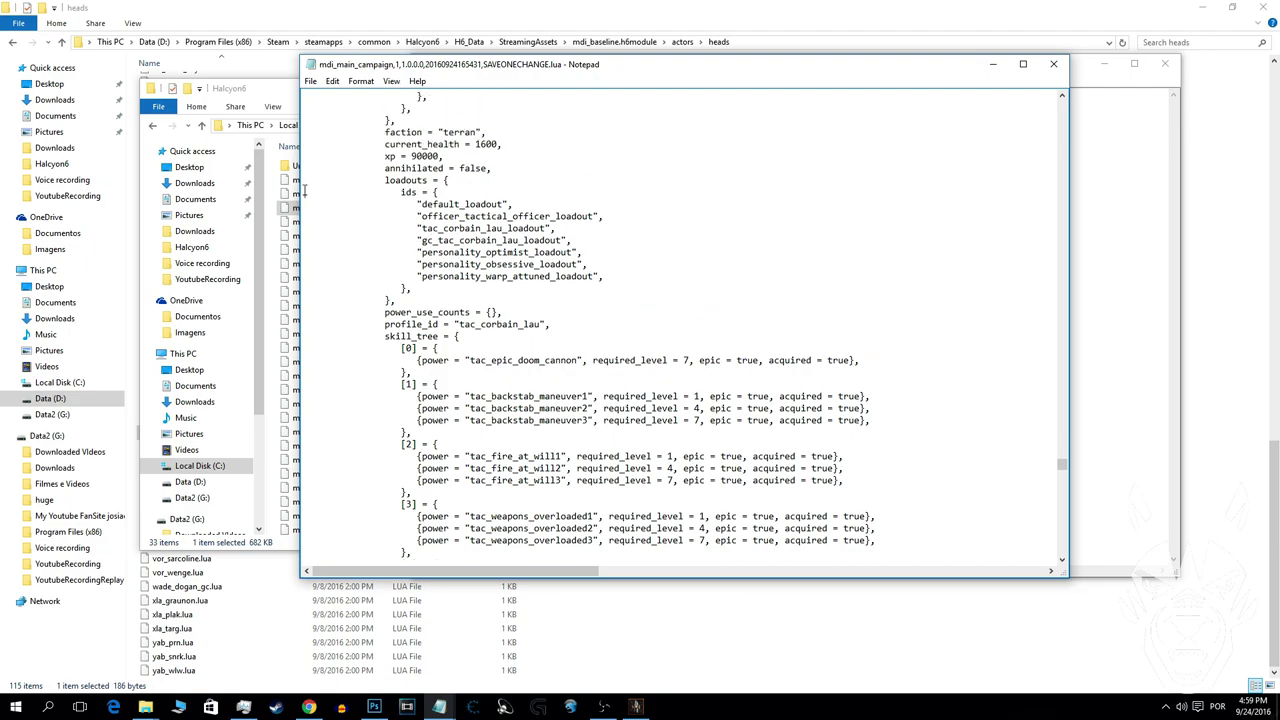
pyautogui.moveTo(305, 190); pyautogui.dragTo(556, 418)
pyautogui.scroll(-2, 518, 216)
pyautogui.scroll(-7, 430, 132)
pyautogui.scroll(-5, 478, 258)
pyautogui.rightClick(386, 356)
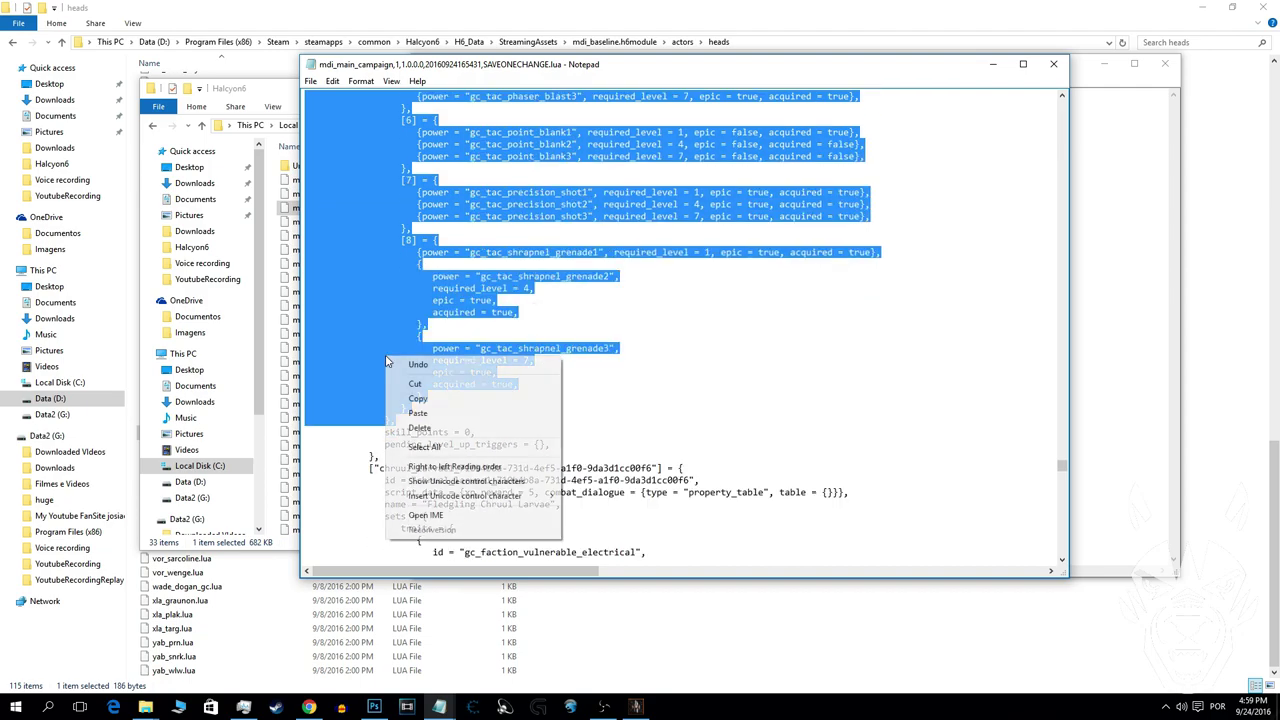
pyautogui.click(420, 395)
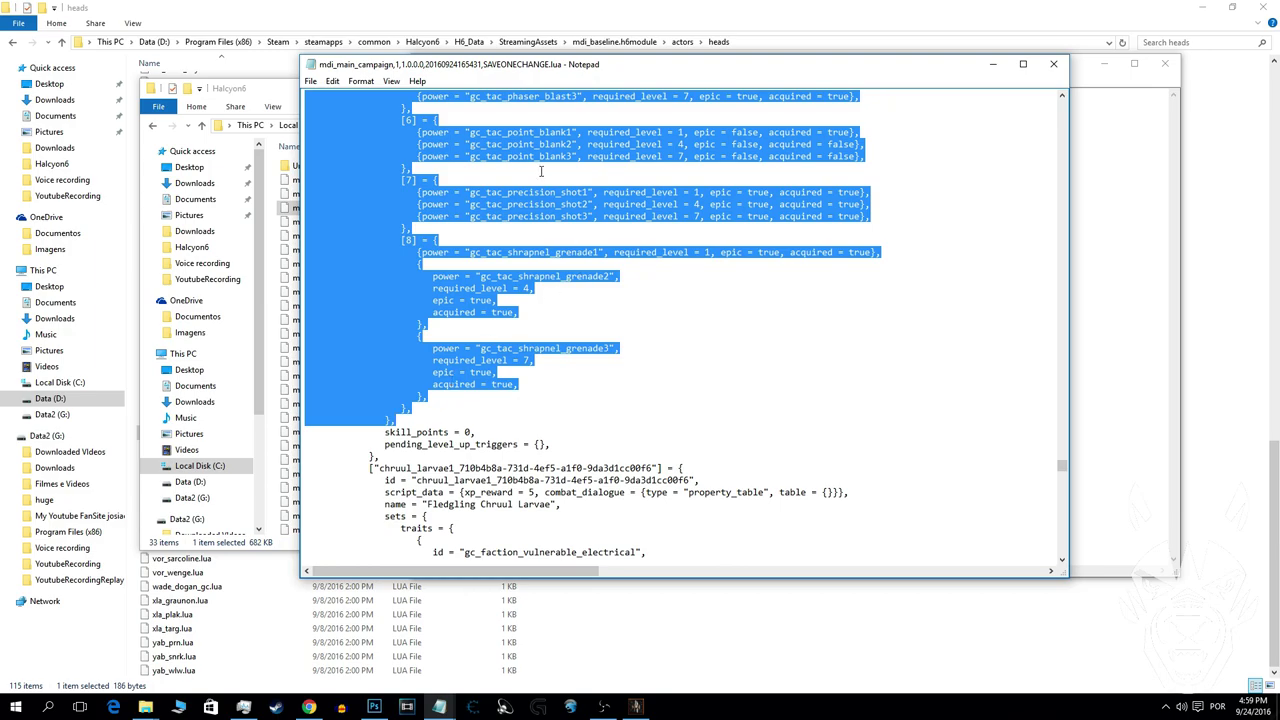
# Search the save file for "ForgeAvid" and set that officer's xp to 90000
pyautogui.hotkey('ctrl', 'f')
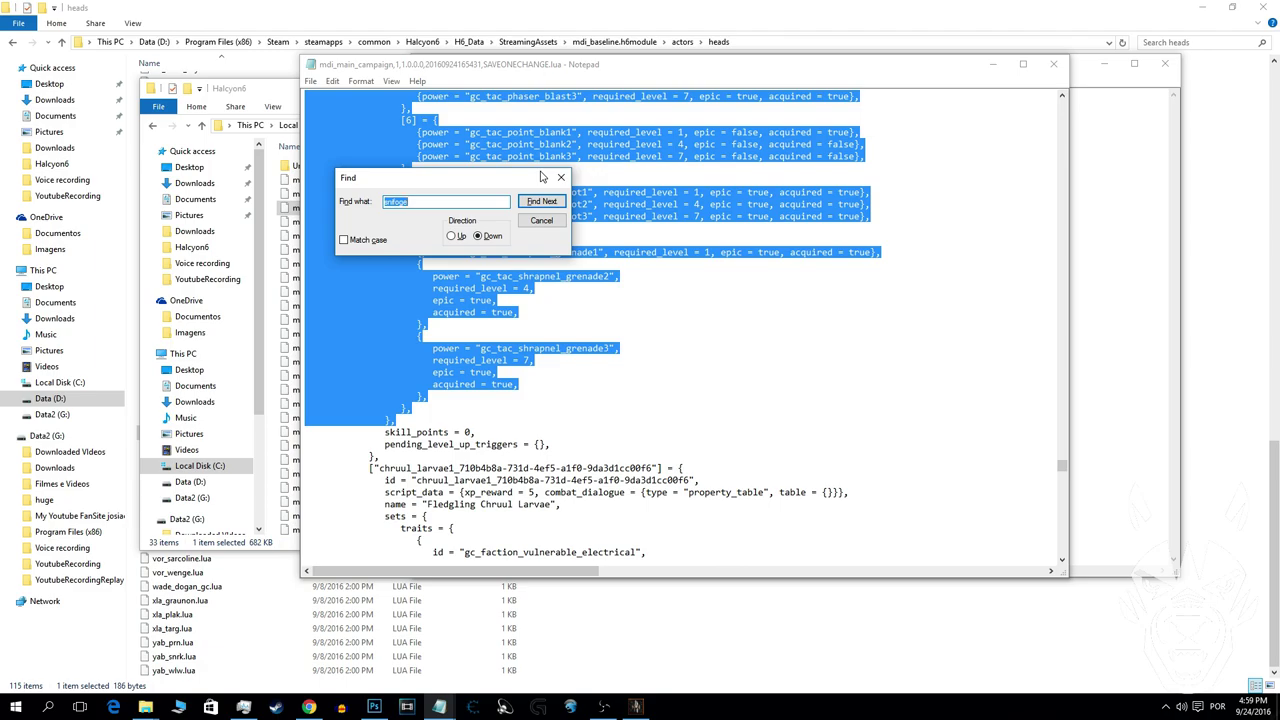
pyautogui.write('ForgeAvid')
pyautogui.press('Return')
pyautogui.scroll(-10, 540, 340)
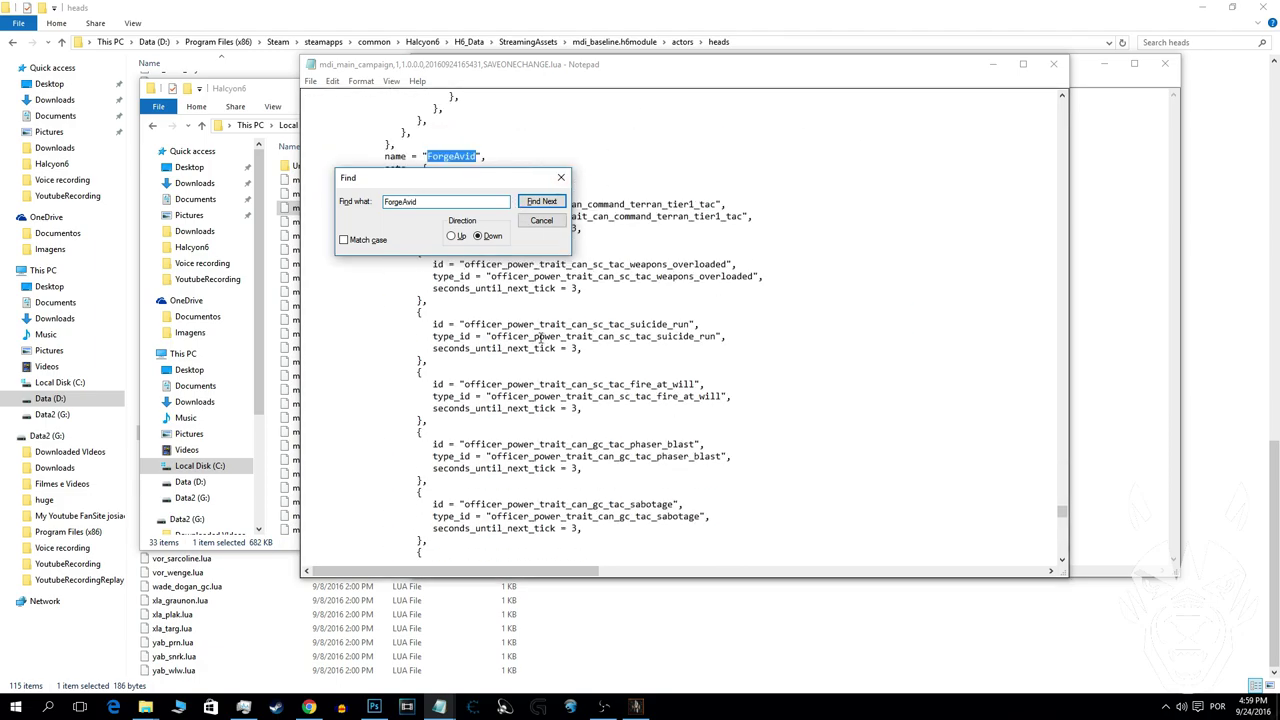
pyautogui.scroll(-5, 541, 340)
pyautogui.click(561, 177)
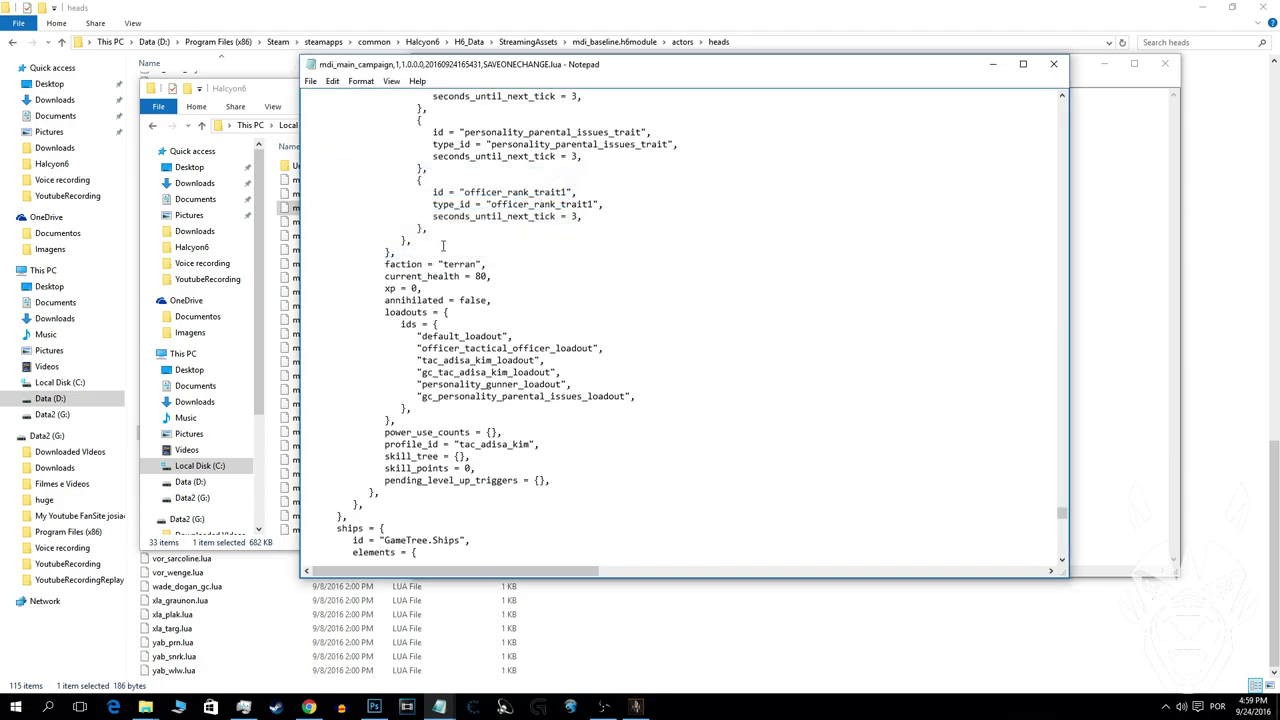
pyautogui.doubleClick(414, 289)
pyautogui.write('90000')
# Replace ForgeAvid's text from the loadouts' ids line through the skill_tree line with the copied block and check it
pyautogui.moveTo(305, 324); pyautogui.dragTo(443, 348)
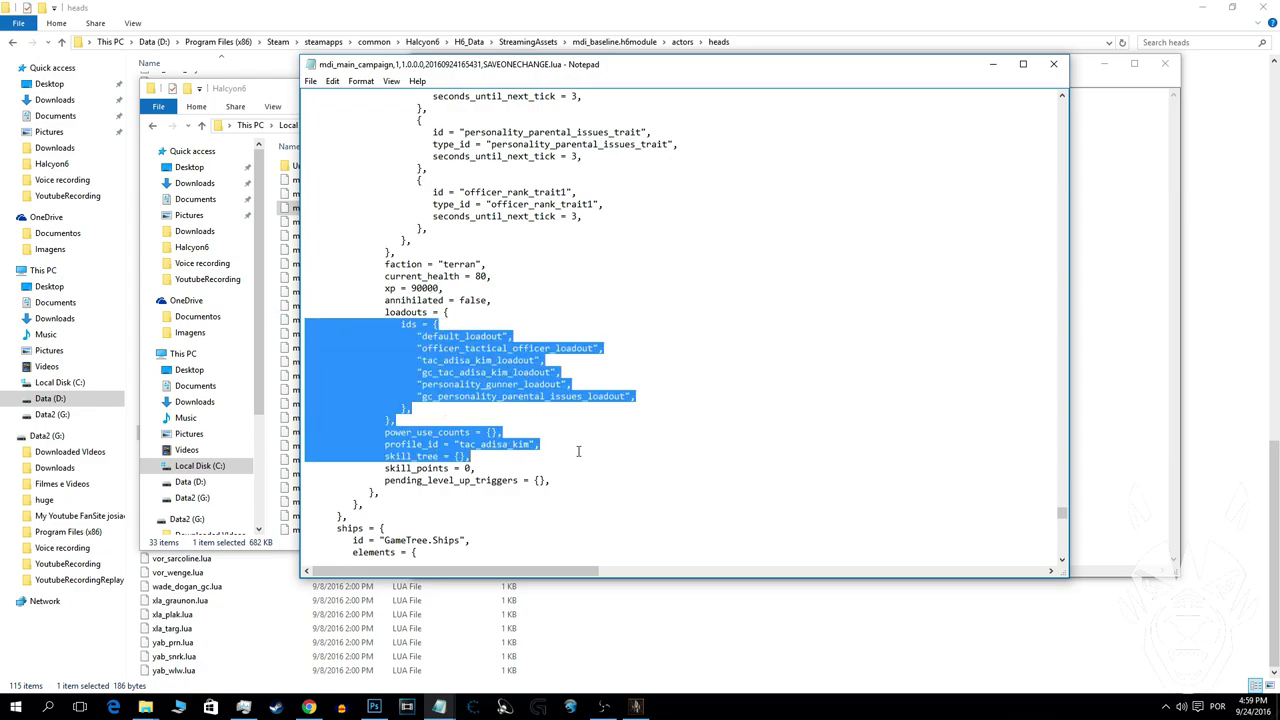
pyautogui.moveTo(578, 451); pyautogui.dragTo(658, 316)
pyautogui.scroll(-4, 623, 397)
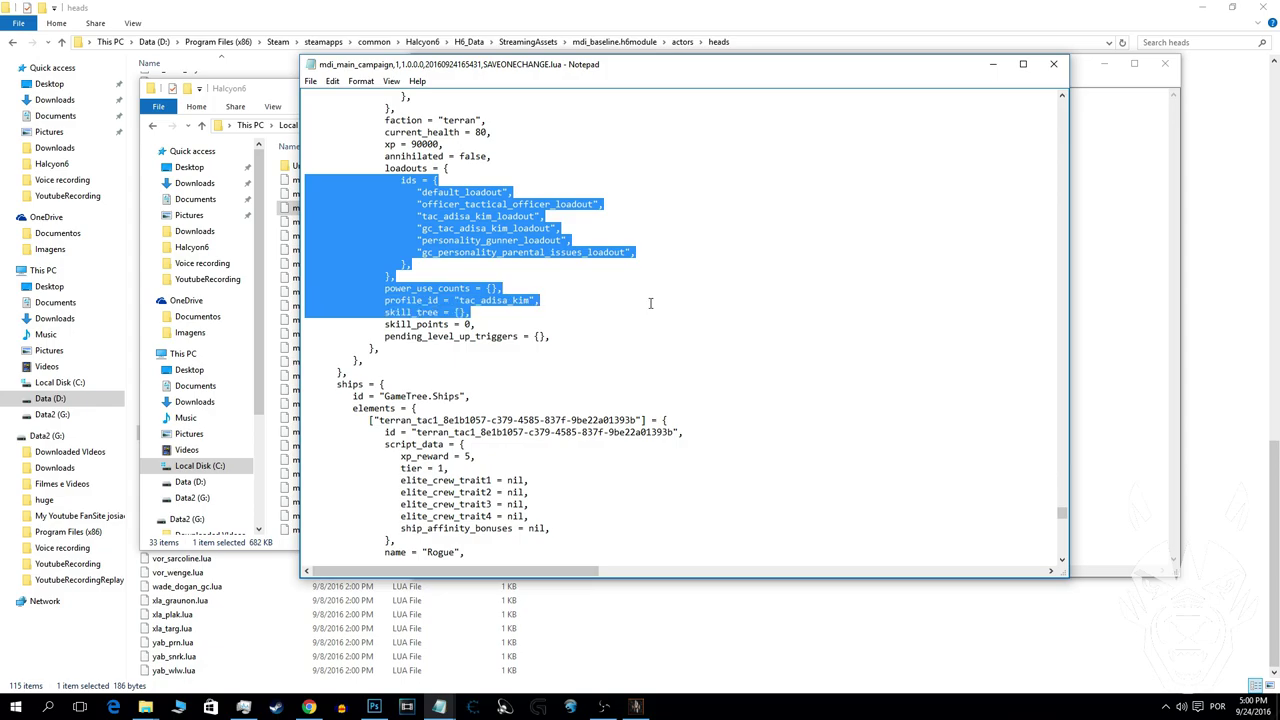
pyautogui.hotkey('ctrl', 'v')
pyautogui.scroll(-6, 553, 235)
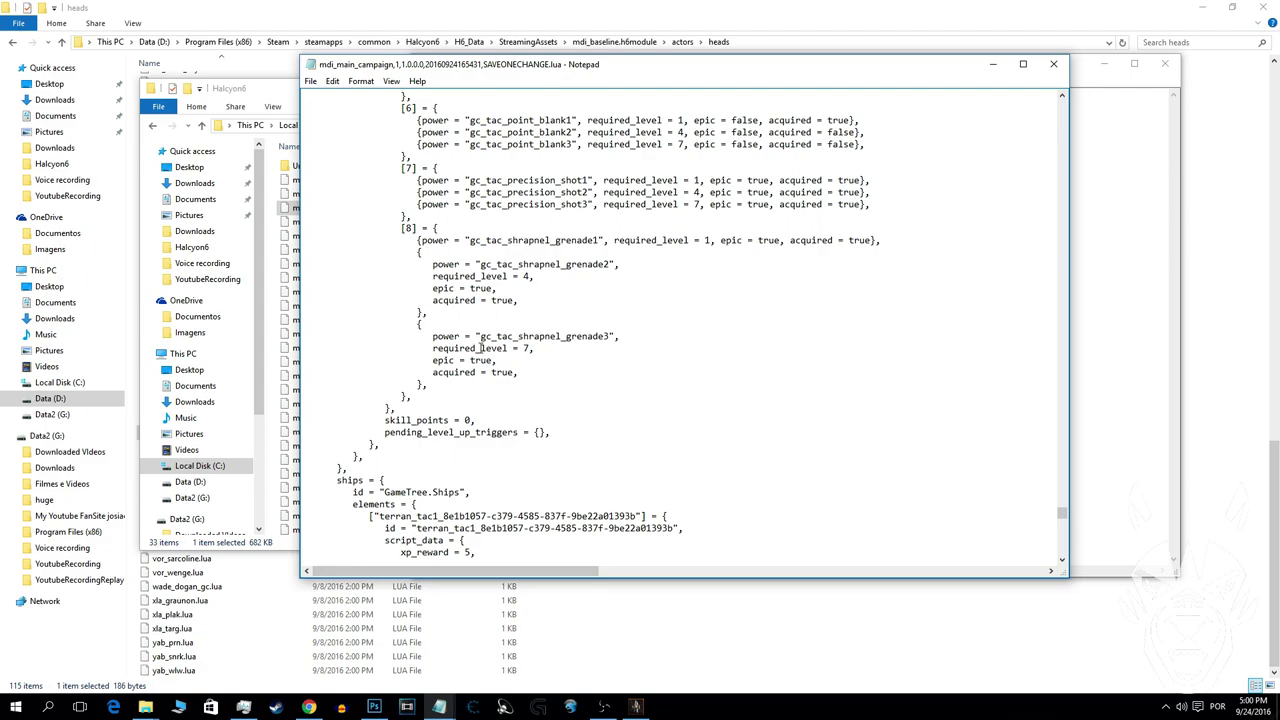
pyautogui.scroll(7, 497, 242)
pyautogui.scroll(12, 497, 242)
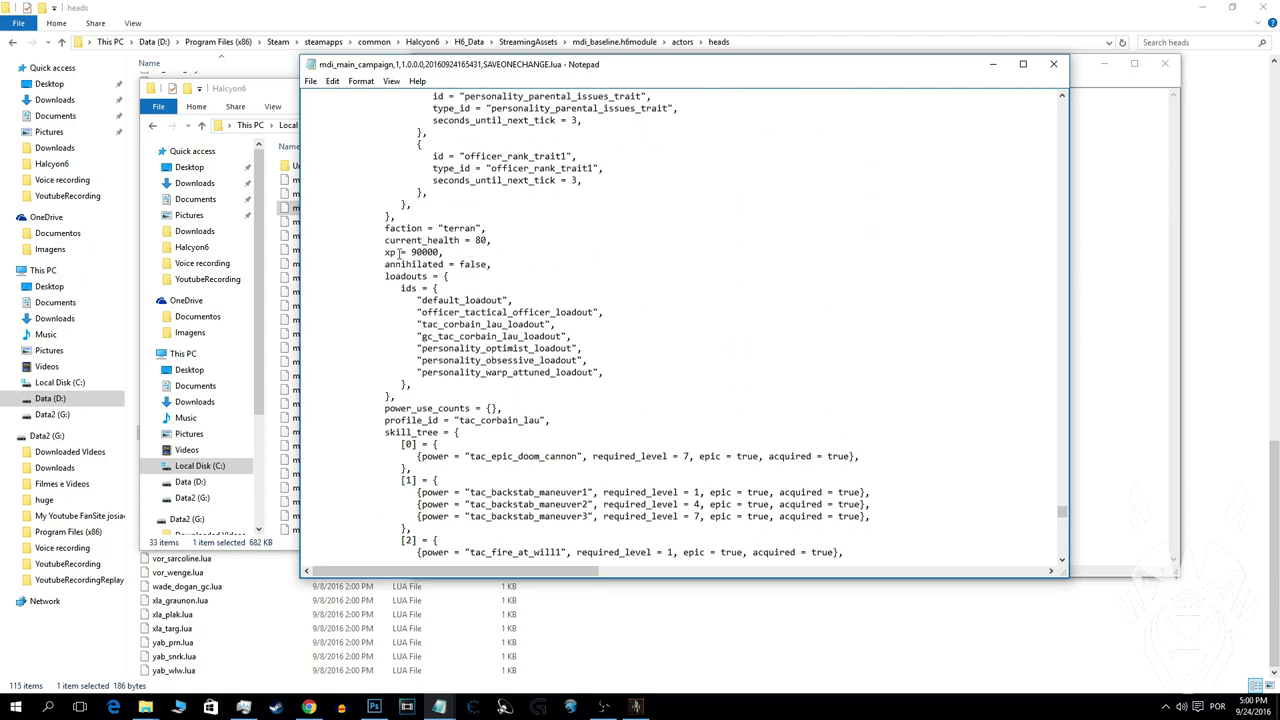
# Copy the officer id tac_adisa_kim from the GenerateOfficer line in the untitled note and return to the save file
pyautogui.moveTo(425, 70); pyautogui.dragTo(508, 66)
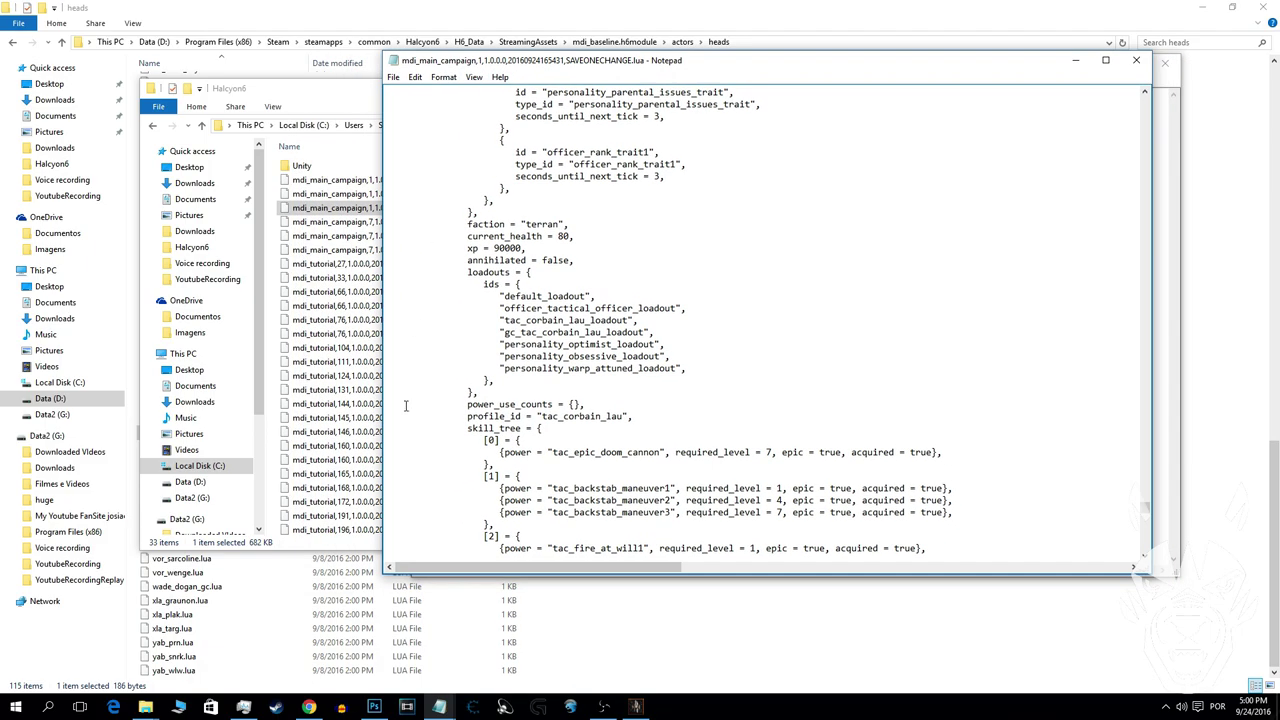
pyautogui.moveTo(438, 707)
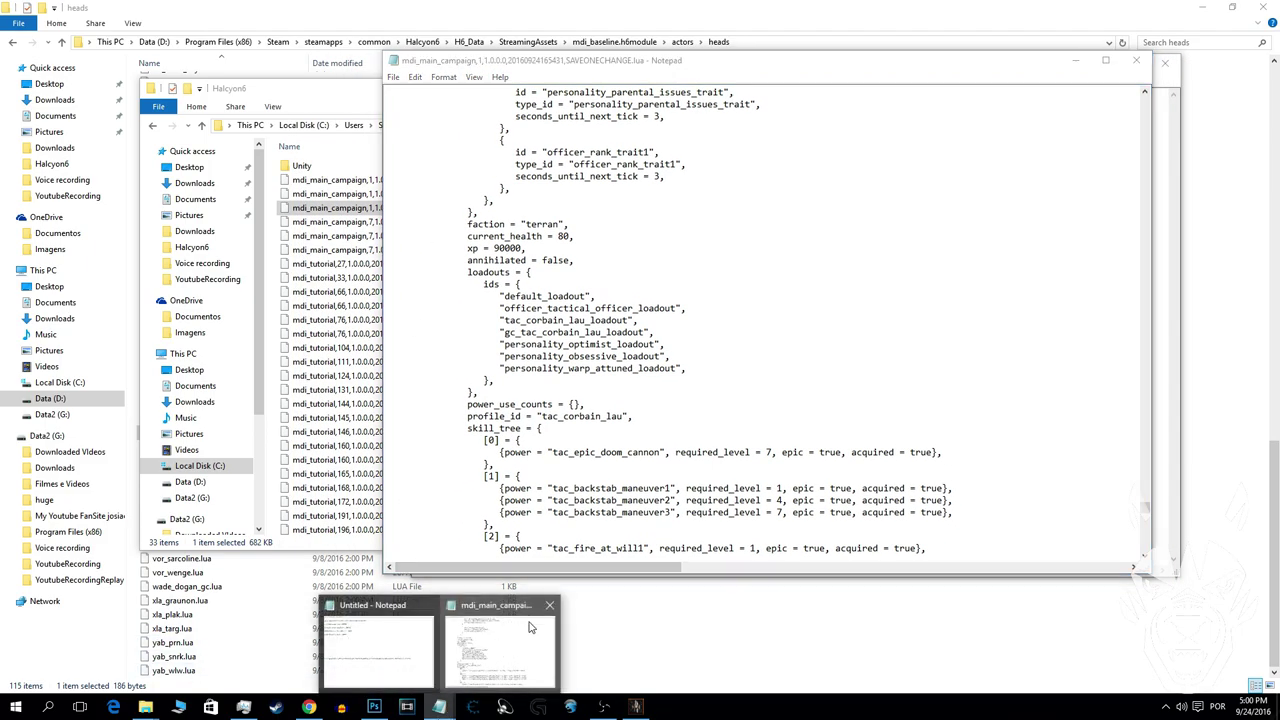
pyautogui.click(360, 640)
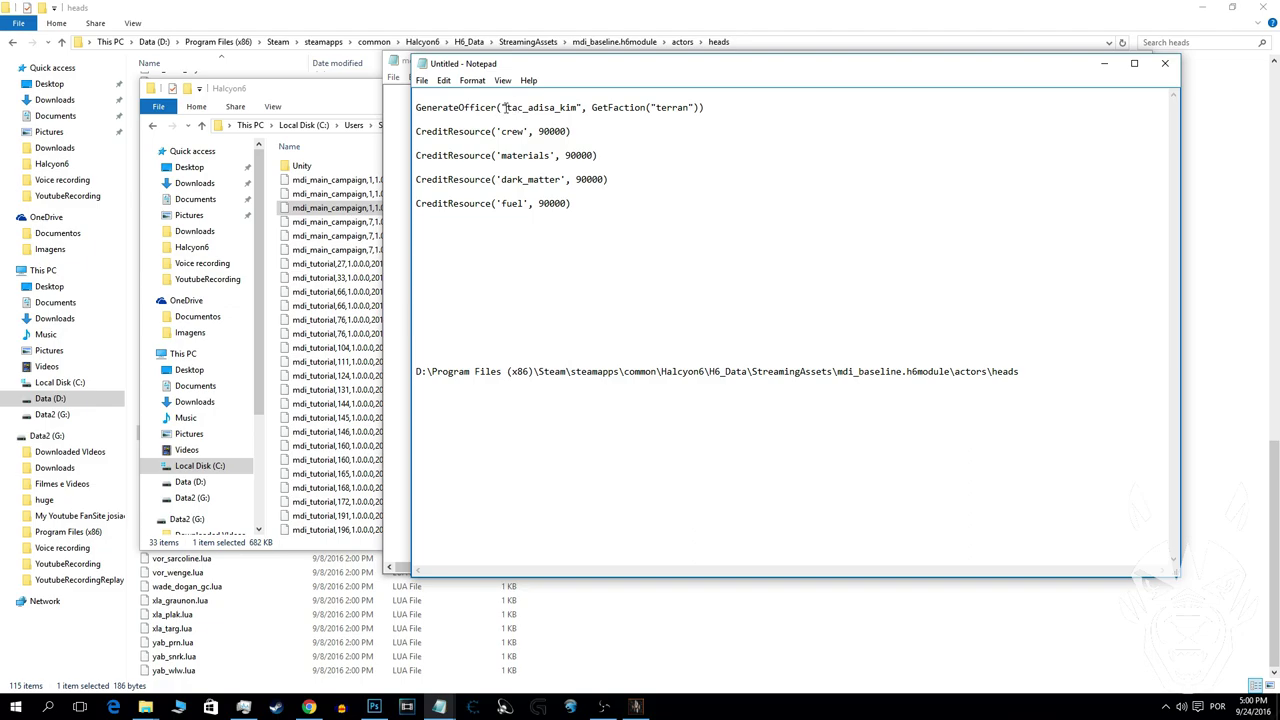
pyautogui.rightClick(572, 108)
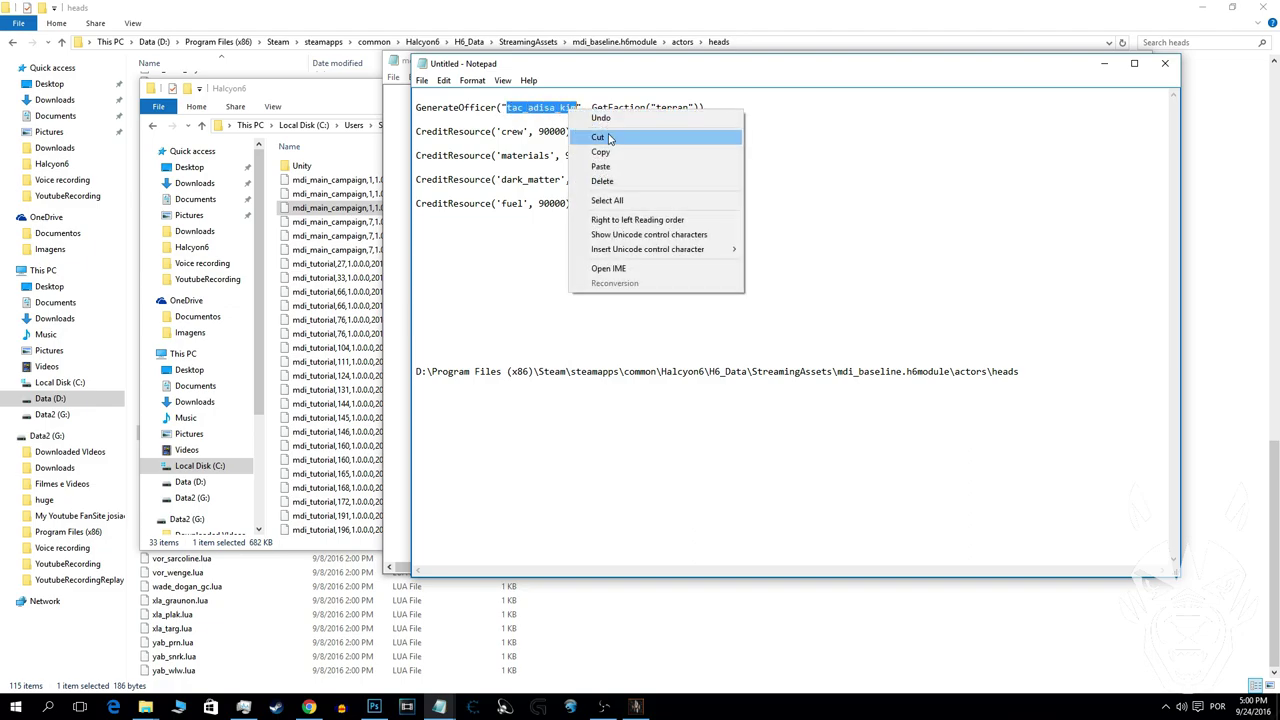
pyautogui.click(618, 152)
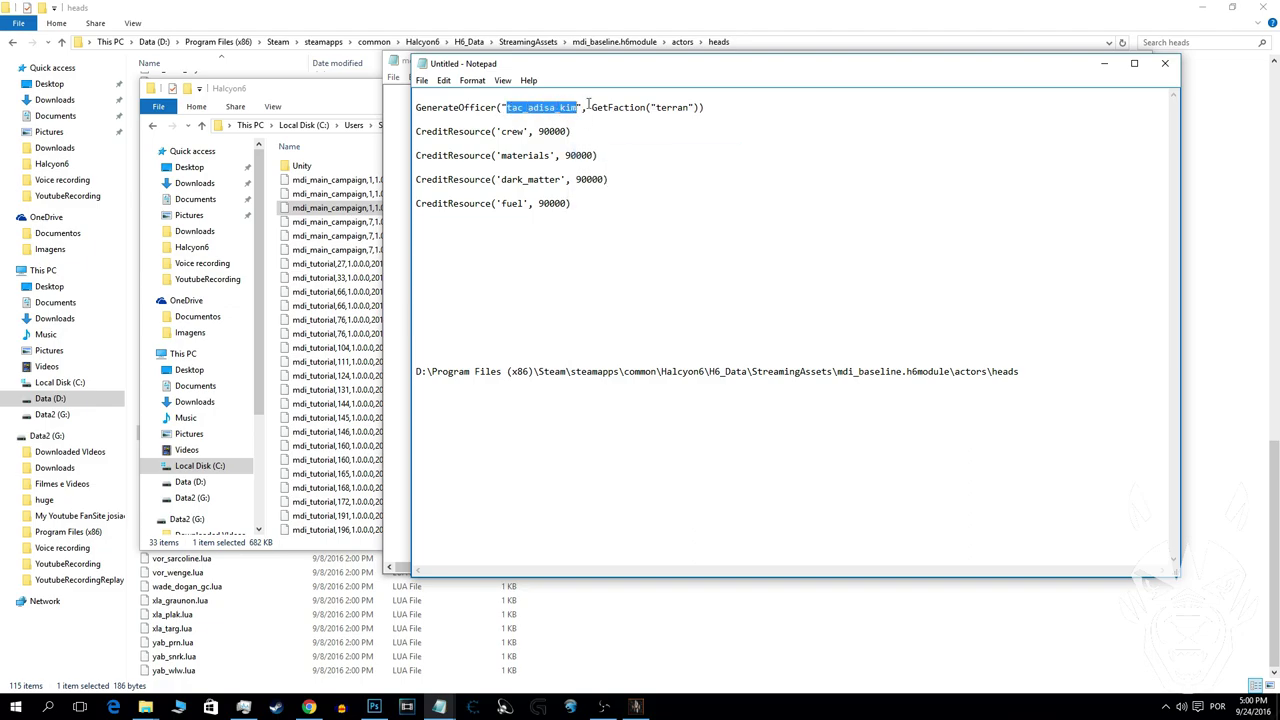
pyautogui.click(1104, 63)
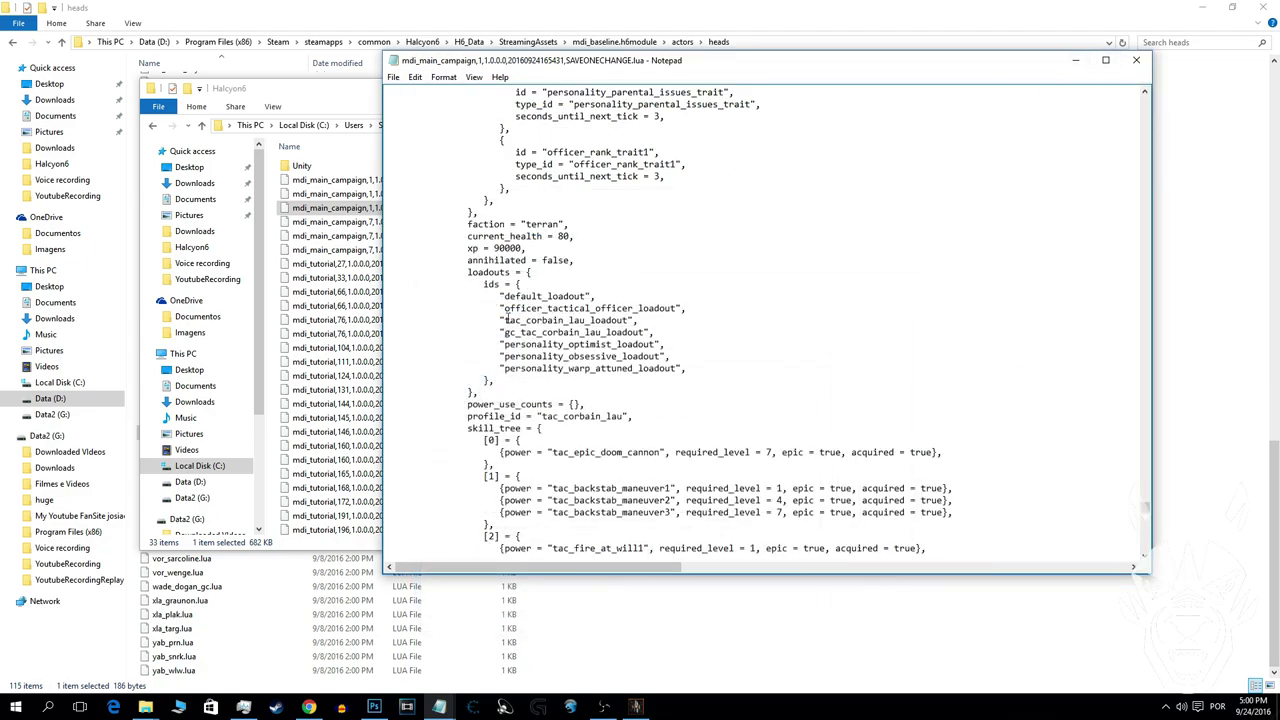
# Replace tac_corbain_lau with tac_adisa_kim in ForgeAvid's tac and gc_tac loadout entries and in profile_id
pyautogui.moveTo(562, 324); pyautogui.dragTo(589, 322)
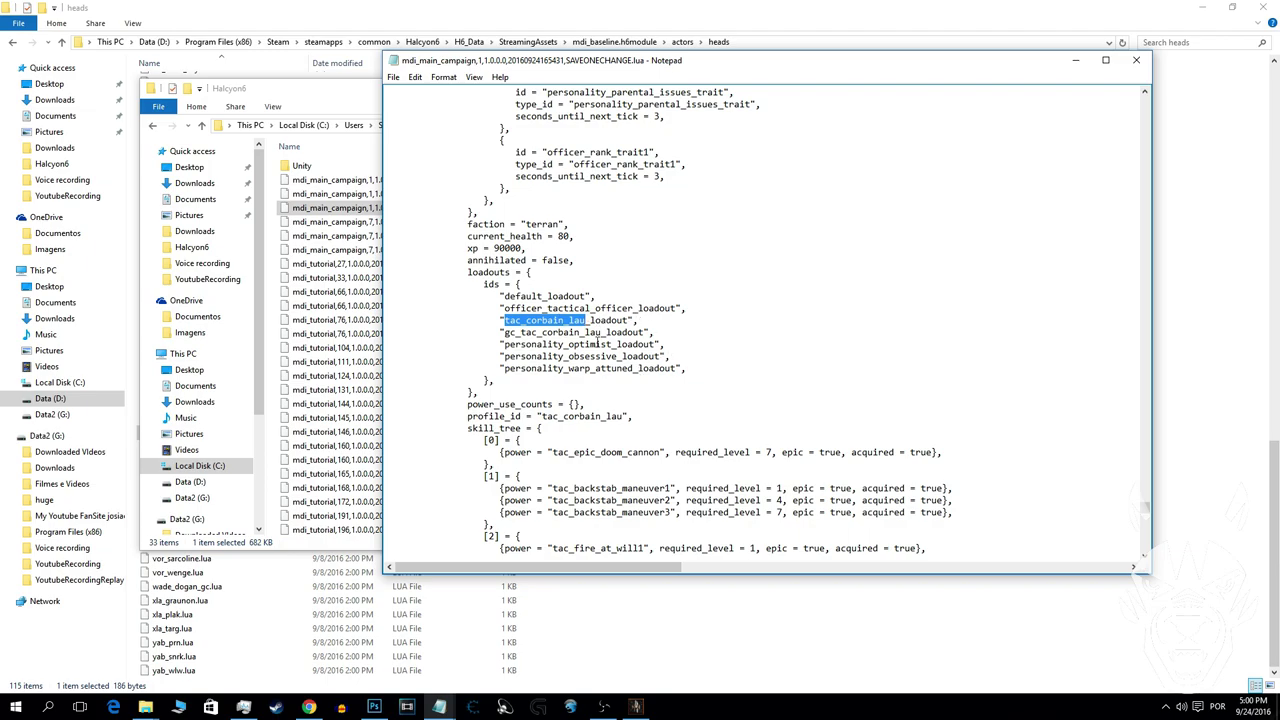
pyautogui.hotkey('ctrl', 'v')
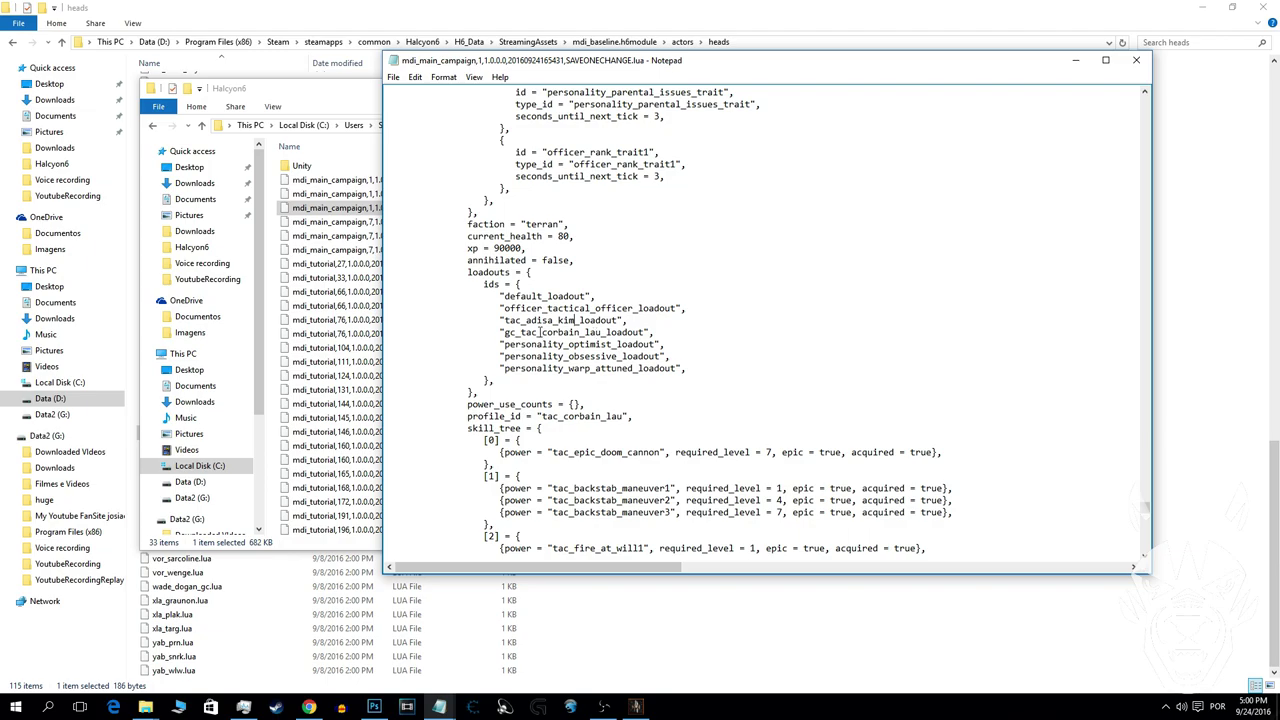
pyautogui.moveTo(522, 332); pyautogui.dragTo(585, 332)
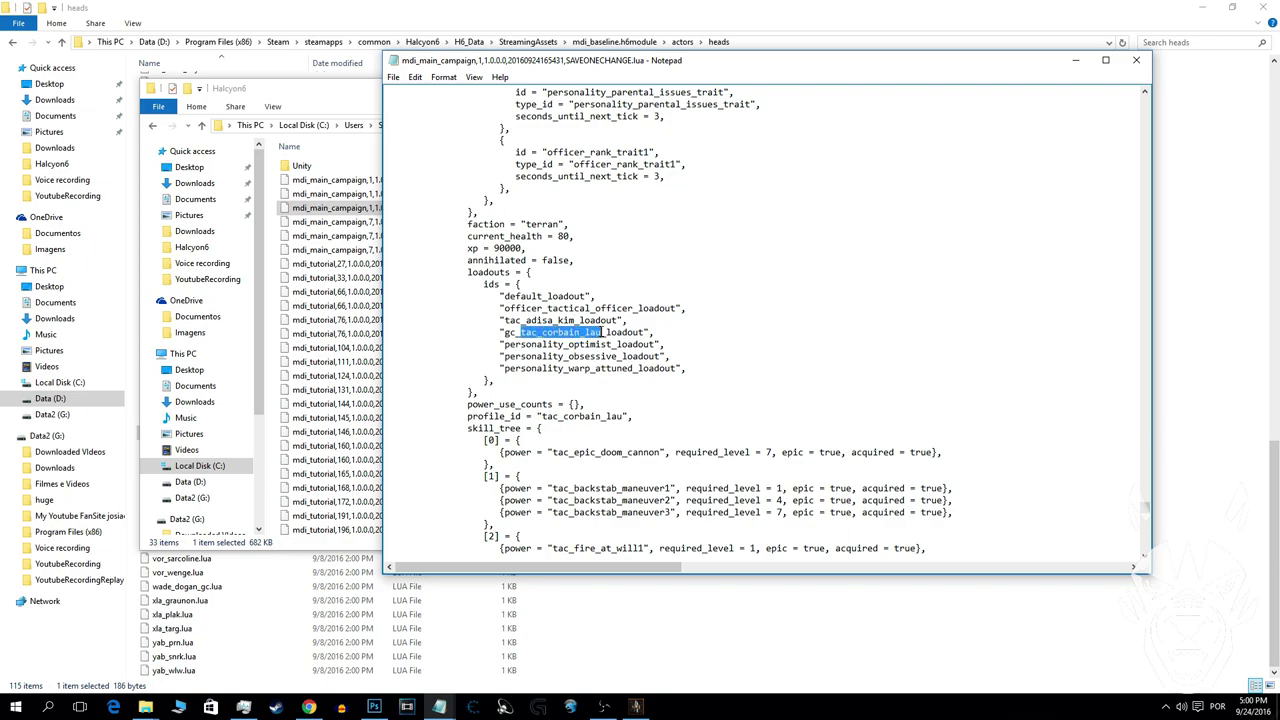
pyautogui.hotkey('ctrl', 'v')
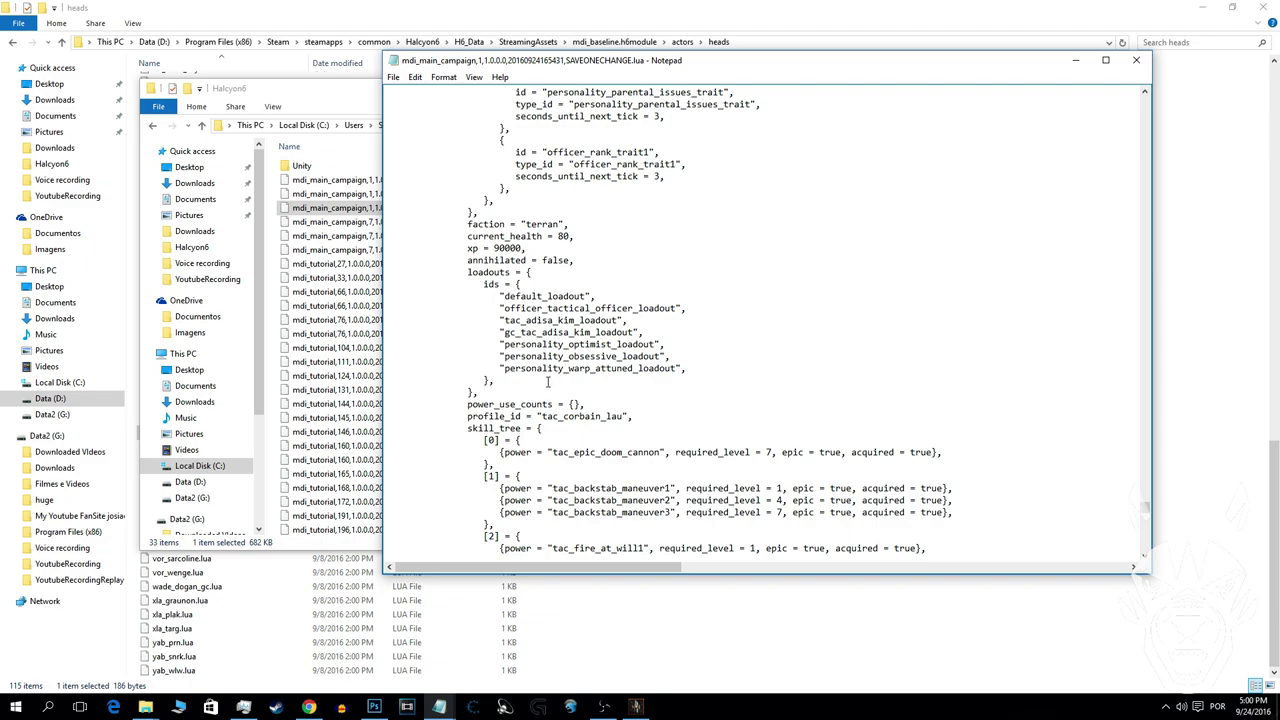
pyautogui.moveTo(541, 416); pyautogui.dragTo(622, 414)
pyautogui.hotkey('ctrl', 'v')
# Review ForgeAvid's edited officer entry and save the SAVEONECHANGE file
pyautogui.scroll(-16, 631, 389)
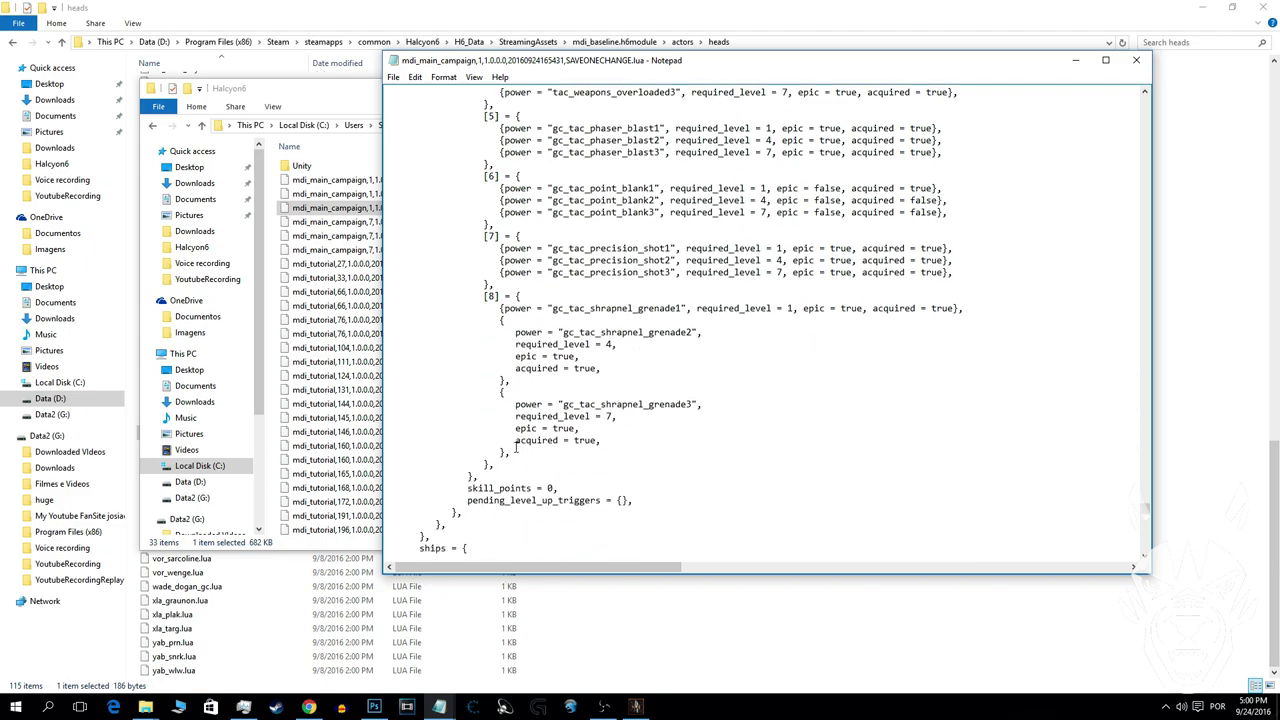
pyautogui.scroll(-3, 515, 452)
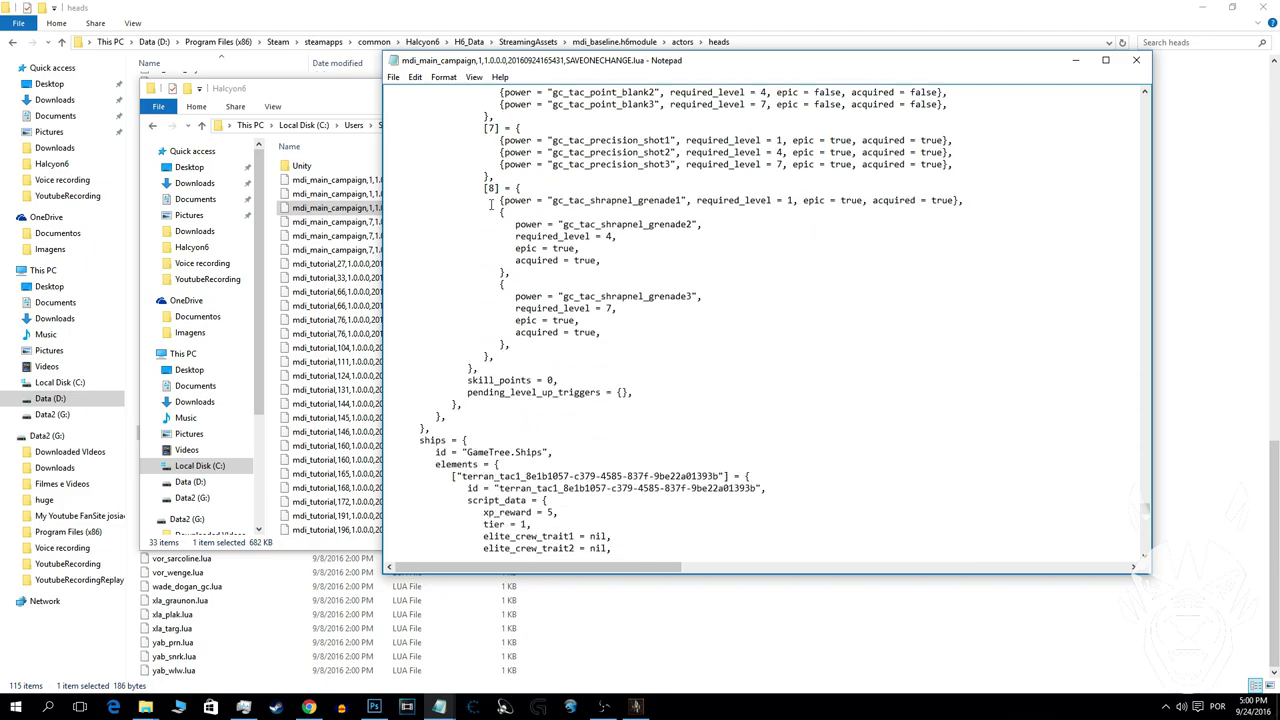
pyautogui.scroll(20, 496, 210)
pyautogui.click(394, 78)
pyautogui.click(424, 119)
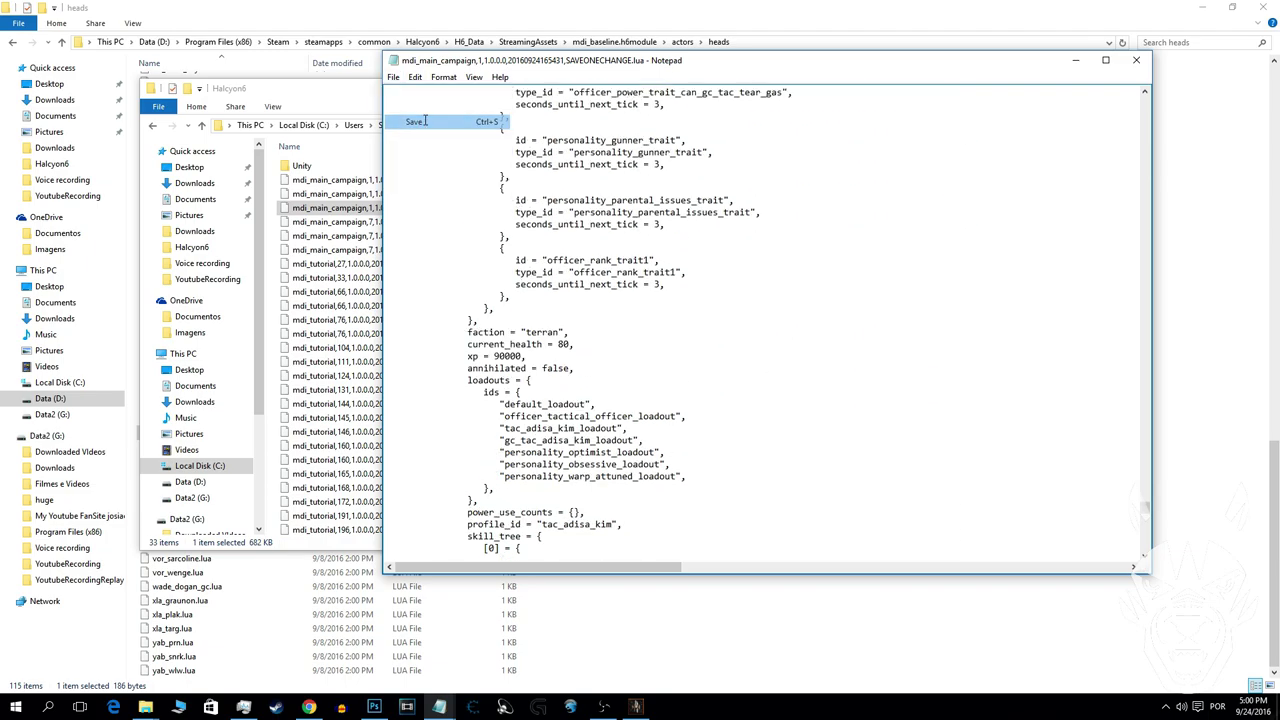
pyautogui.click(395, 78)
pyautogui.click(424, 121)
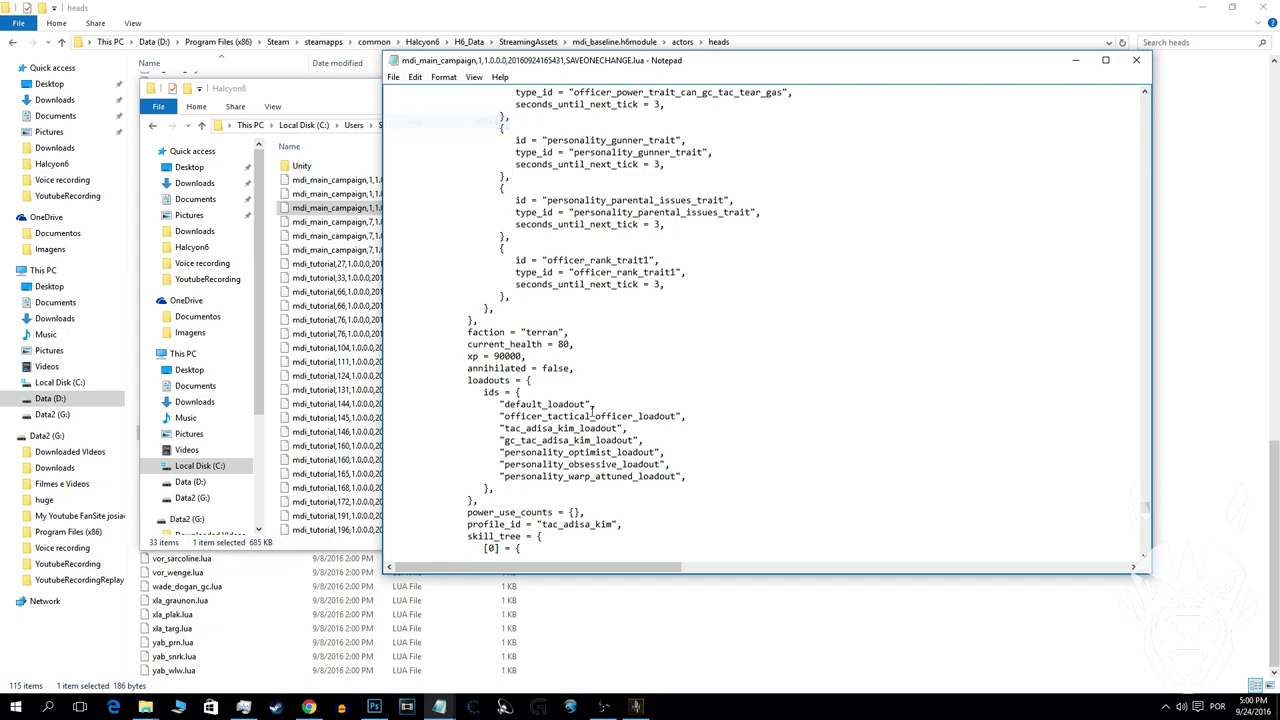
# Switch to Halcyon 6, load the SAVEONECHANGE save and open the details of the officer Snifoge
pyautogui.click(634, 705)
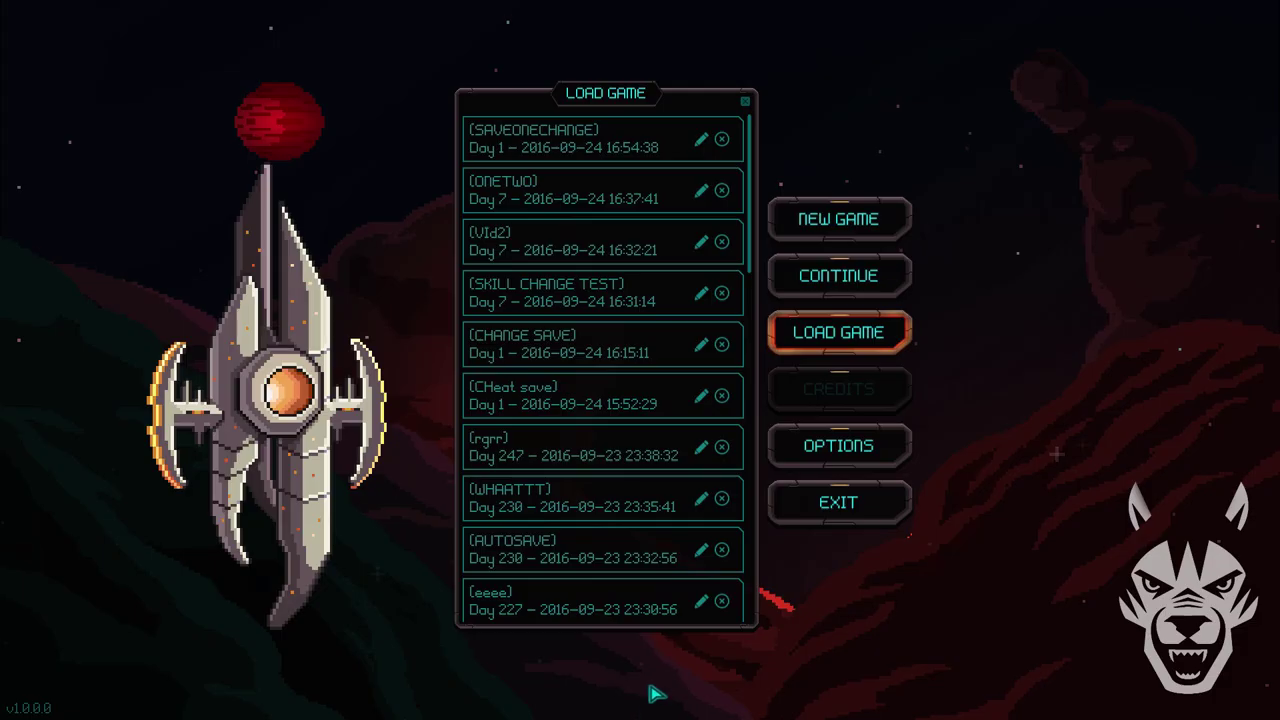
pyautogui.click(570, 146)
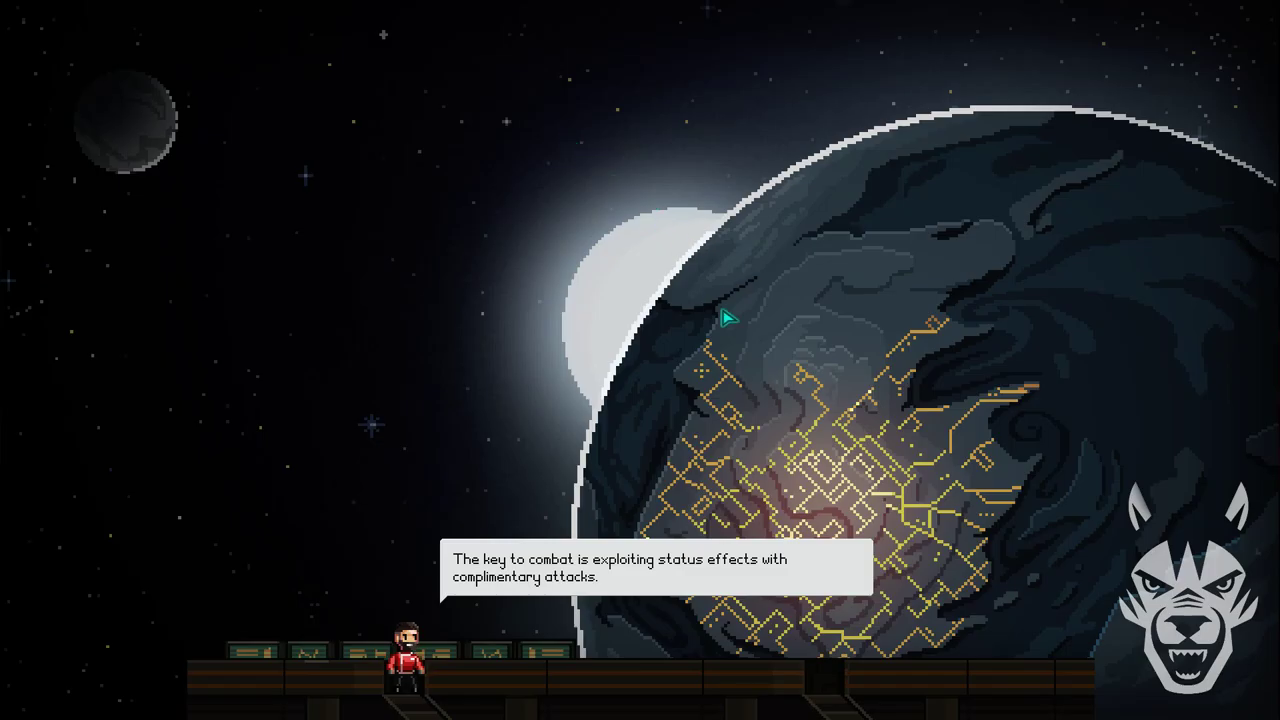
pyautogui.click(594, 383)
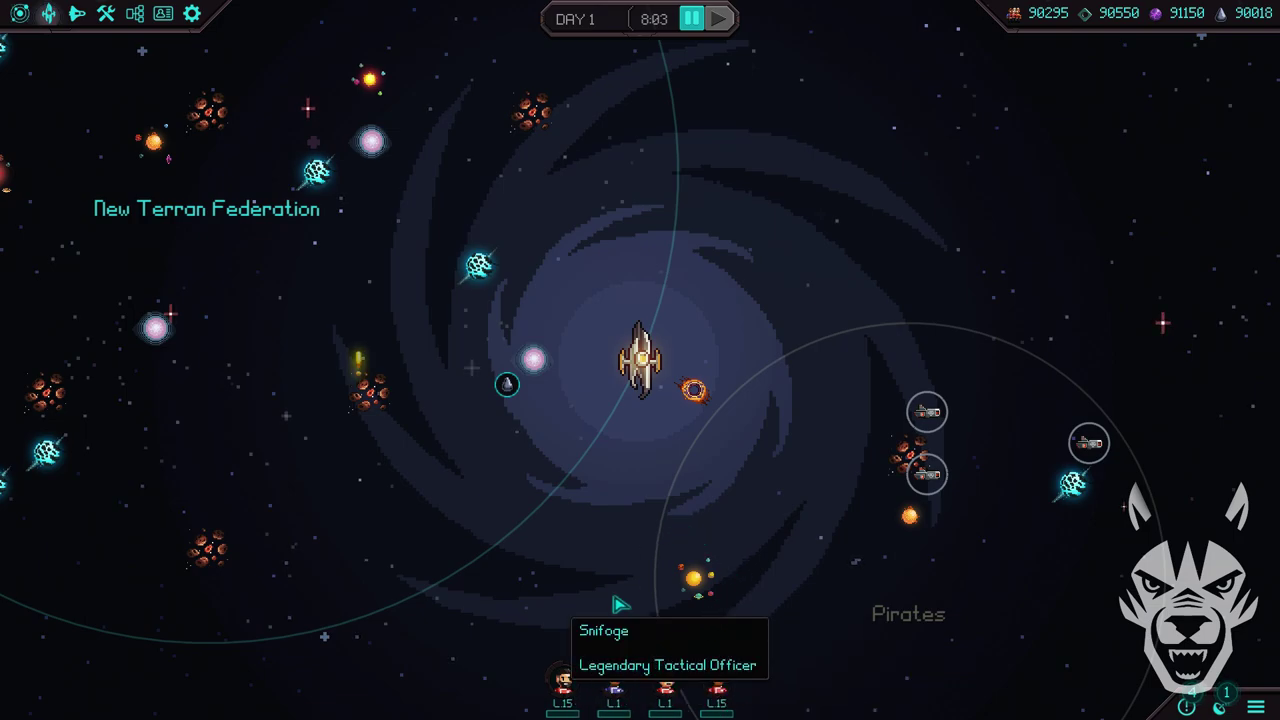
pyautogui.click(612, 628)
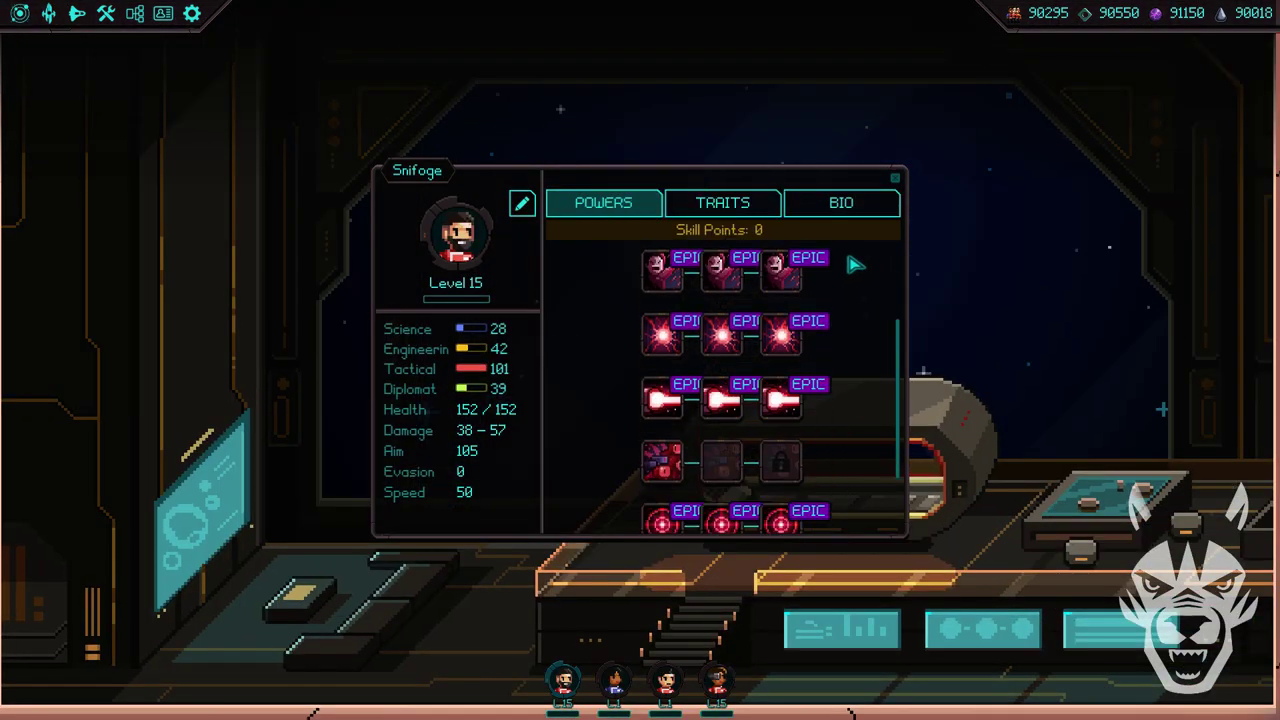
# Review Snifoge's list of powers, inspect the Point Blank III details and close the officer window
pyautogui.scroll(-2, 810, 330)
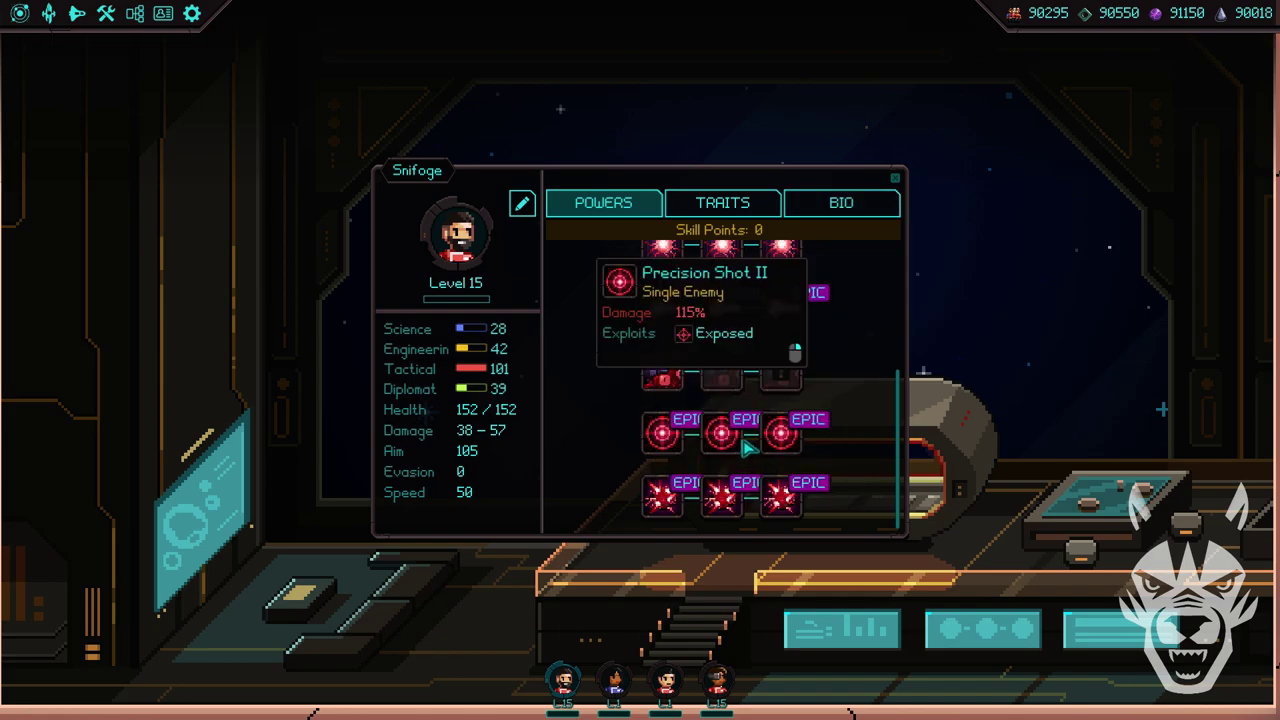
pyautogui.scroll(-3, 748, 447)
pyautogui.scroll(4, 741, 444)
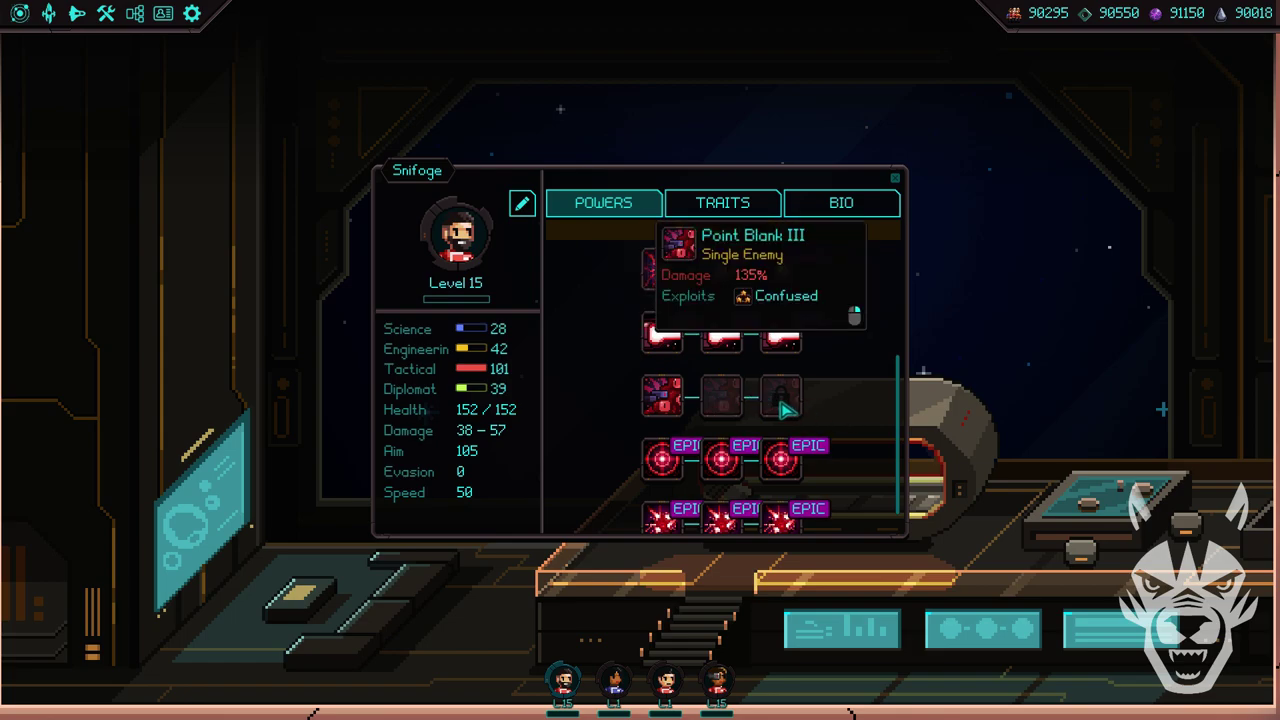
pyautogui.click(757, 402)
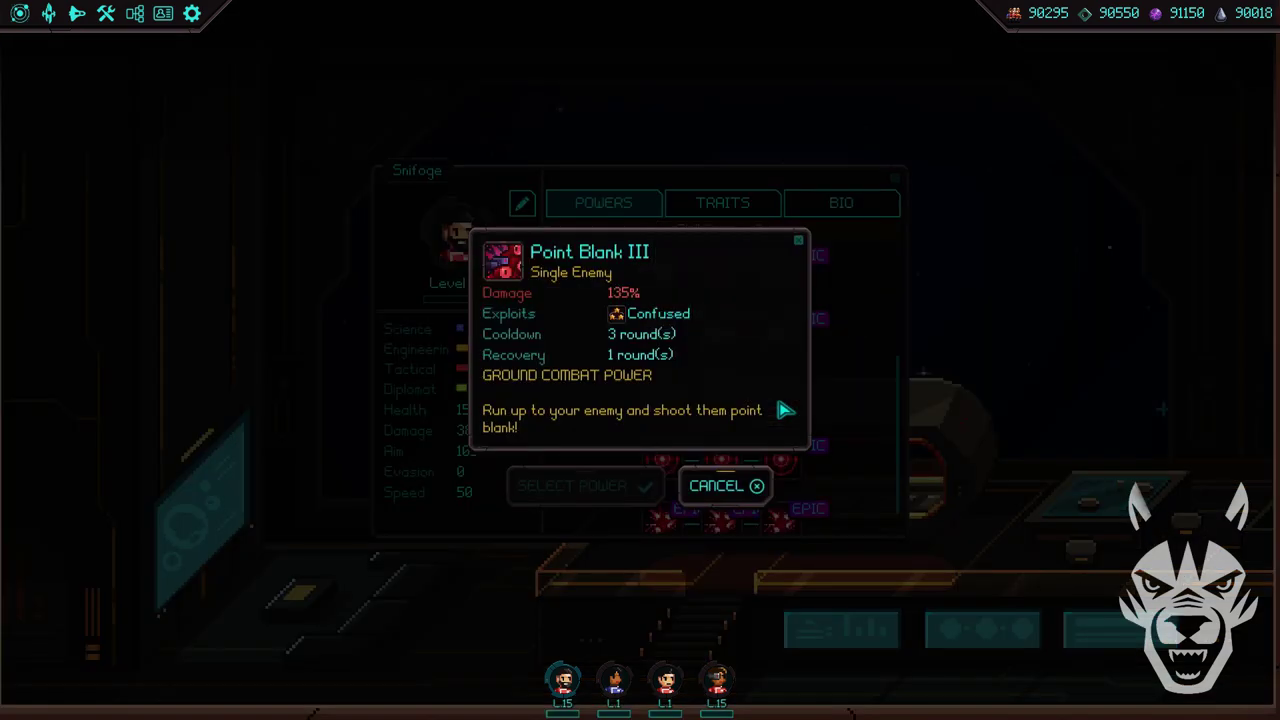
pyautogui.click(745, 486)
pyautogui.press('Escape')
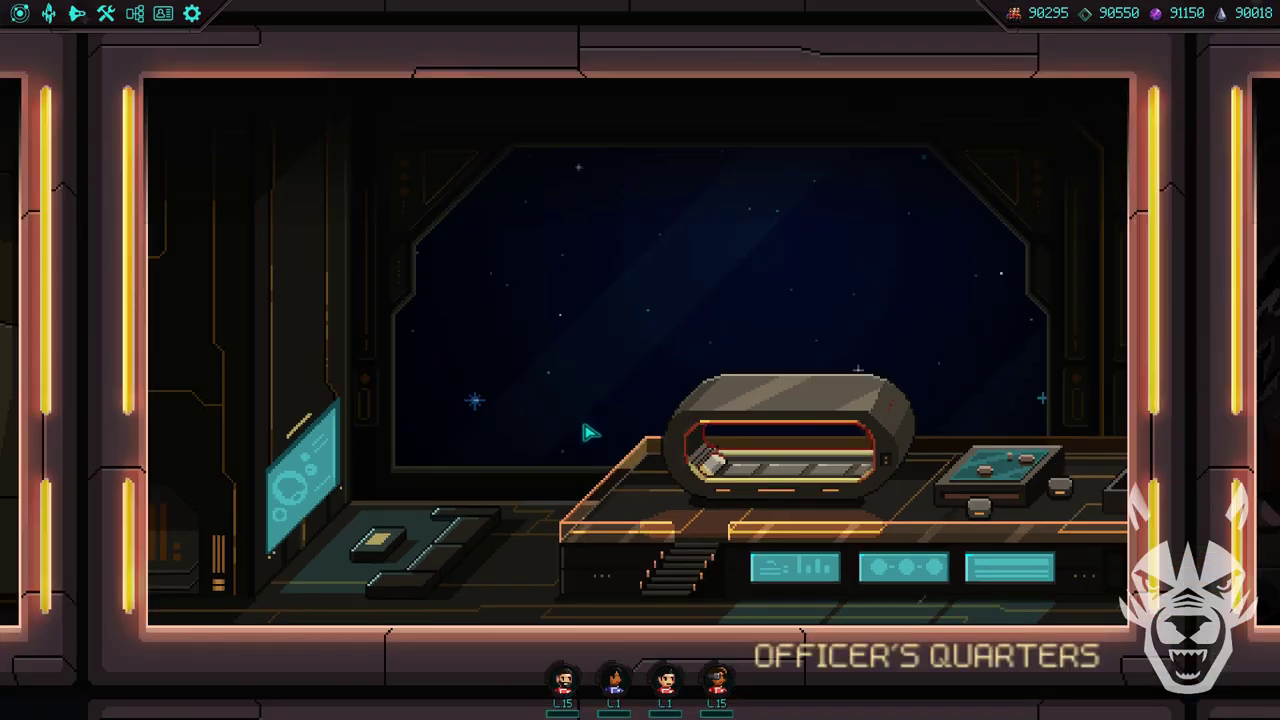
# Leave the officer's quarters, quit the running game and return to the SAVEONECHANGE file in Notepad
pyautogui.press('Escape')
pyautogui.press('Escape')
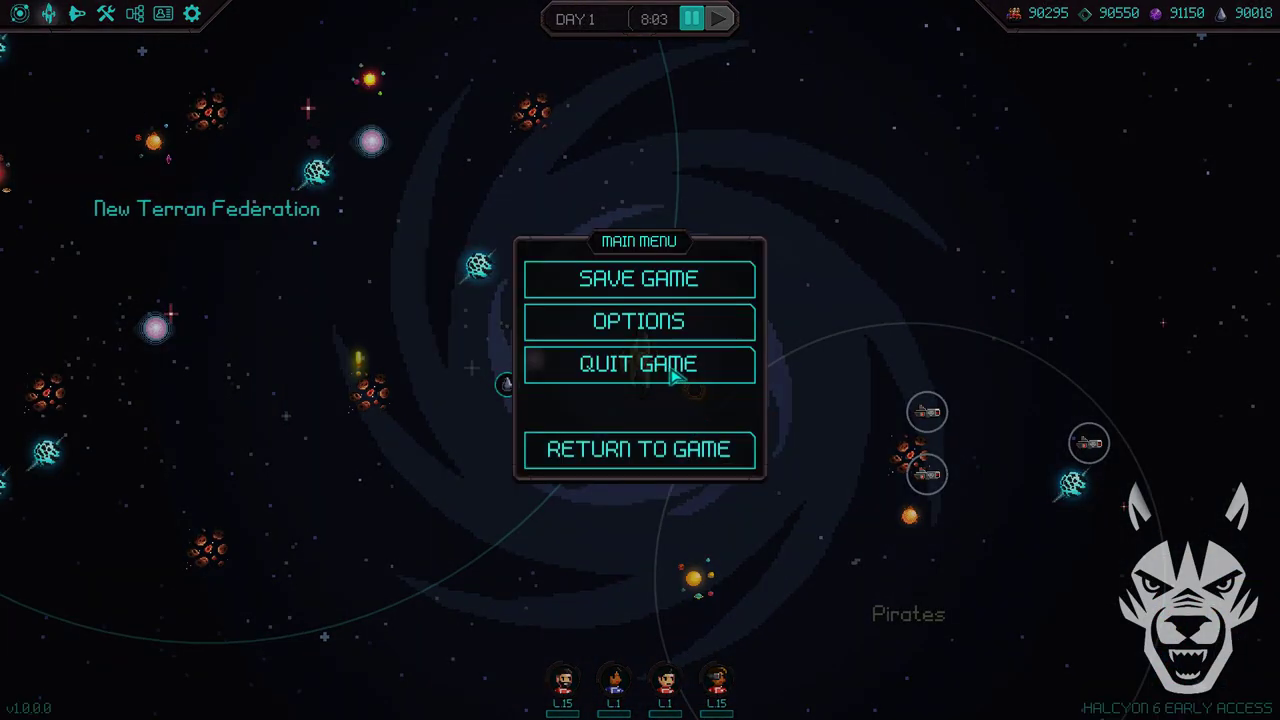
pyautogui.click(676, 376)
pyautogui.hotkey('alt', 'Tab')
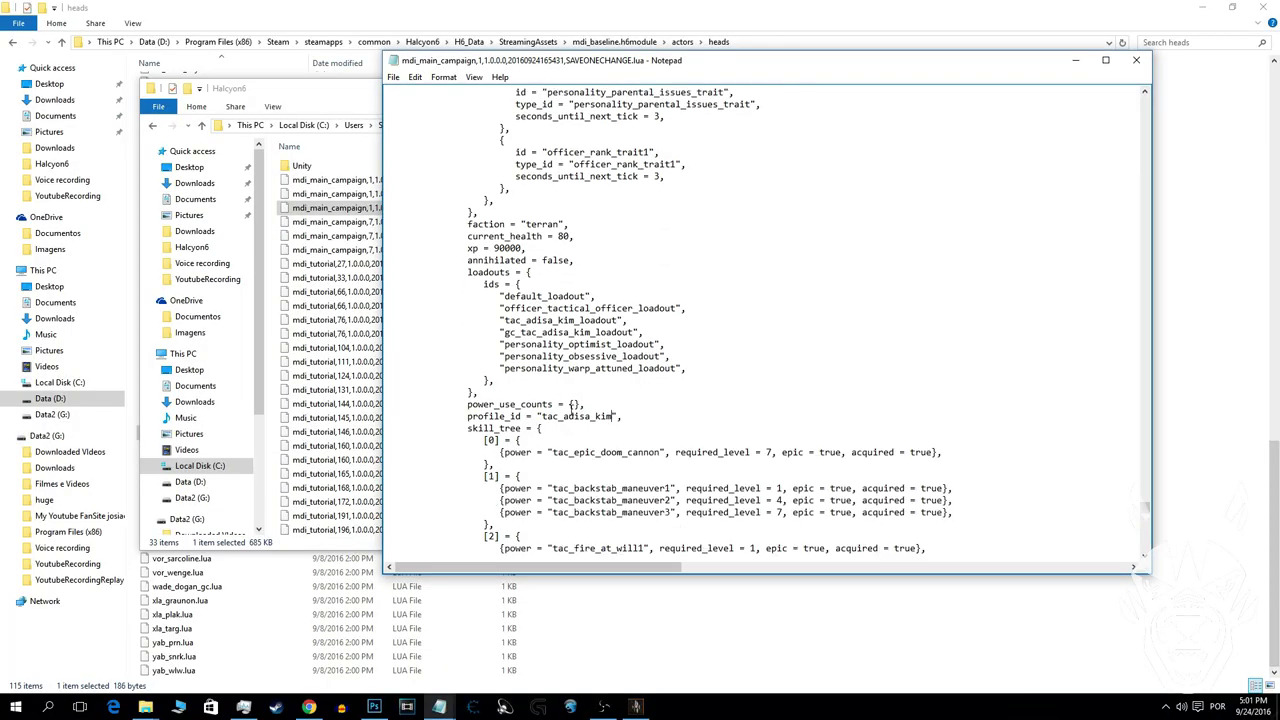
# Search the save file for sniforge, starting from the beginning of the text
pyautogui.scroll(-20, 599, 398)
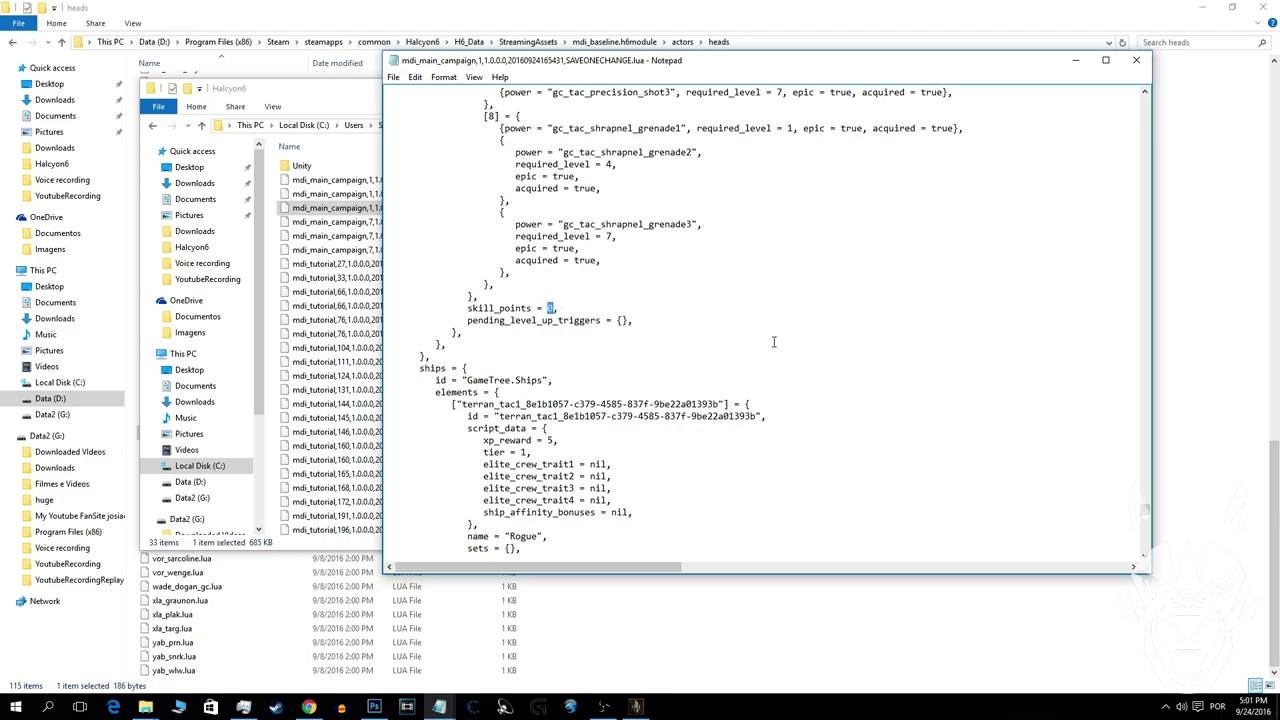
pyautogui.moveTo(1148, 511); pyautogui.dragTo(1118, 118)
pyautogui.hotkey('ctrl', 'f')
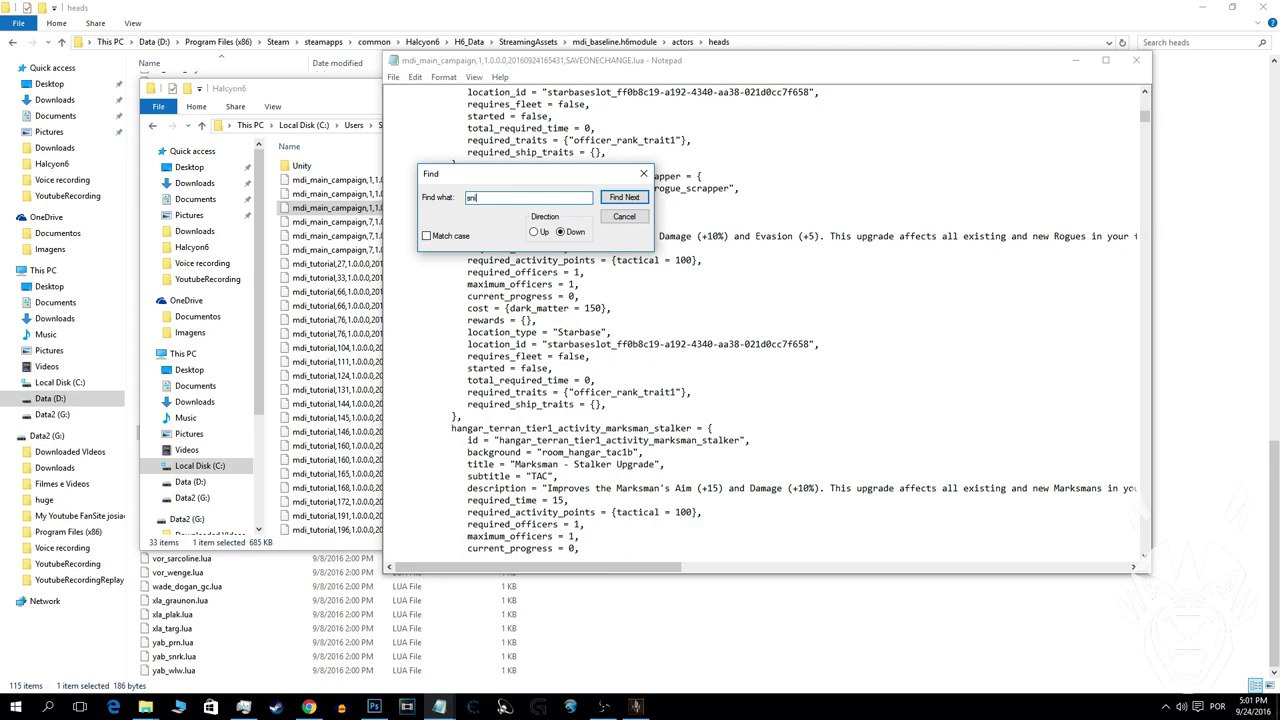
pyautogui.write('sniforge')
pyautogui.press('Return')
pyautogui.press('Return')
pyautogui.moveTo(1147, 131); pyautogui.dragTo(1003, 103)
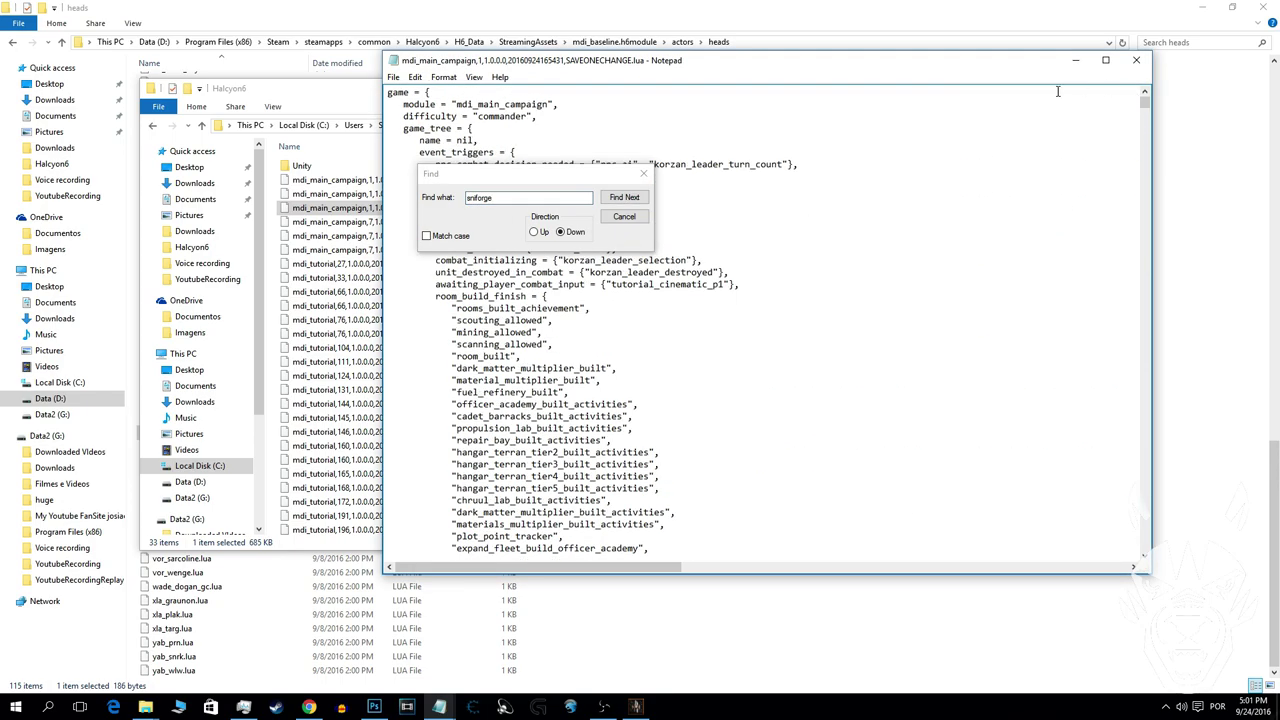
pyautogui.hotkey('ctrl', 'f')
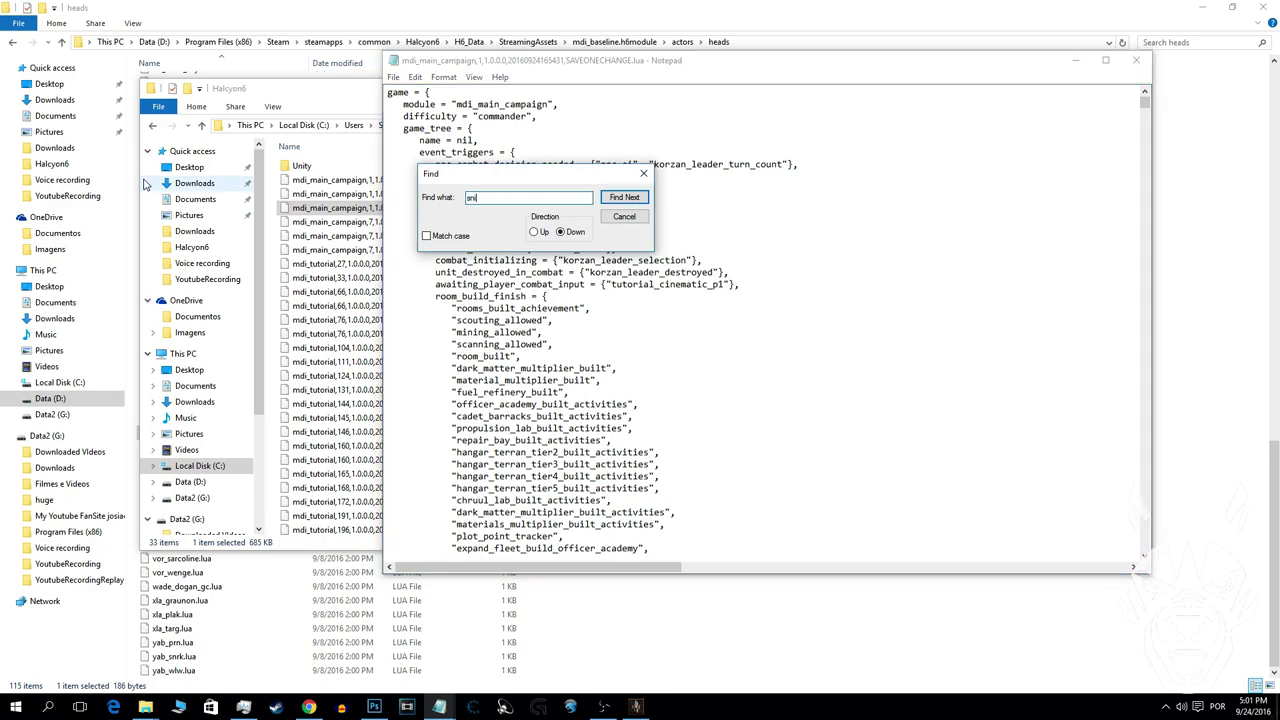
pyautogui.press('Return')
pyautogui.press('Return')
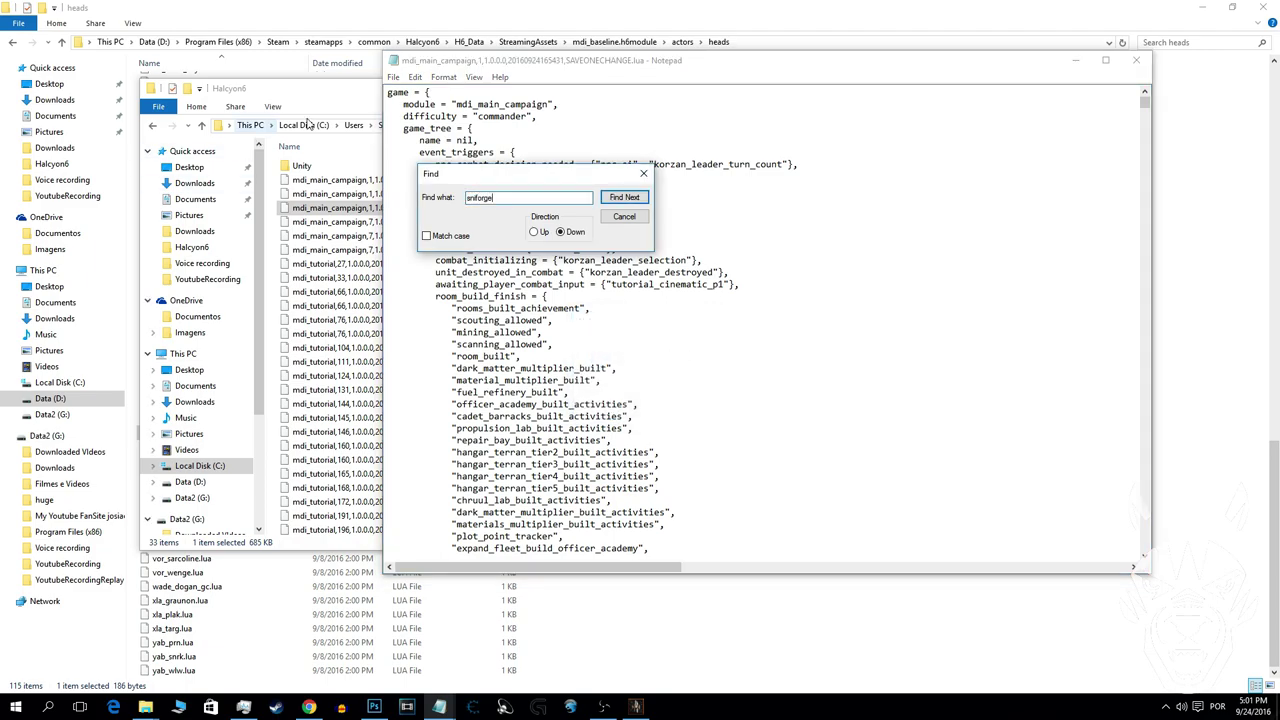
# Search for sniforge downward and then upward through the save file
pyautogui.click(445, 104)
pyautogui.click(617, 197)
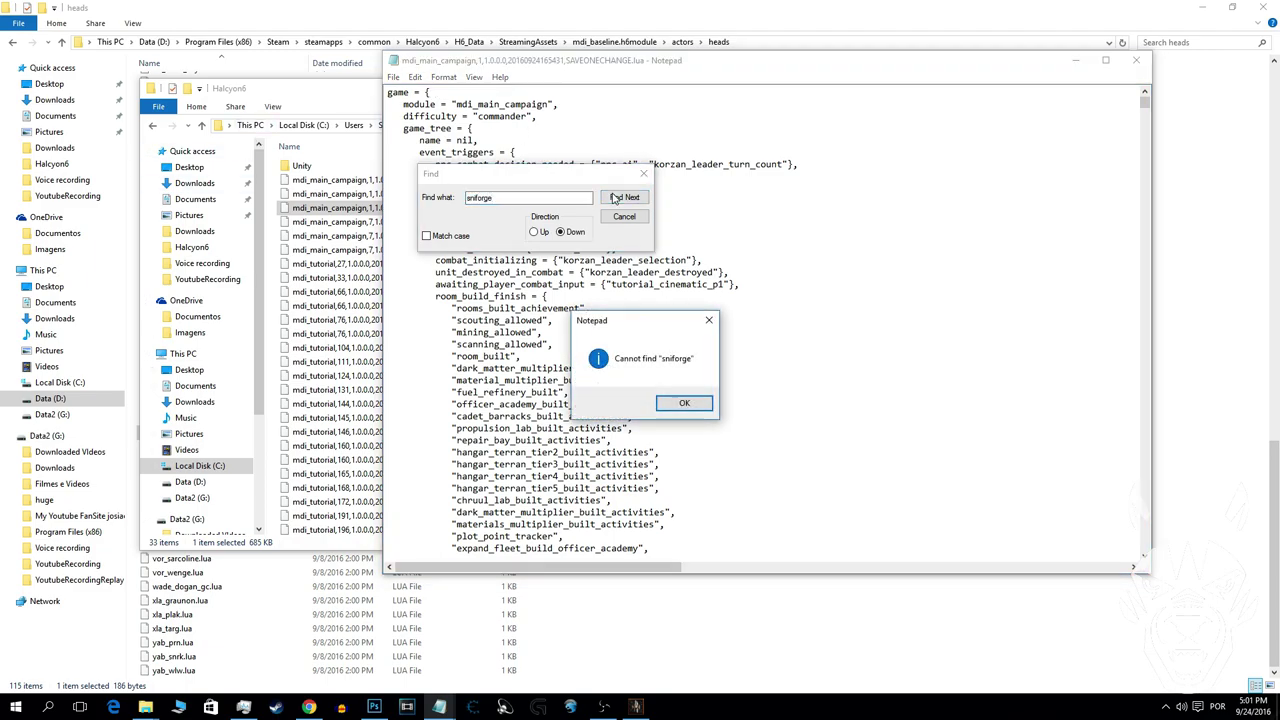
pyautogui.click(683, 401)
pyautogui.click(546, 233)
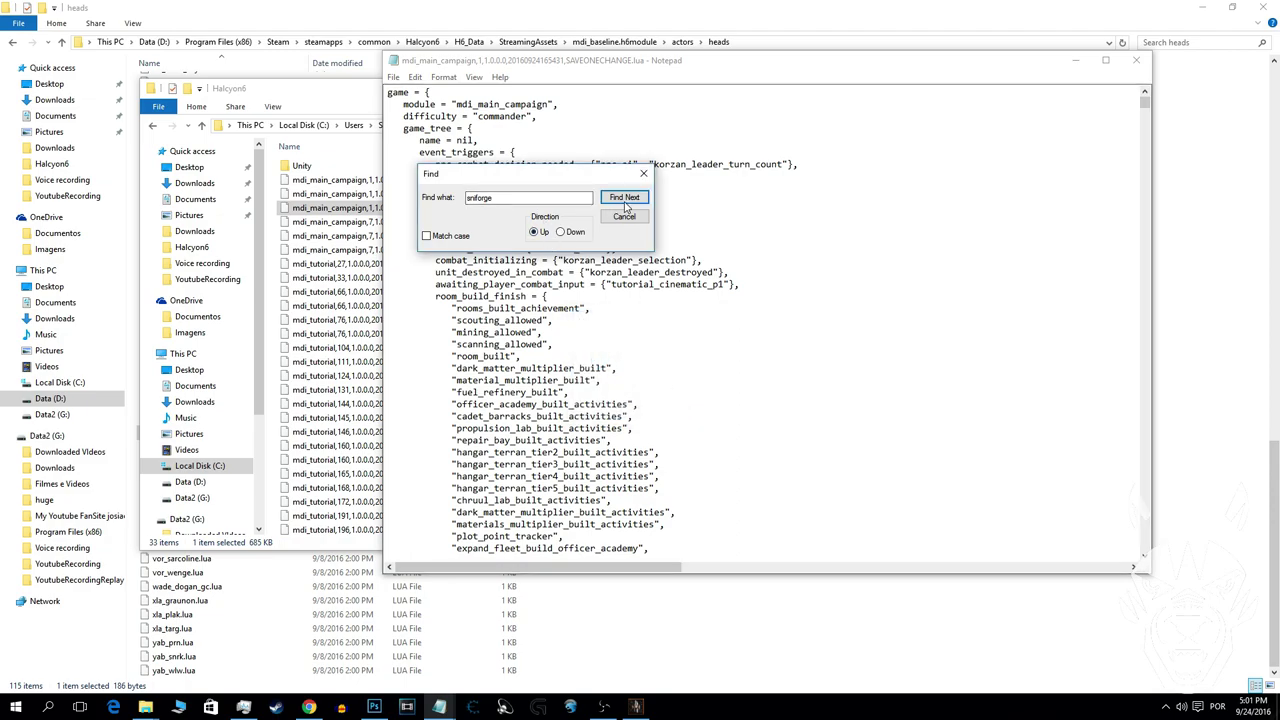
pyautogui.click(624, 198)
pyautogui.click(679, 398)
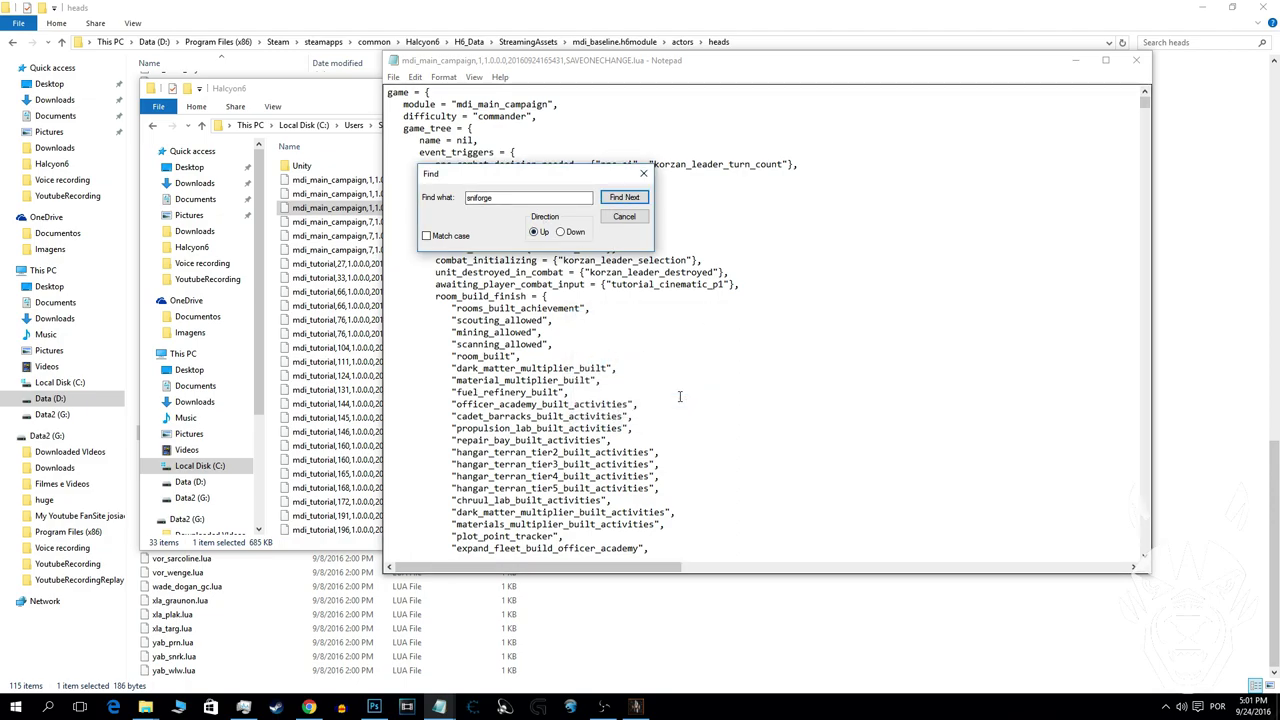
# Re-enter sniforge as the search text and search from the difficulty line in both directions
pyautogui.moveTo(457, 116); pyautogui.dragTo(468, 116)
pyautogui.click(493, 199)
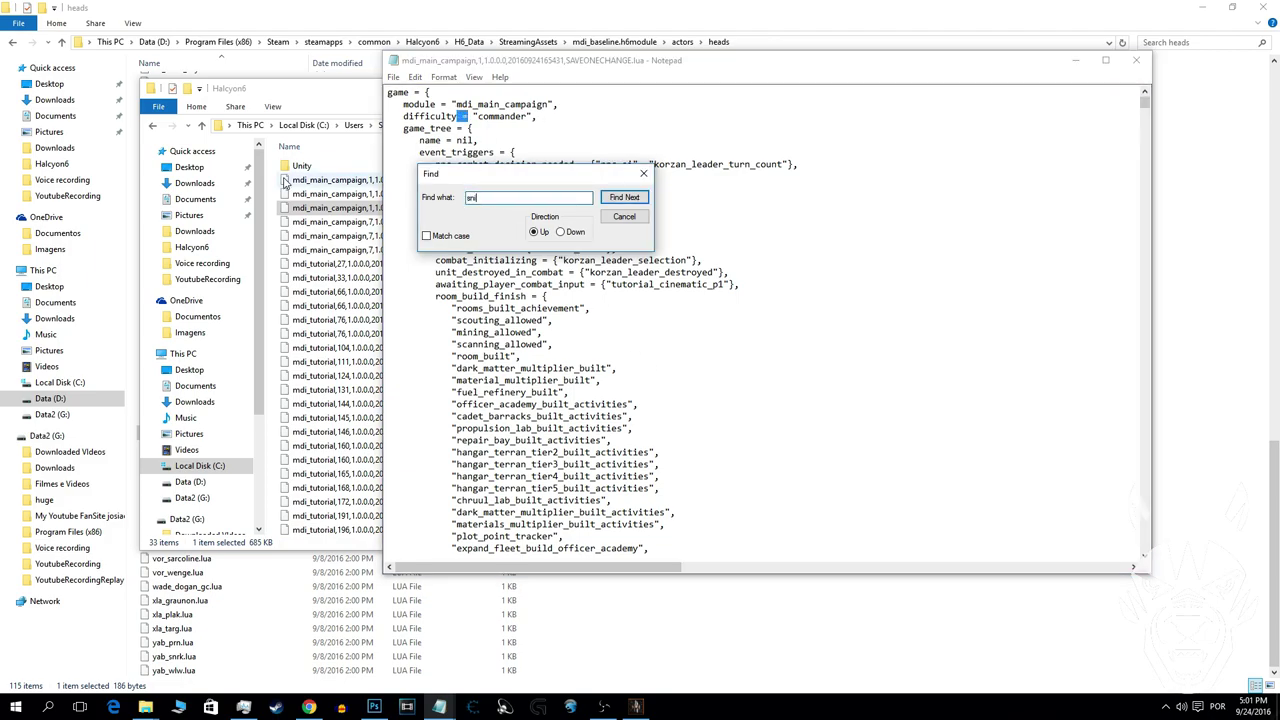
pyautogui.press('Return')
pyautogui.press('Return')
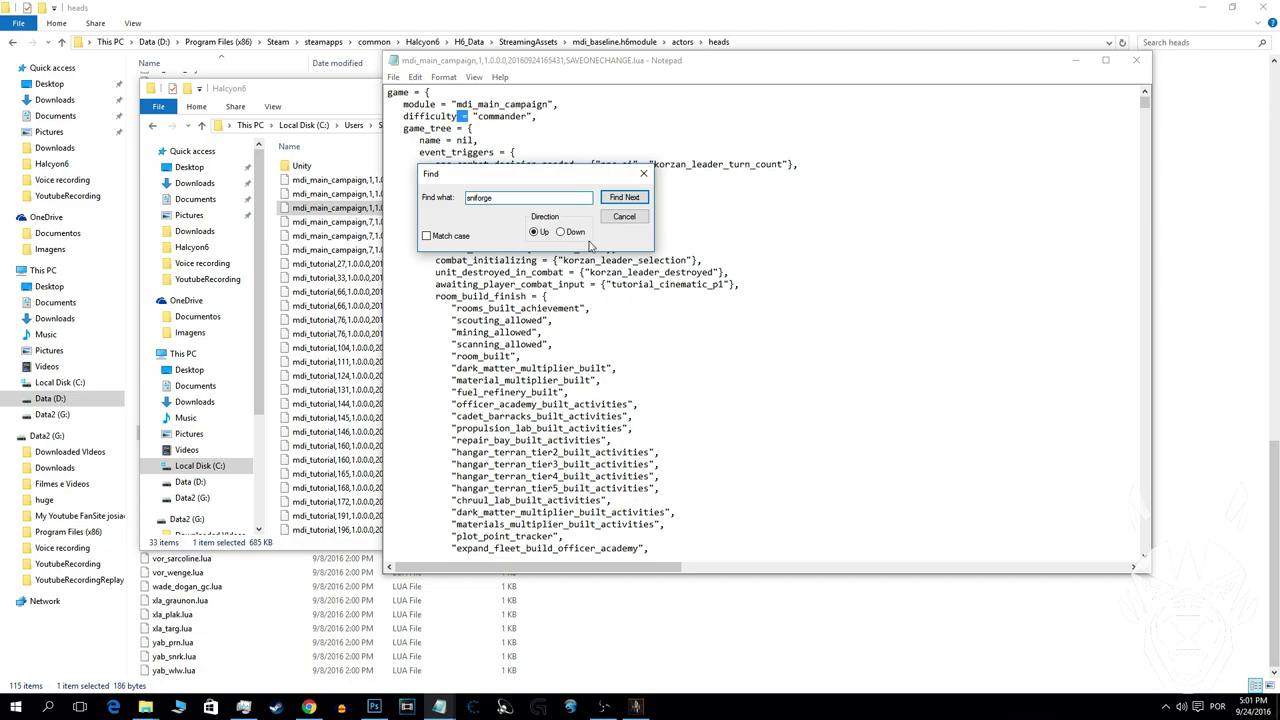
pyautogui.click(590, 231)
pyautogui.click(624, 197)
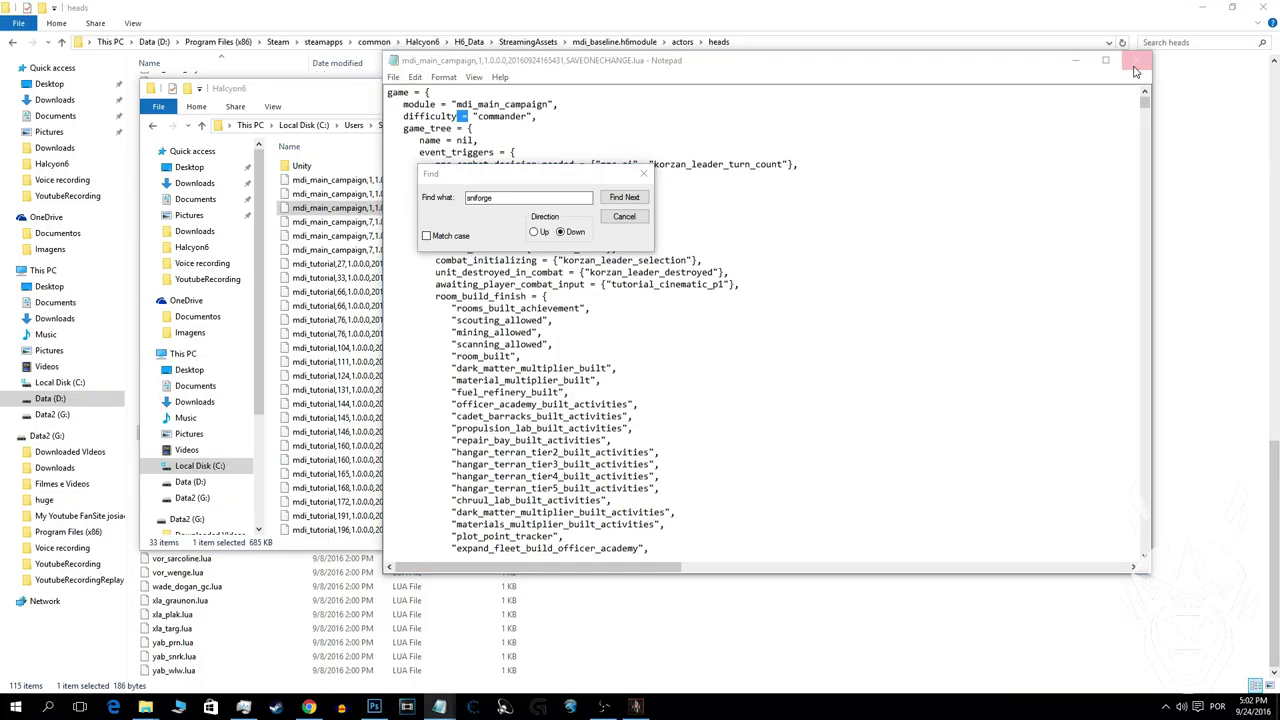
# Keep the save file open and repeat the downward search for sniforge from the game_tree name line
pyautogui.click(1136, 60)
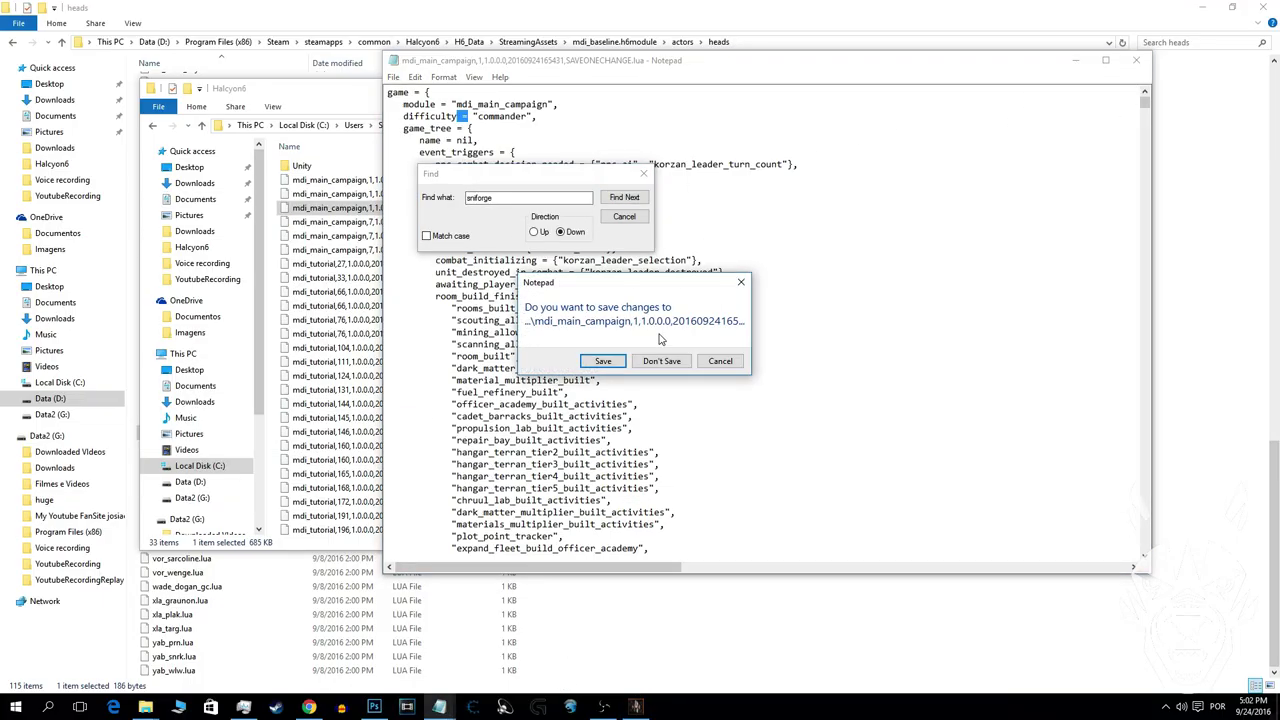
pyautogui.click(713, 366)
pyautogui.click(624, 197)
pyautogui.click(683, 401)
pyautogui.click(643, 173)
pyautogui.click(529, 141)
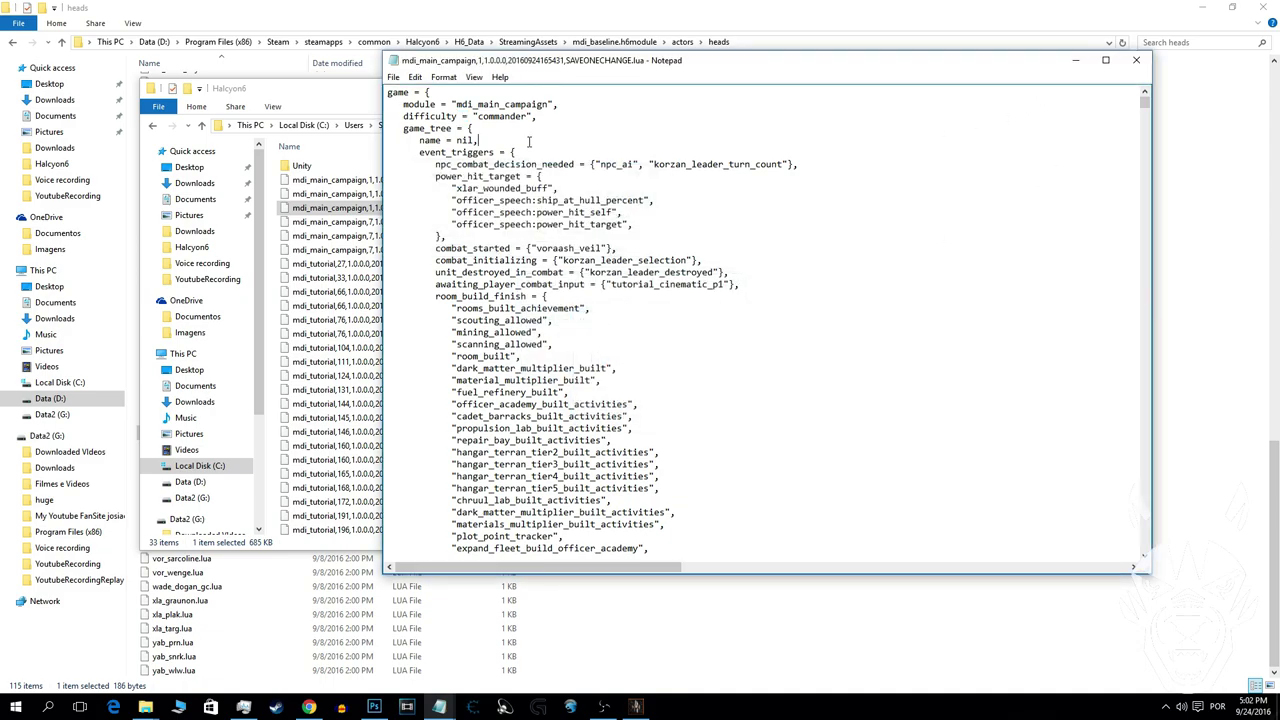
pyautogui.hotkey('ctrl', 'f')
pyautogui.click(624, 197)
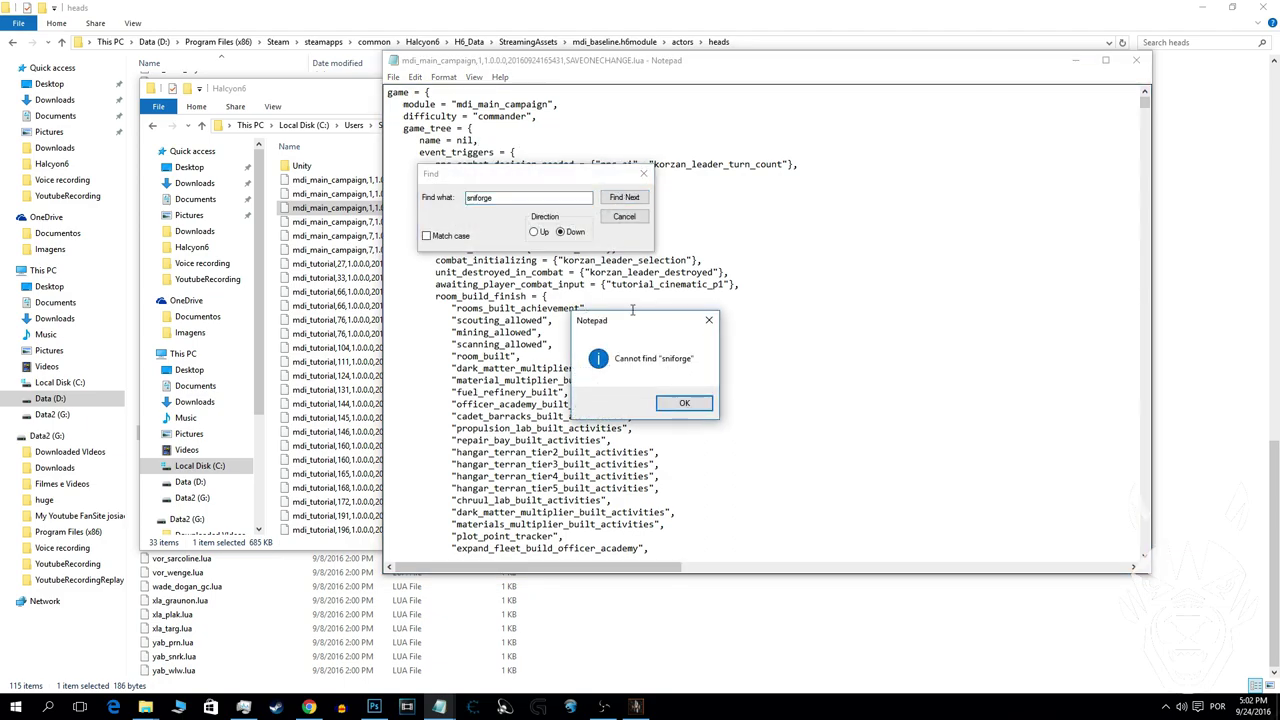
pyautogui.click(684, 403)
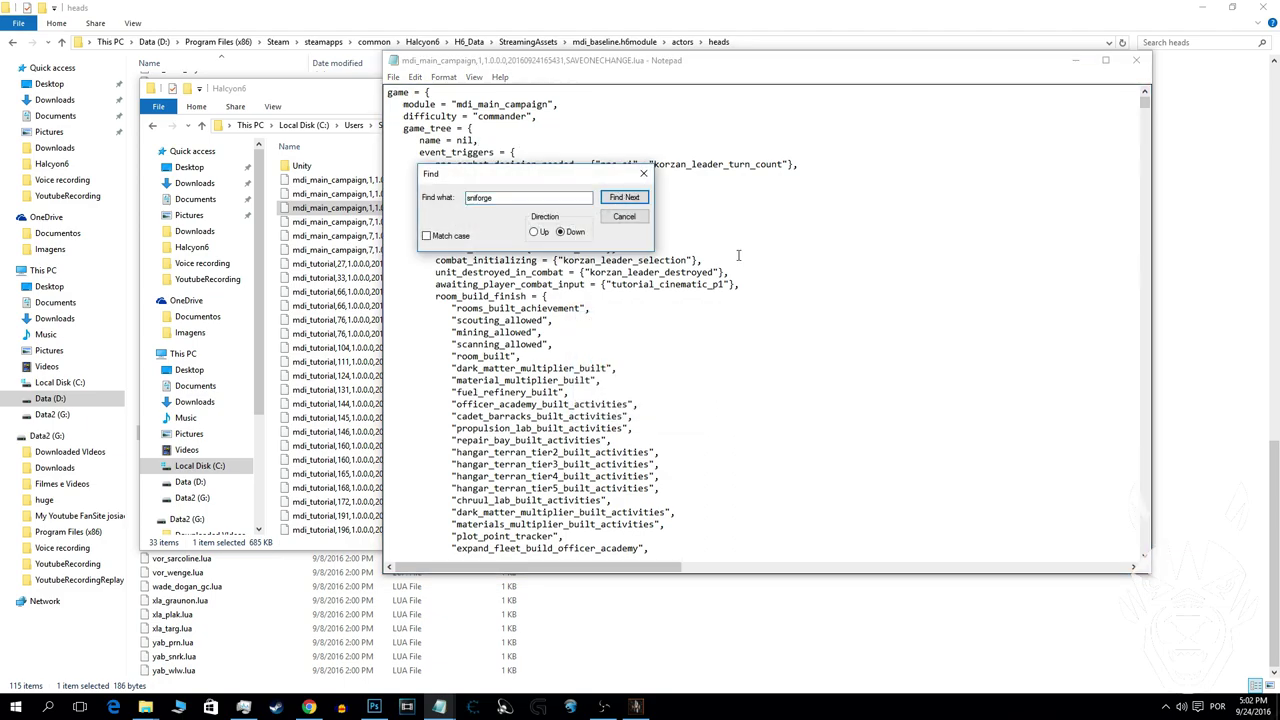
# Close the save file without saving its pending changes and reopen SAVEONECHANGE.lua in Notepad
pyautogui.click(1136, 60)
pyautogui.click(661, 360)
pyautogui.rightClick(411, 208)
pyautogui.click(524, 216)
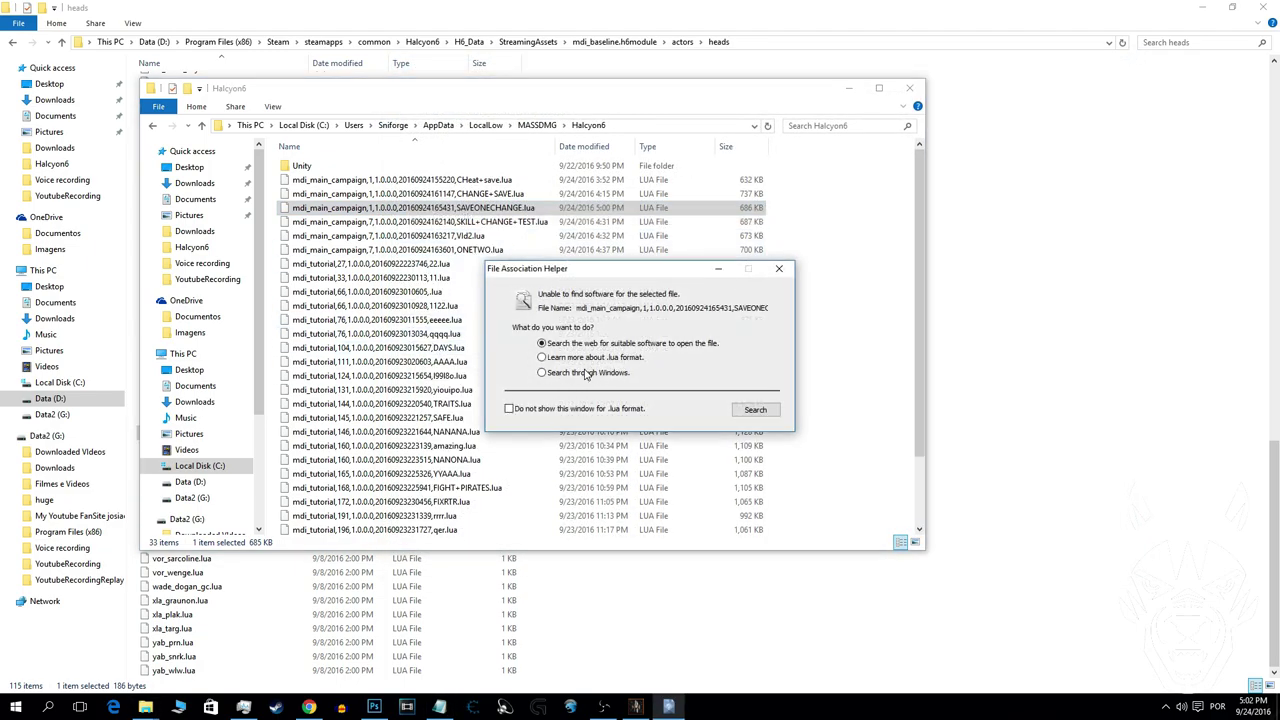
pyautogui.click(755, 410)
pyautogui.scroll(-5, 590, 330)
pyautogui.doubleClick(576, 261)
# Search the reopened save file for sniforge, and then for forgeavid
pyautogui.hotkey('ctrl', 'f')
pyautogui.write('sniforge')
pyautogui.press('Return')
pyautogui.press('Return')
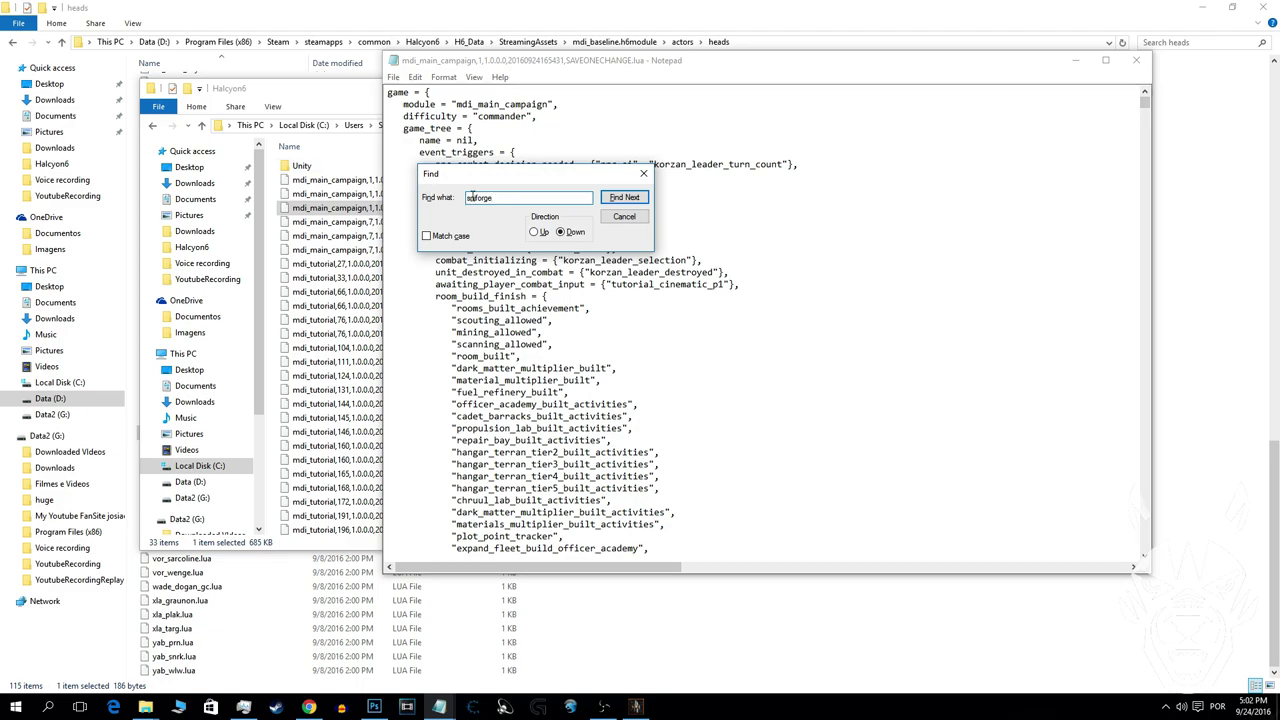
pyautogui.write('forgeavid')
pyautogui.press('Return')
# Move the search dialog off the text and look through the tac_adisa_kim and tac_kaden_sokolov officer entries in the save file
pyautogui.scroll(20, 660, 262)
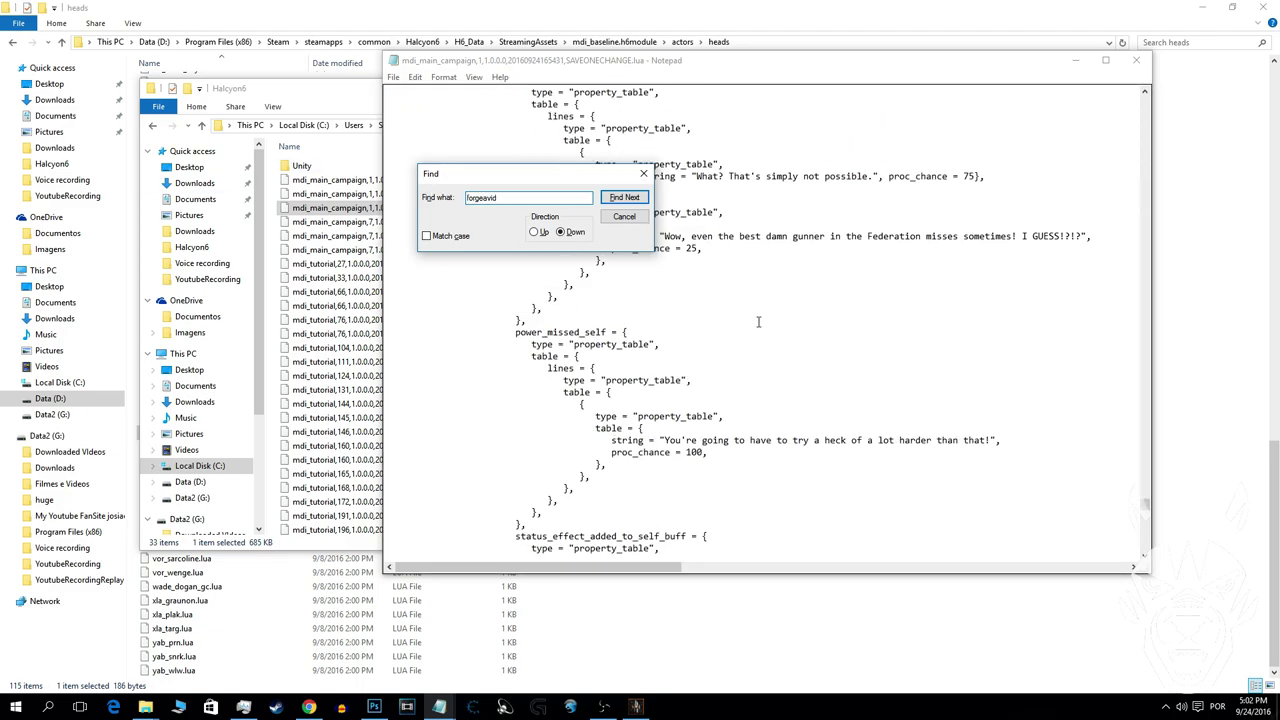
pyautogui.moveTo(575, 173); pyautogui.dragTo(312, 189)
pyautogui.scroll(15, 656, 248)
pyautogui.scroll(-11, 656, 248)
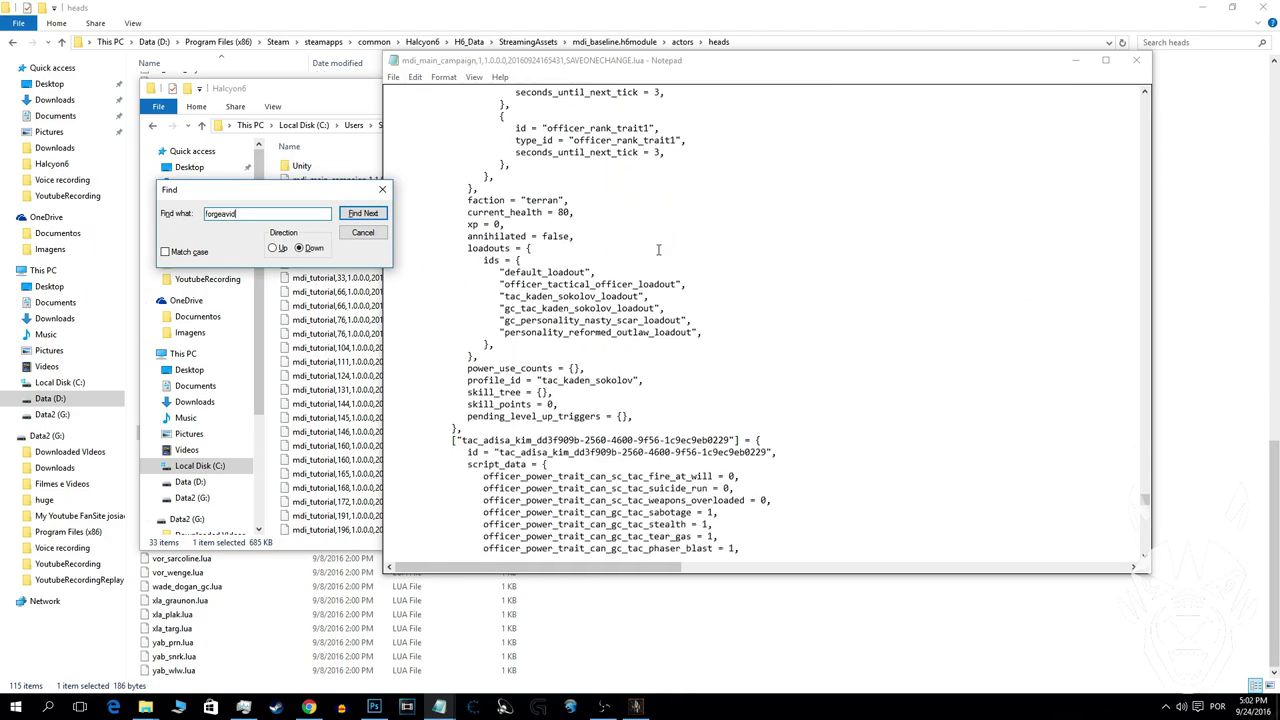
pyautogui.scroll(20, 530, 240)
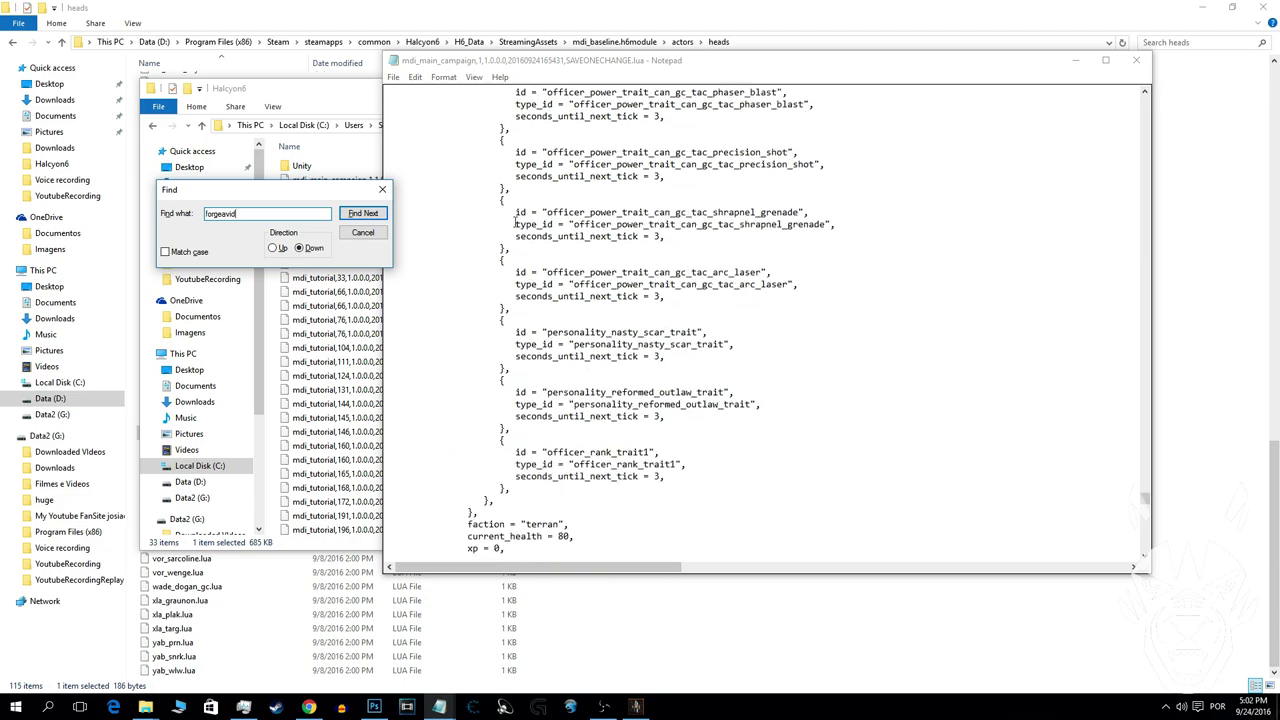
pyautogui.scroll(20, 564, 258)
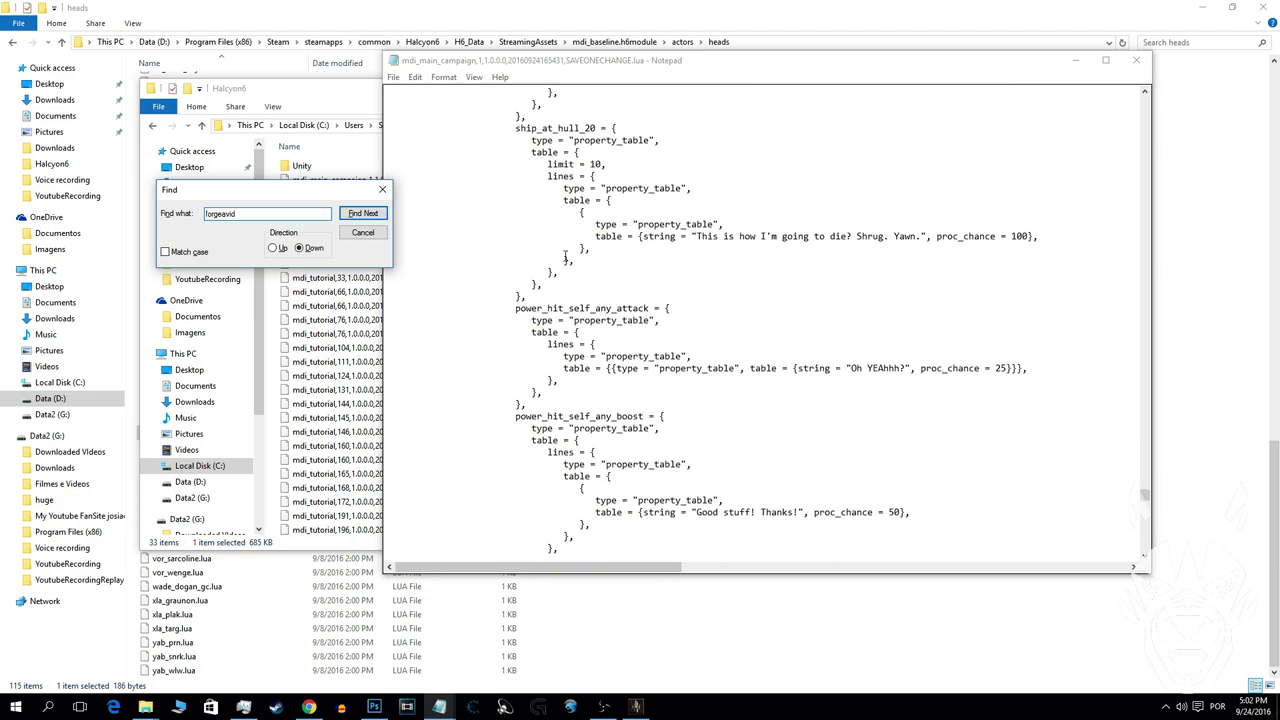
# Look through the sci_cordelia_shaw, xlar_officer_eng1 and Chruul entries that precede tac_kaden_sokolov in the save file
pyautogui.click(555, 236)
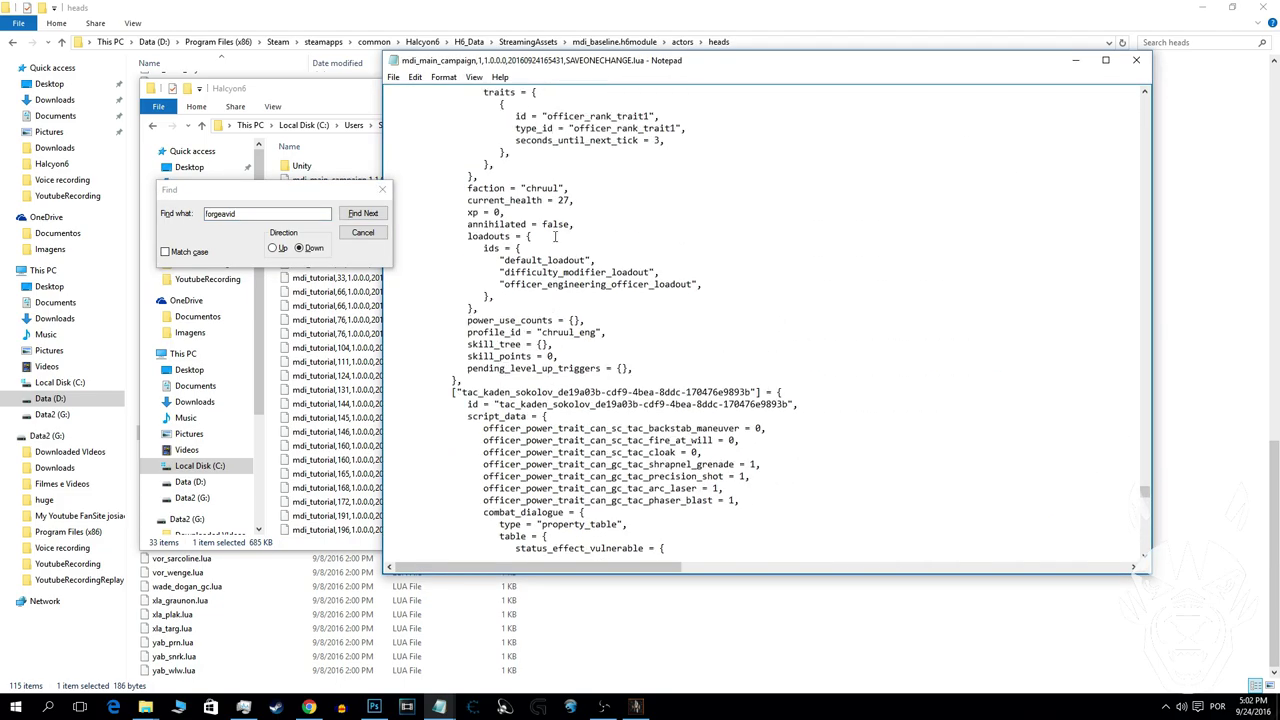
pyautogui.scroll(10, 555, 236)
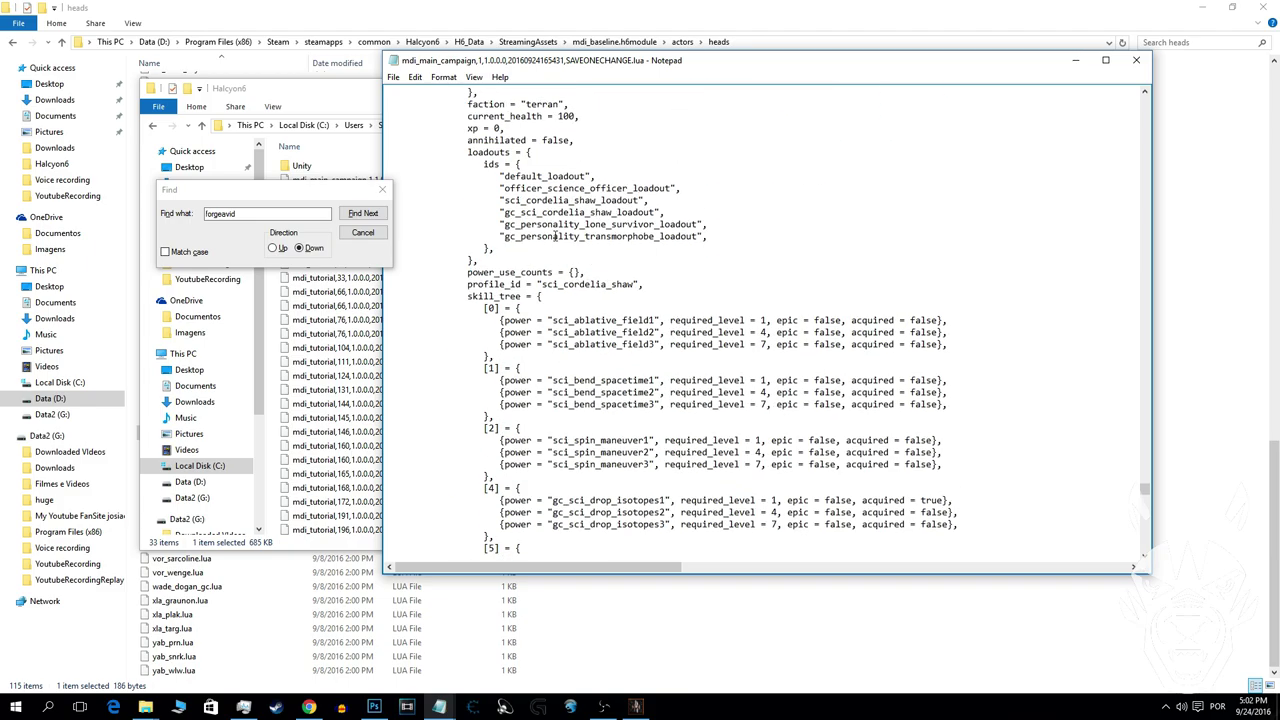
pyautogui.scroll(20, 900, 320)
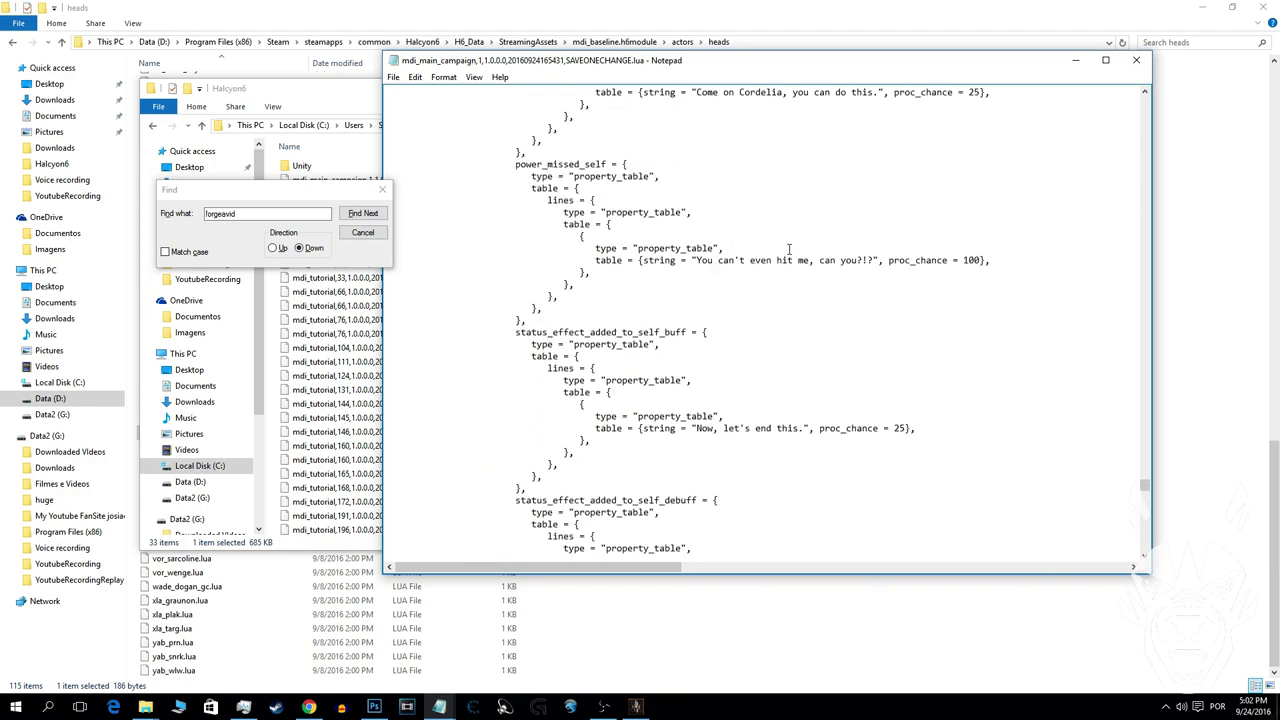
pyautogui.scroll(20, 785, 240)
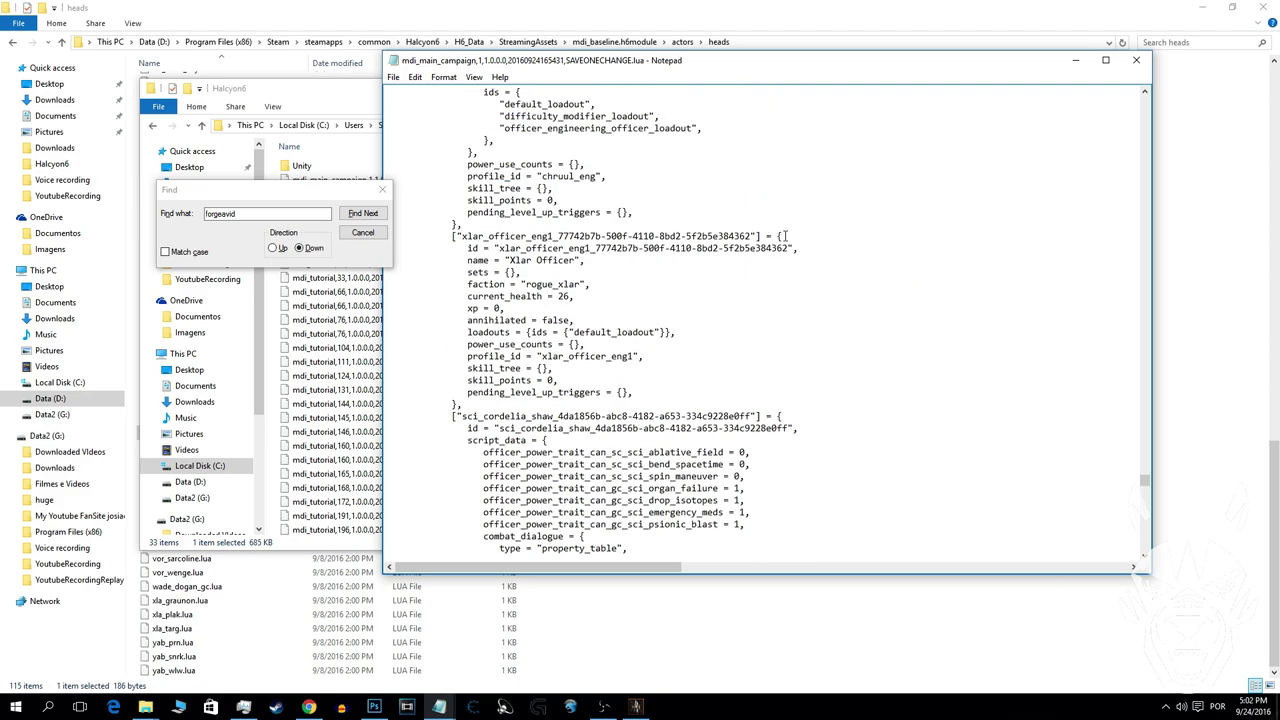
pyautogui.scroll(-5, 776, 287)
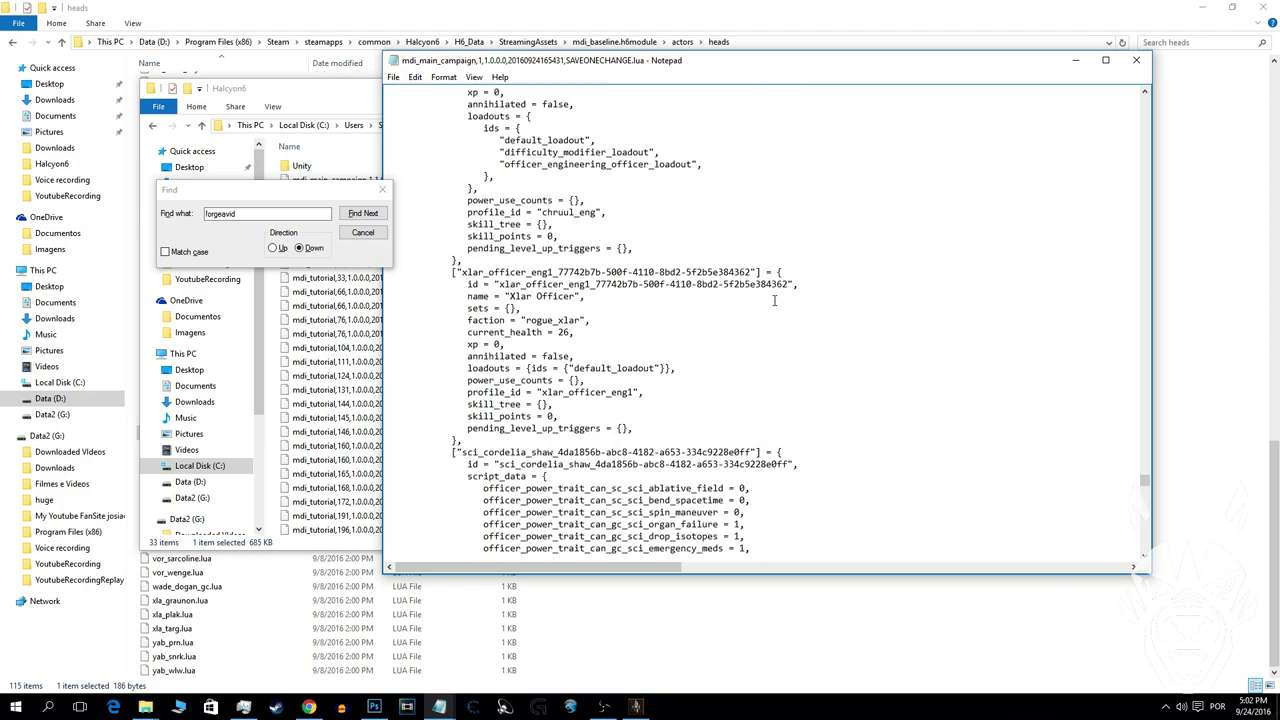
pyautogui.scroll(-10, 776, 300)
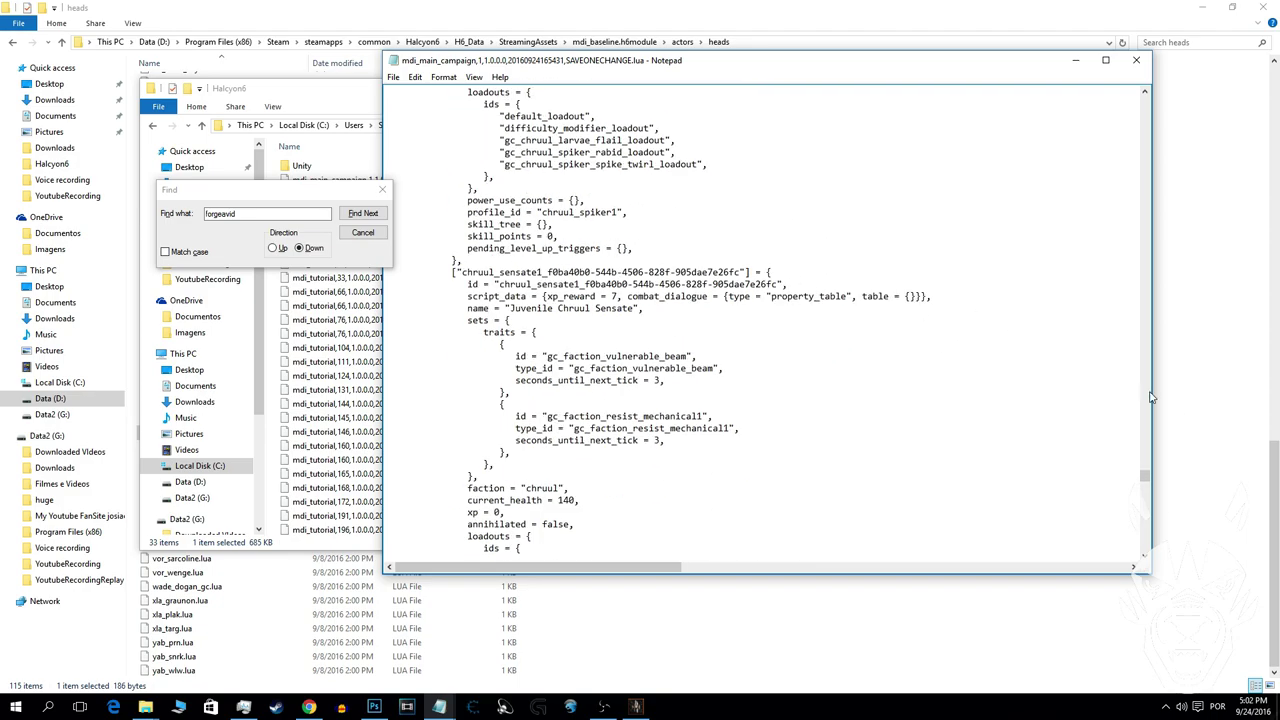
pyautogui.scroll(-20, 1145, 475)
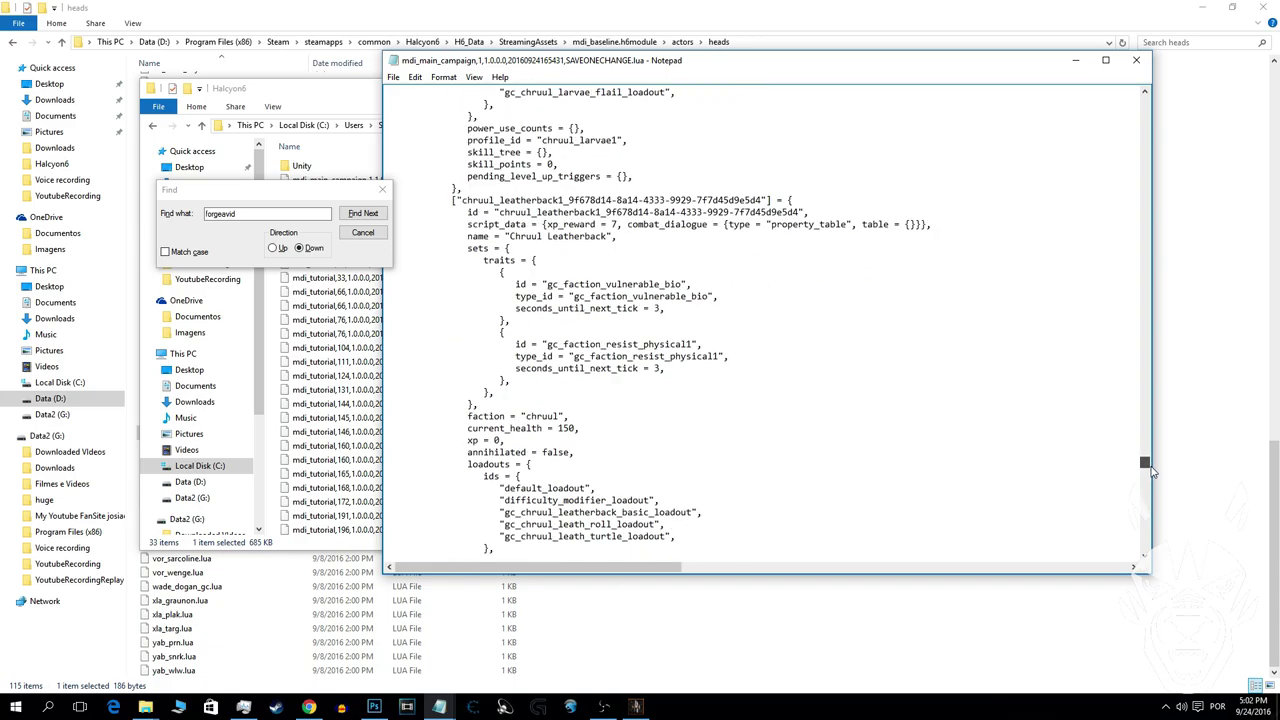
# Return to the start of the save file, repeat the forgeavid search from the game_tree lines, and close the search and the file
pyautogui.moveTo(1150, 466); pyautogui.dragTo(1086, 74)
pyautogui.moveTo(388, 140); pyautogui.dragTo(584, 150)
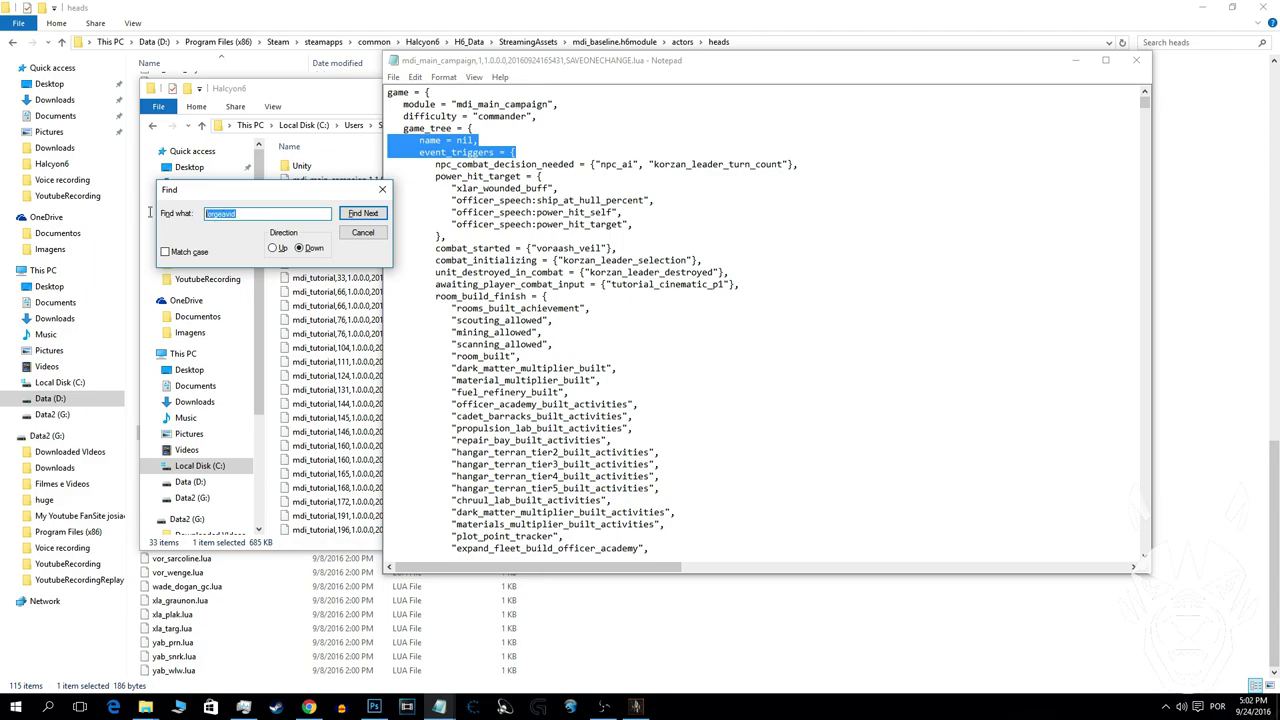
pyautogui.press('Return')
pyautogui.press('Return')
pyautogui.click(383, 190)
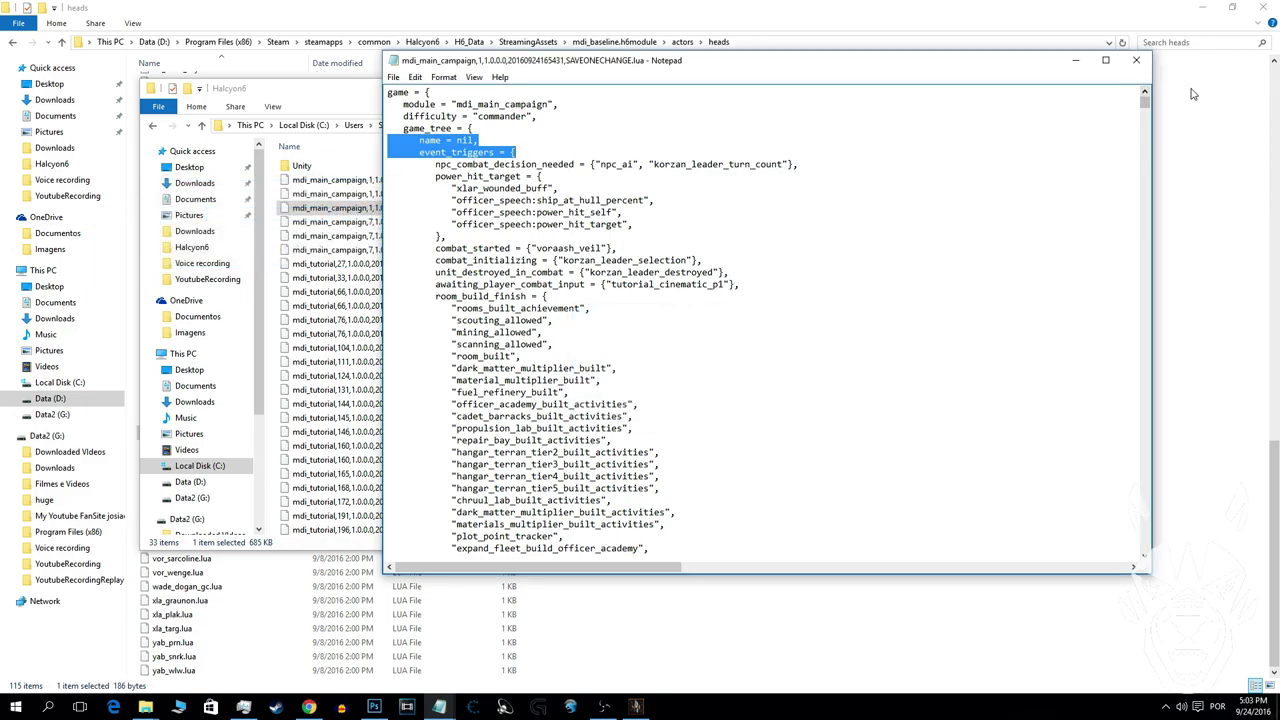
pyautogui.click(1136, 60)
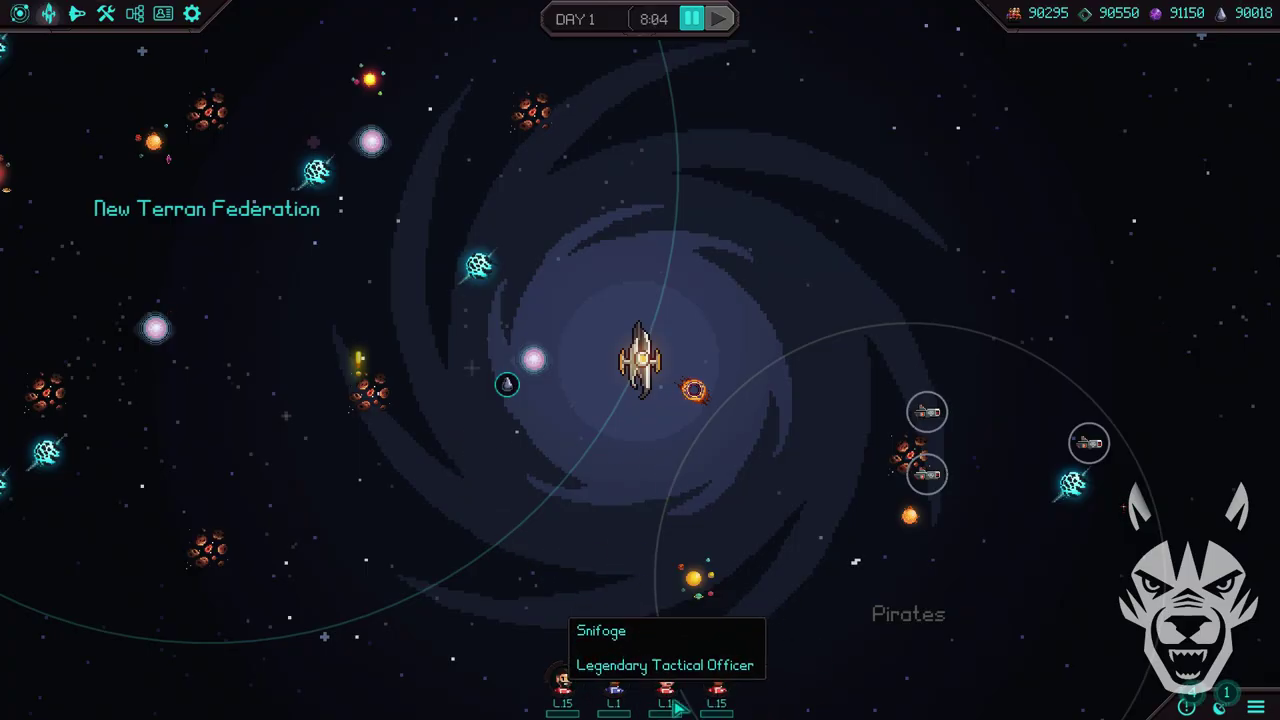
# In the Halcyon 6 game, open Snifoge's officer profile and review the powers, including the locked ones
pyautogui.click(668, 697)
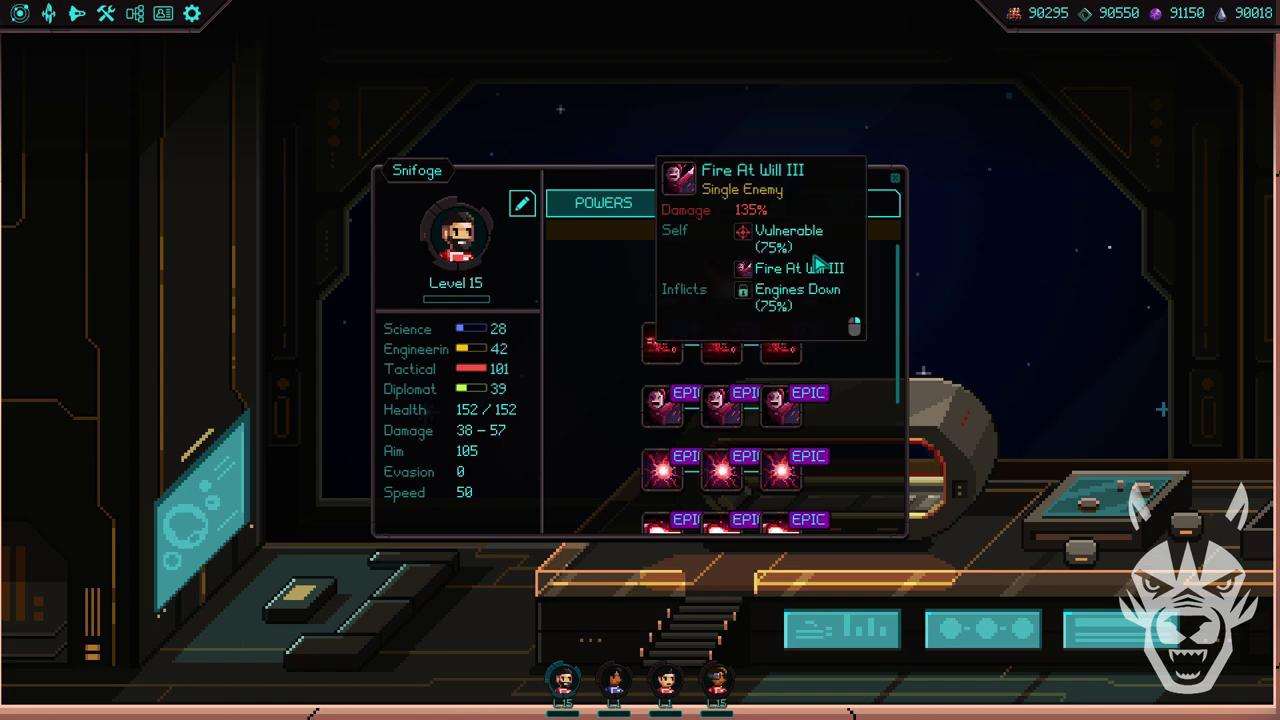
pyautogui.scroll(-1, 876, 285)
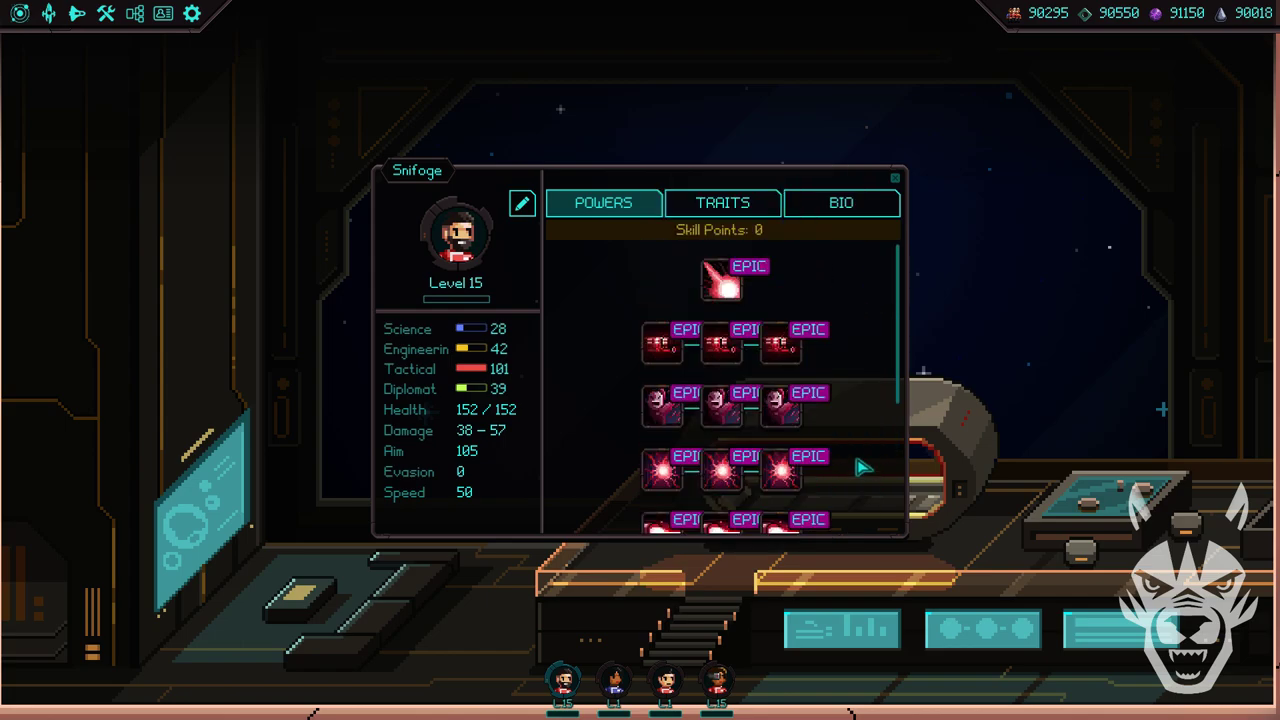
pyautogui.scroll(-1, 869, 389)
pyautogui.scroll(-1, 862, 340)
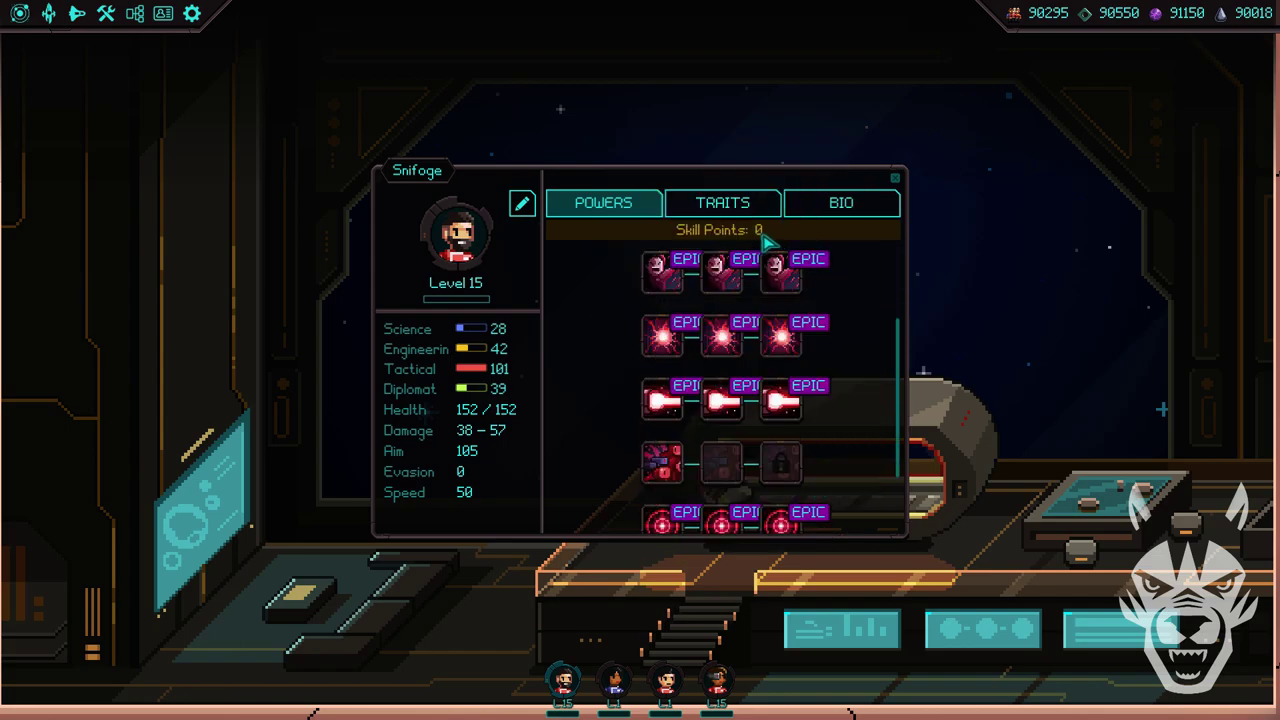
pyautogui.click(737, 474)
pyautogui.click(750, 479)
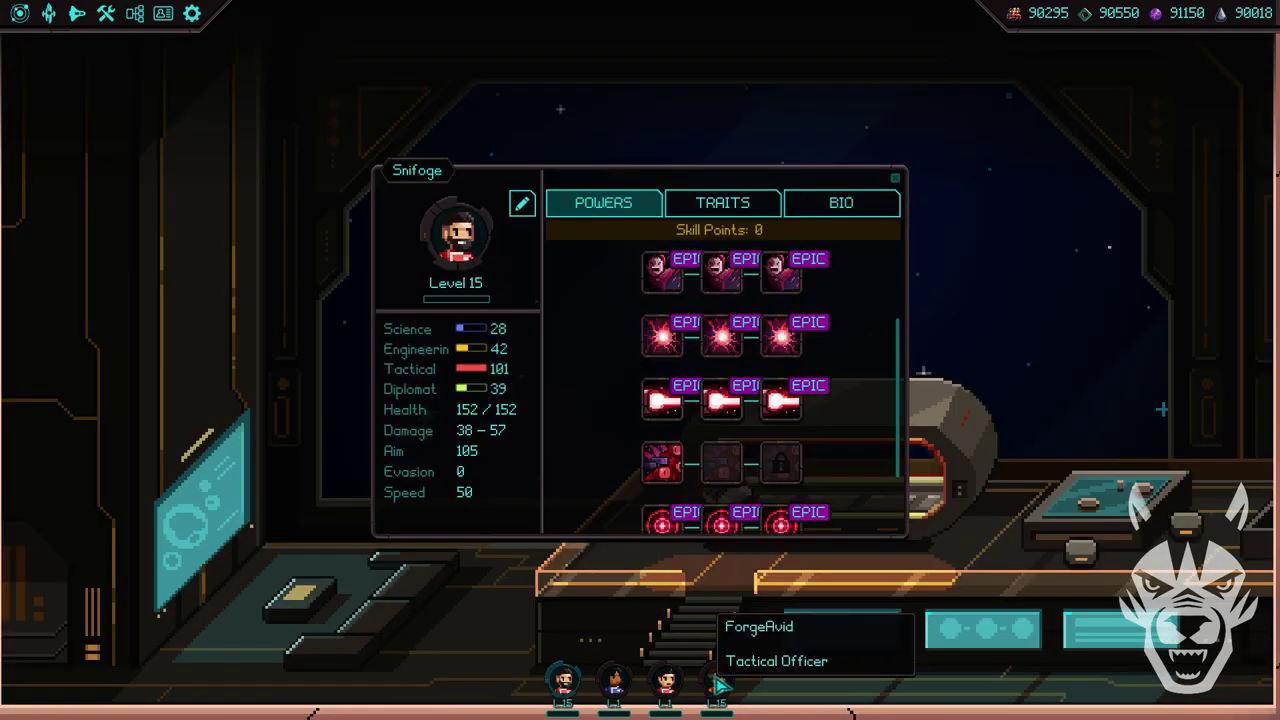
pyautogui.press('Escape')
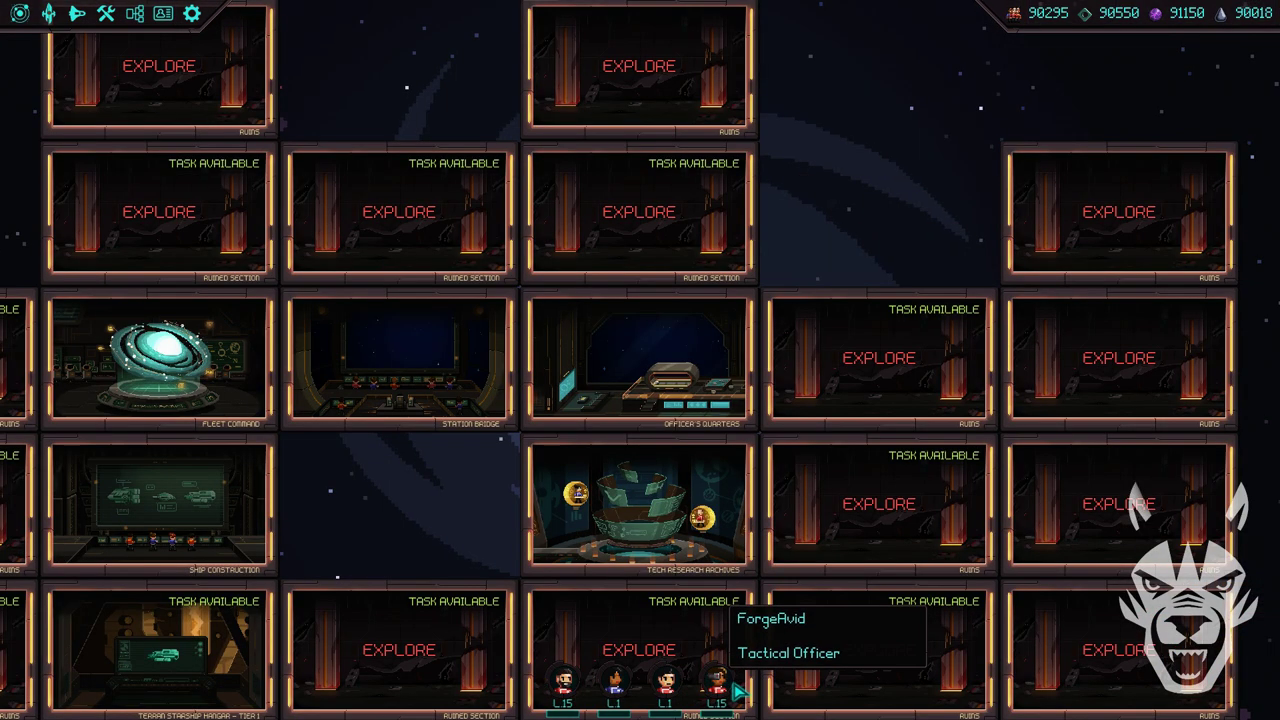
pyautogui.click(716, 684)
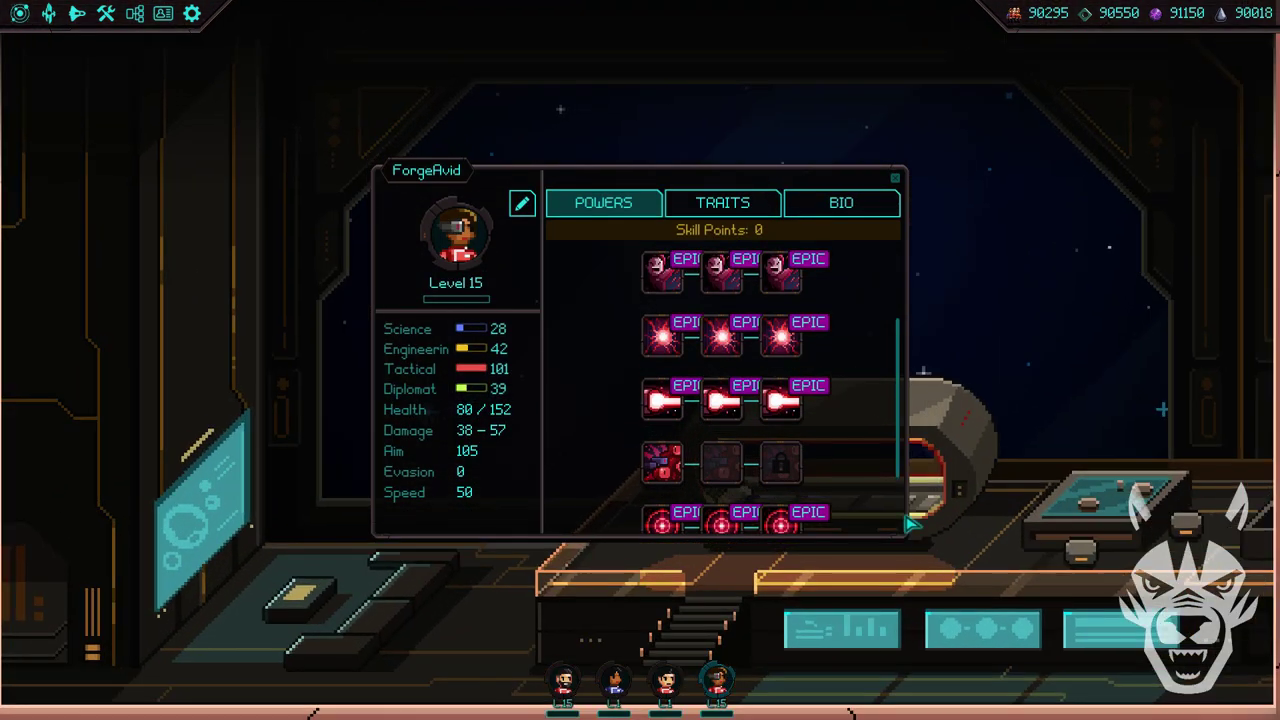
pyautogui.scroll(-3, 795, 252)
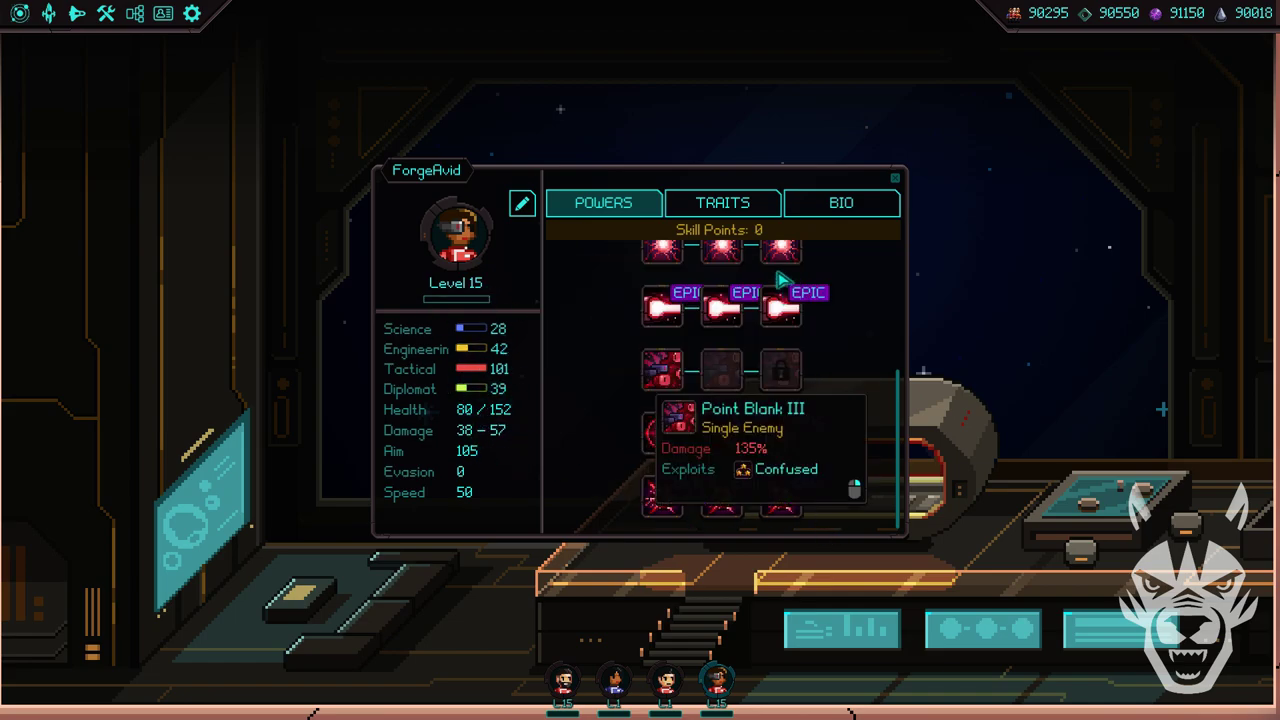
pyautogui.scroll(5, 720, 380)
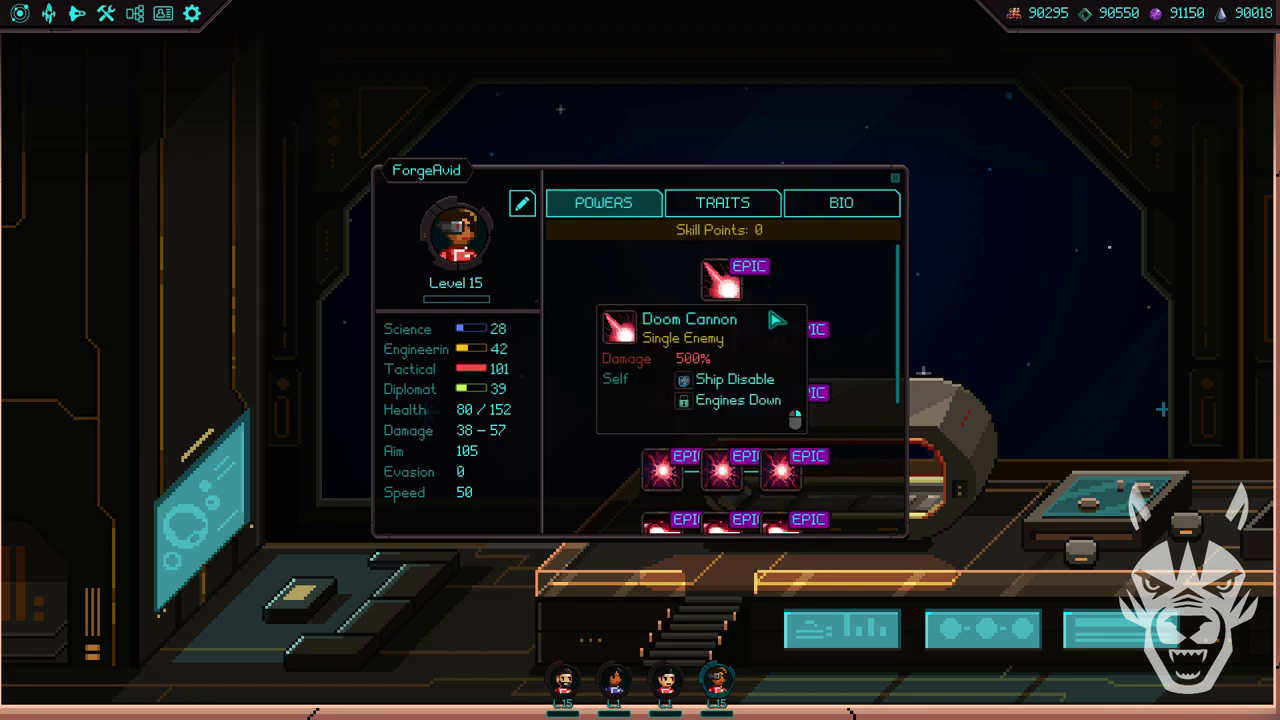
pyautogui.scroll(-5, 860, 420)
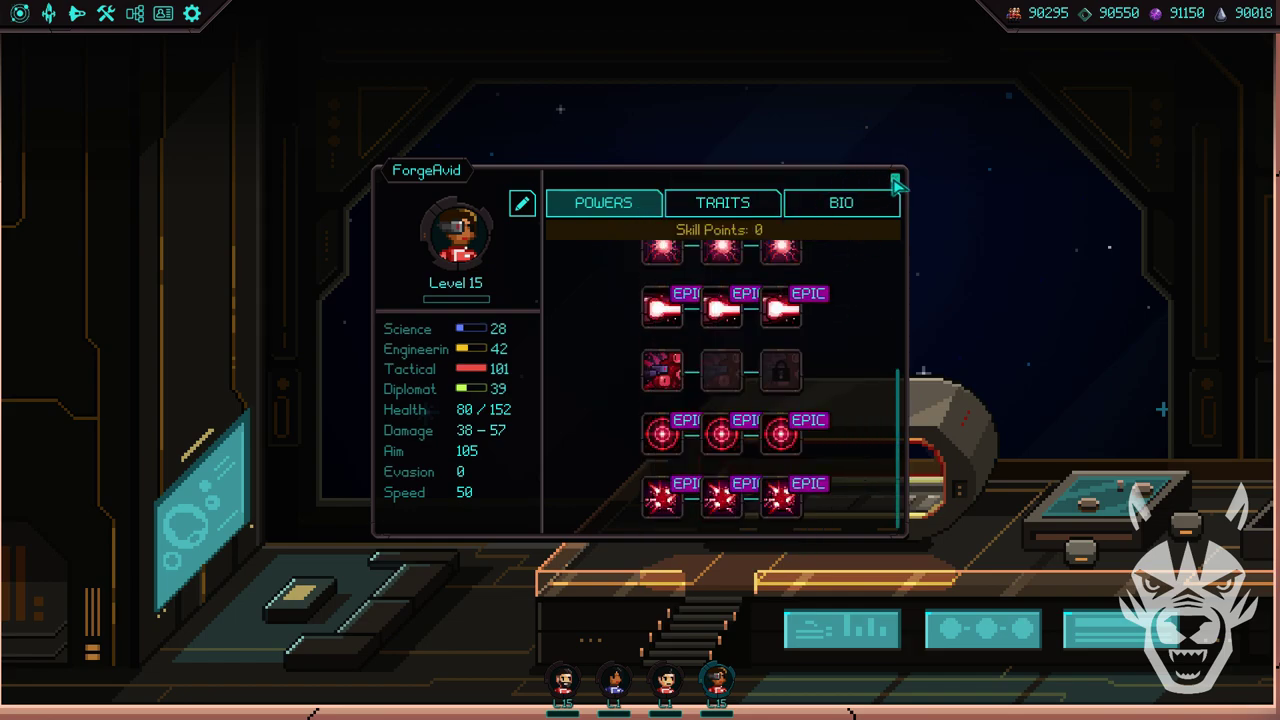